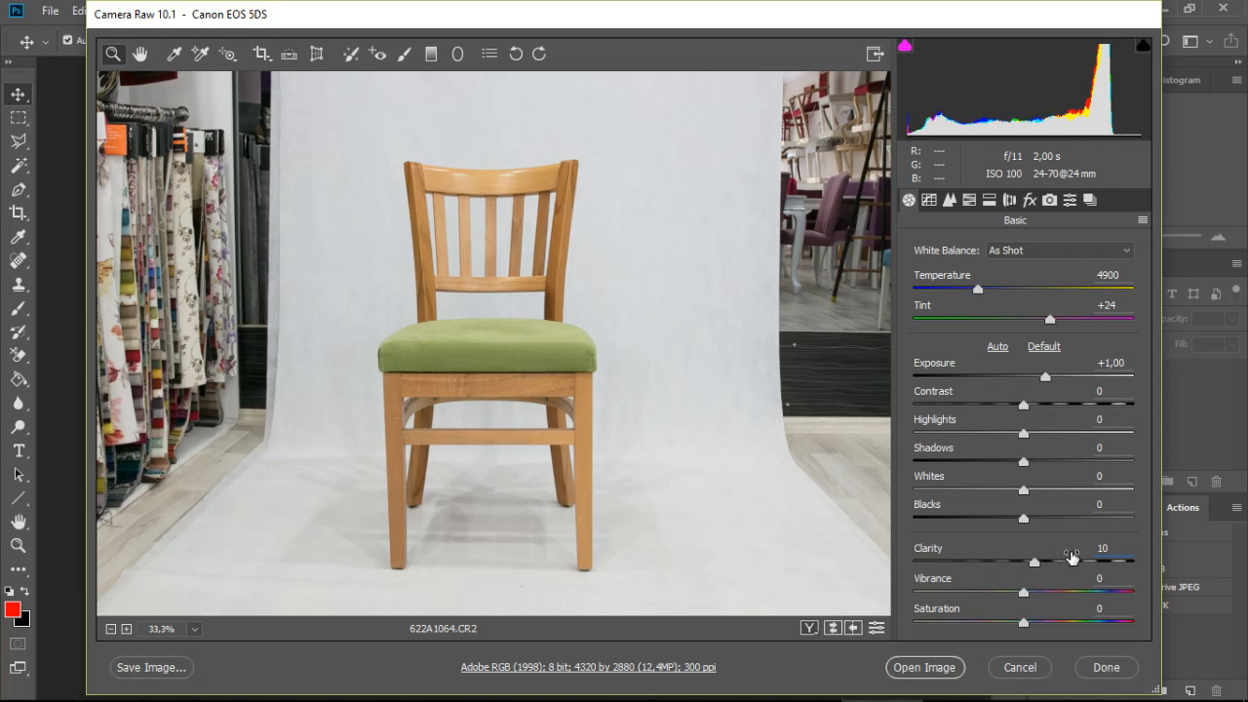
# Set Saturation to +30, Blacks to +17 and Shadows to +17, and open the raw photo for editing.
pyautogui.write('30')
pyautogui.press('Return')
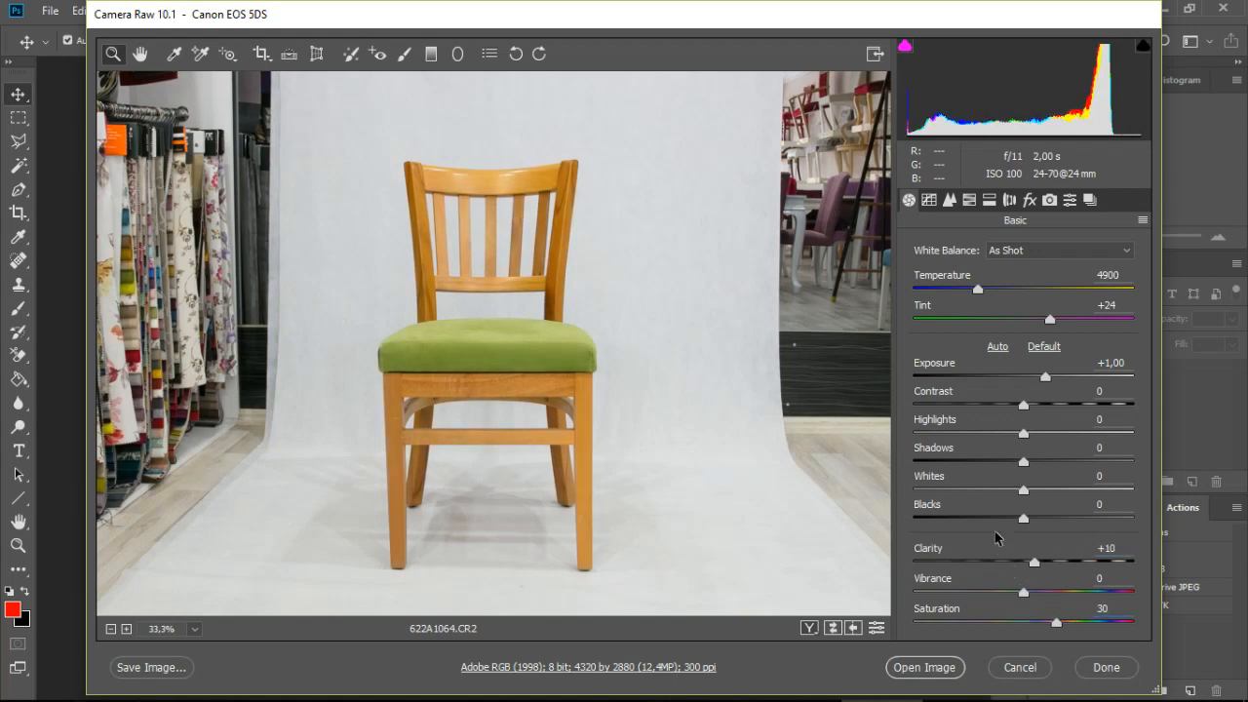
pyautogui.moveTo(1023, 517); pyautogui.dragTo(1041, 517)
pyautogui.moveTo(1023, 458); pyautogui.dragTo(1042, 458)
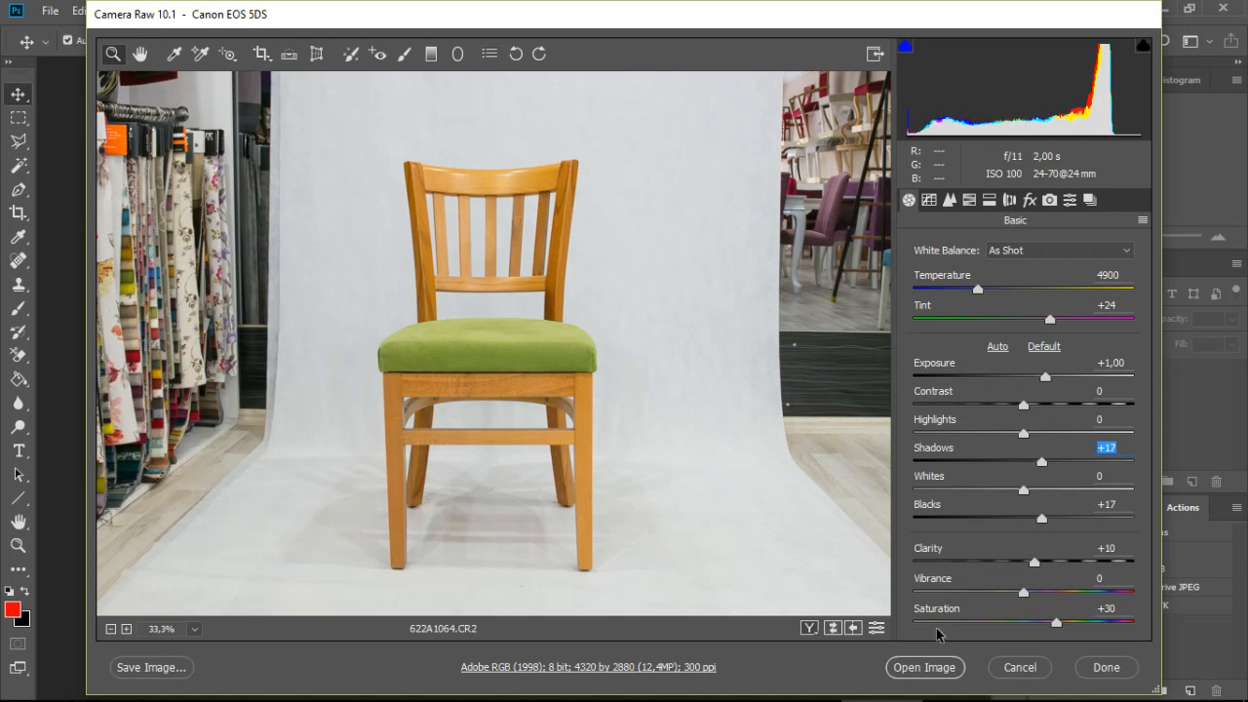
pyautogui.click(934, 669)
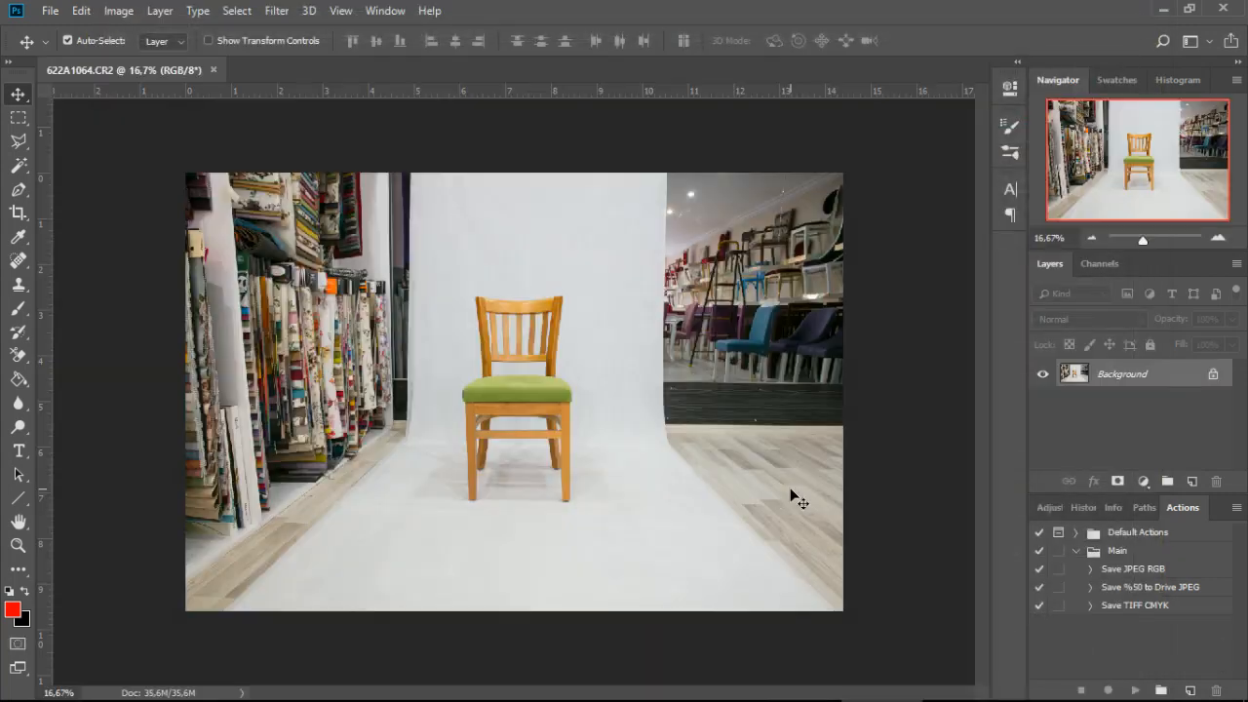
# Collapse the Main action set and crop the photo closely around the chair, keeping the chair centred in the frame.
pyautogui.click(1076, 552)
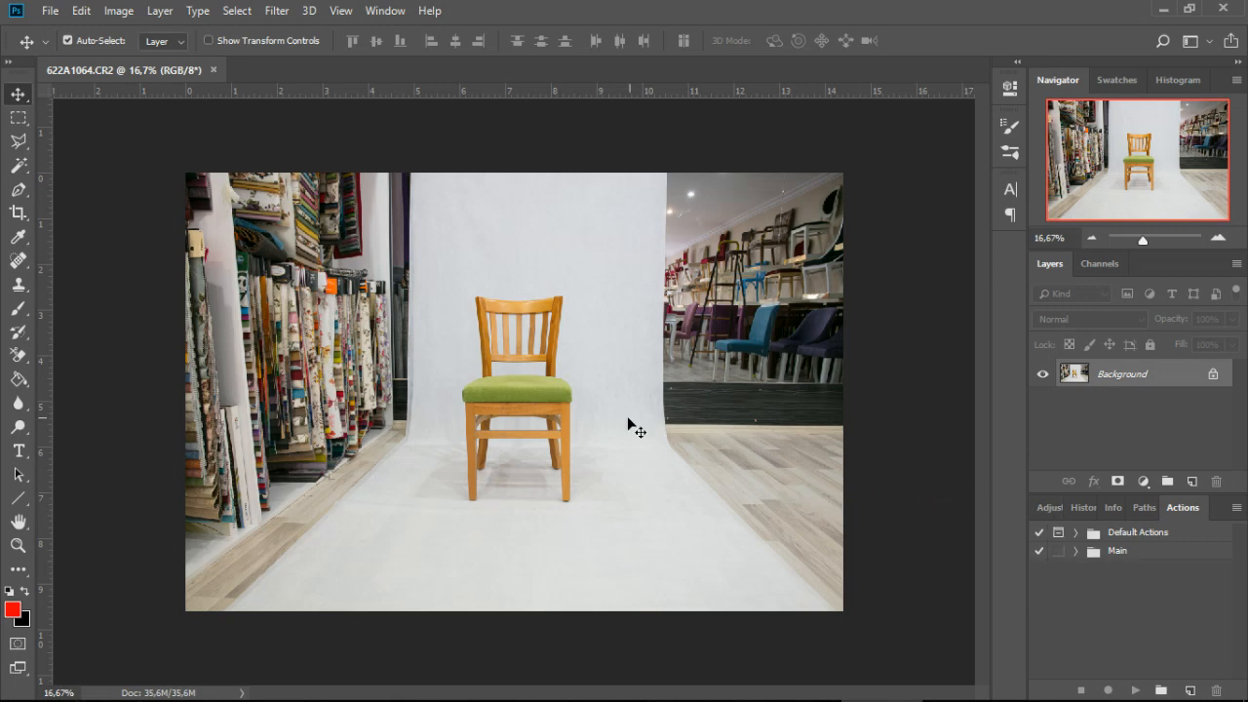
pyautogui.press('c')
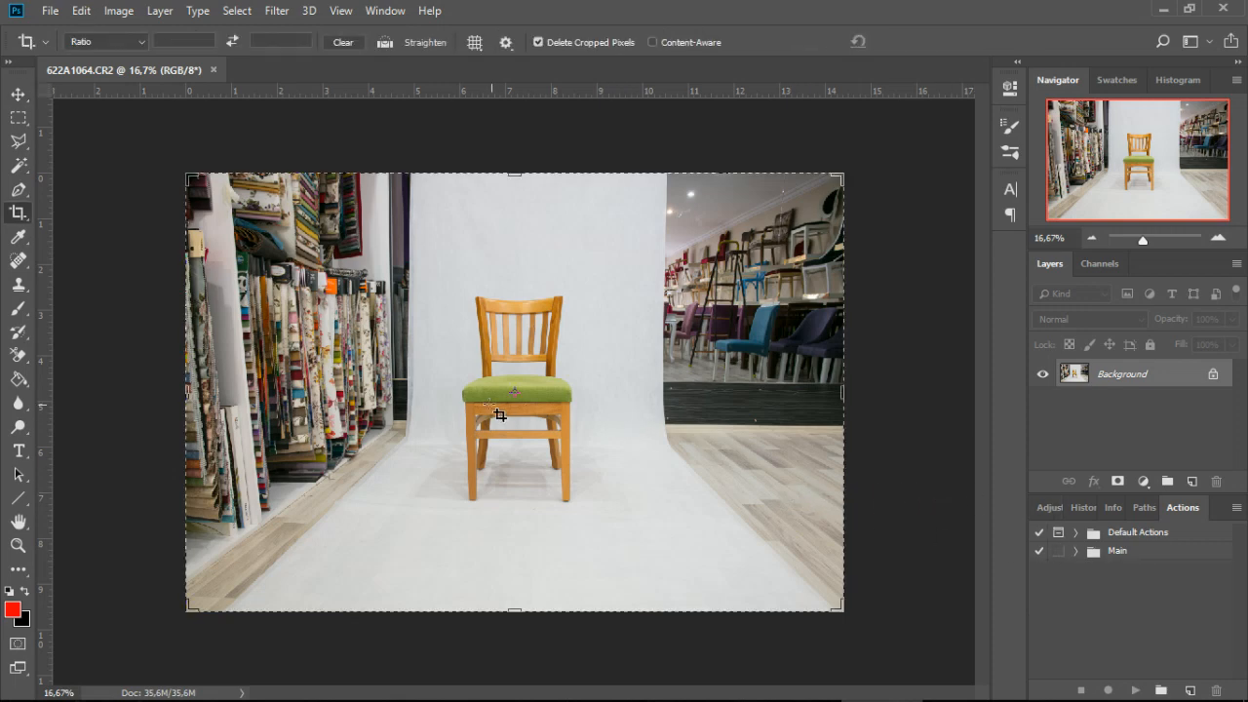
pyautogui.moveTo(184, 177); pyautogui.dragTo(318, 282)
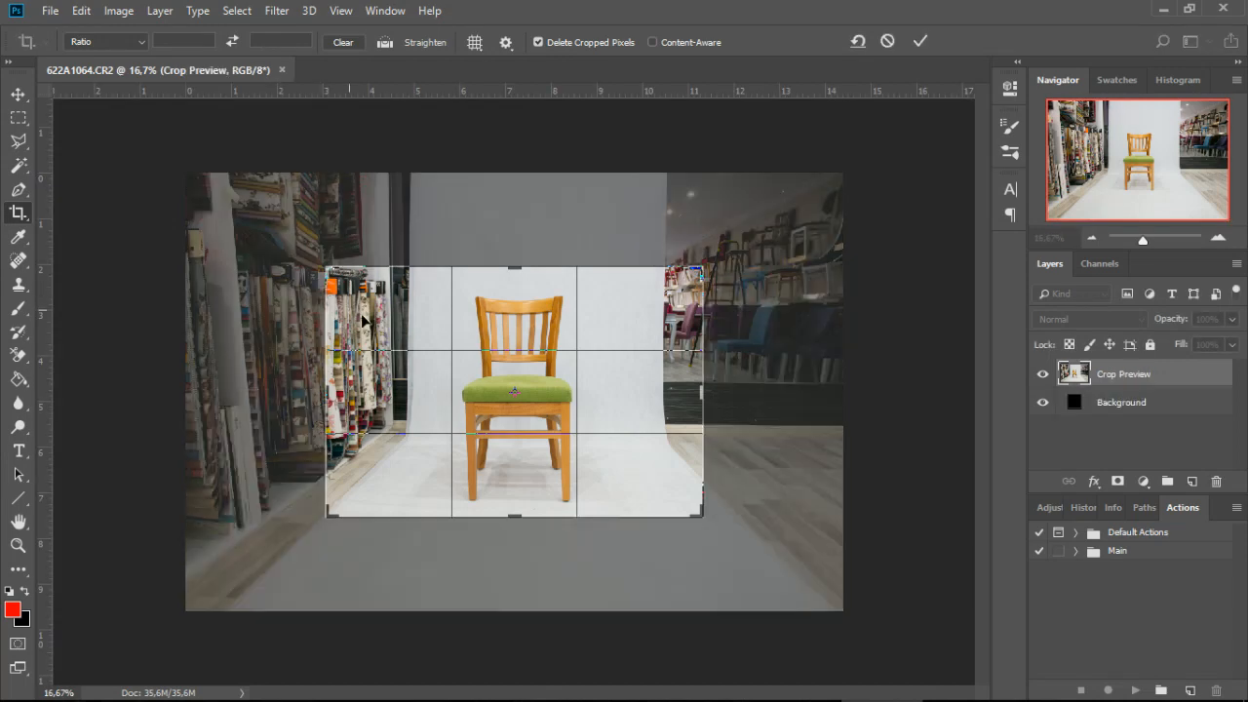
pyautogui.moveTo(543, 388); pyautogui.dragTo(535, 386)
pyautogui.press('Left')
pyautogui.press('Left')
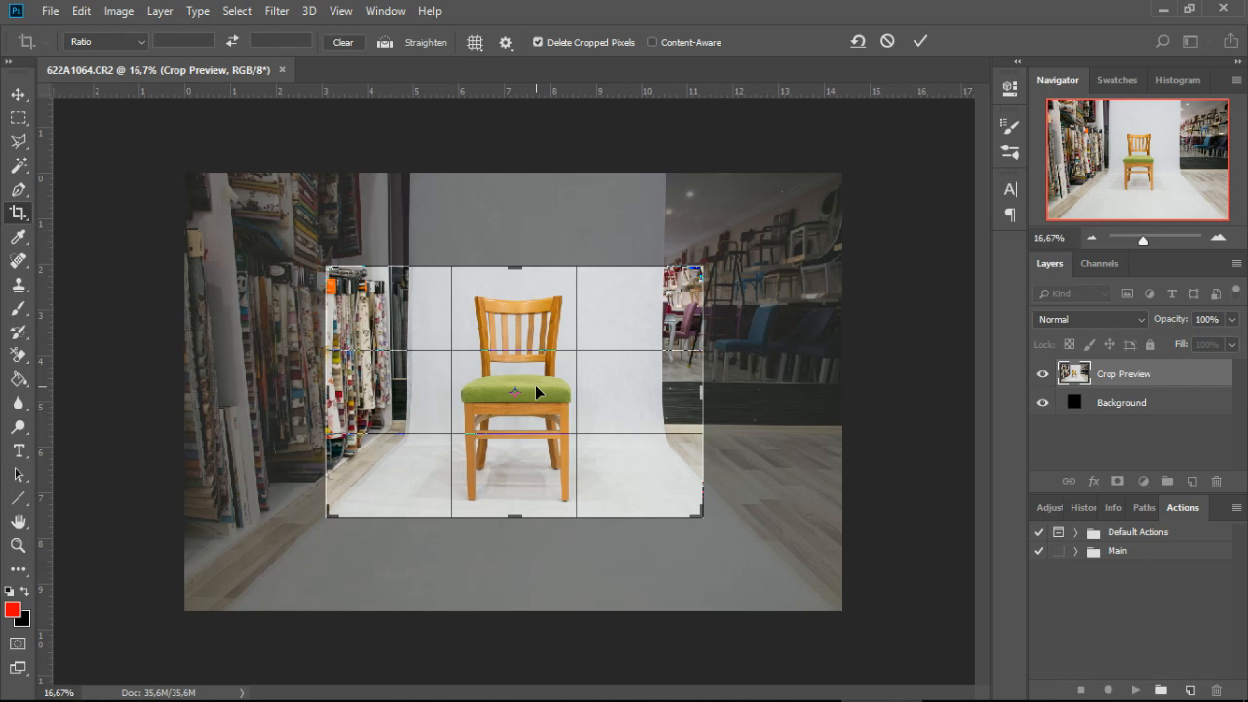
pyautogui.press('Down')
pyautogui.press('Left')
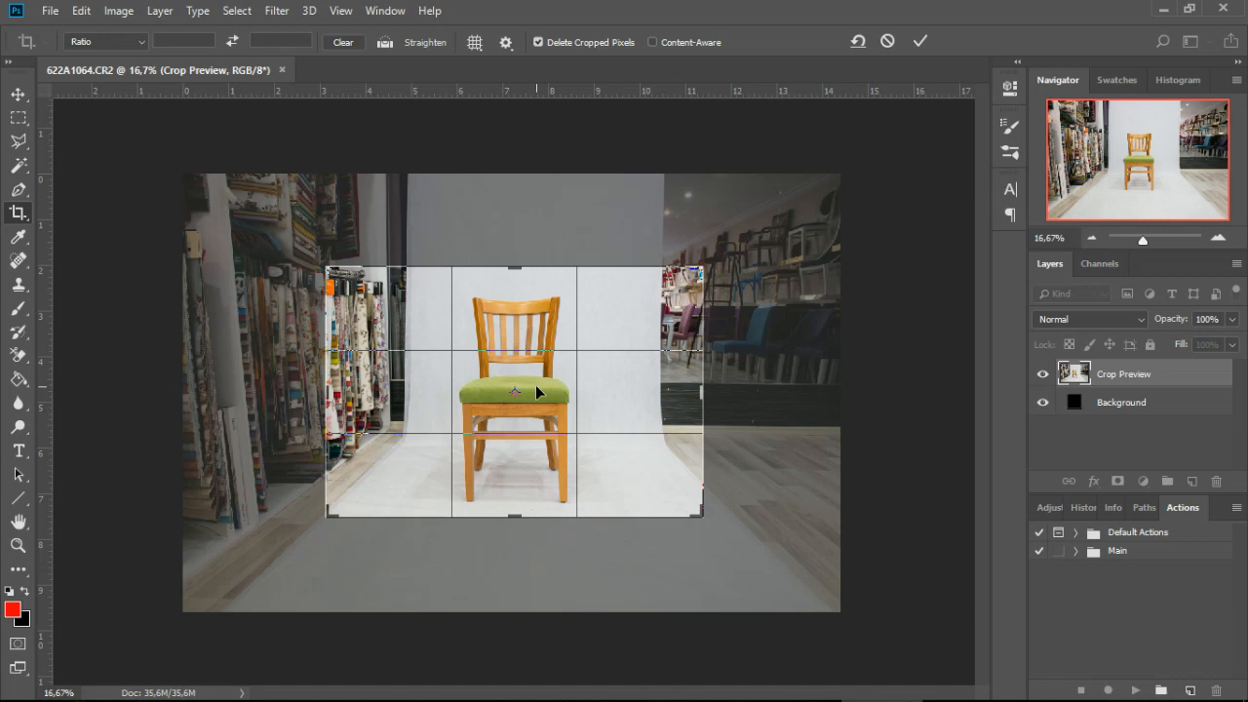
pyautogui.press('Return')
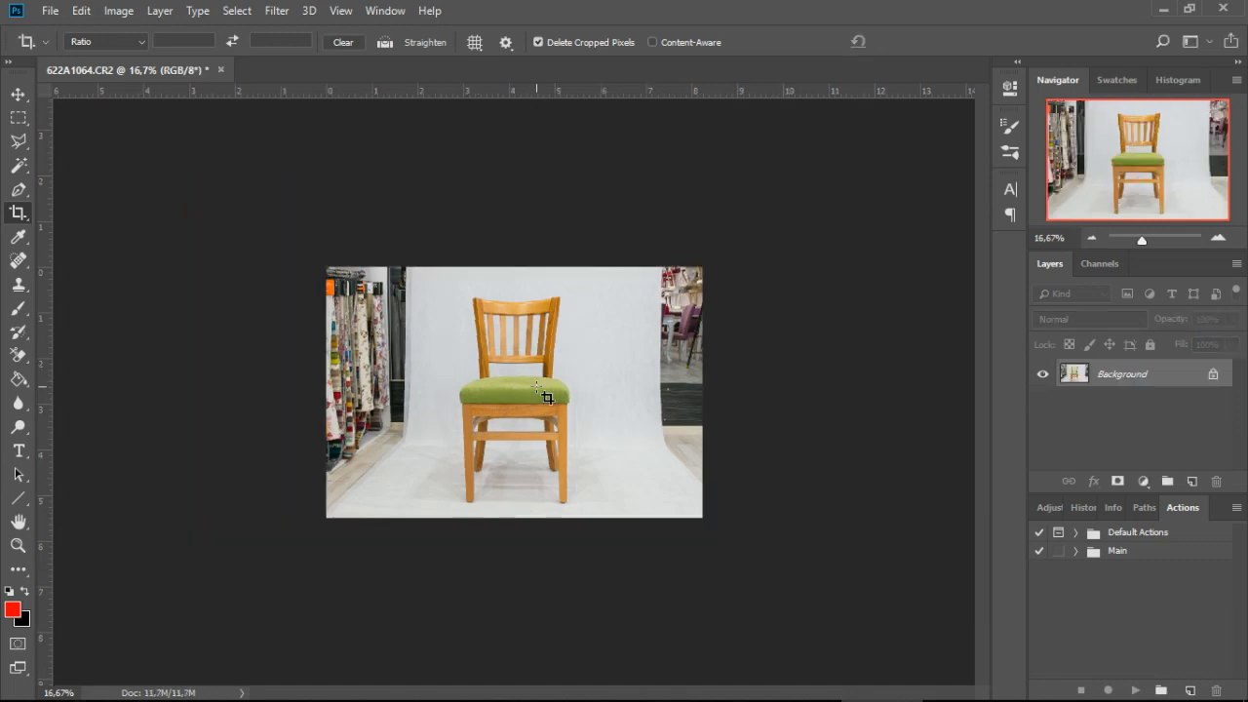
# Start a Pen tool path below the seat and trace the outer edge of the right front leg down to its foot.
pyautogui.hotkey('ctrl', '0')
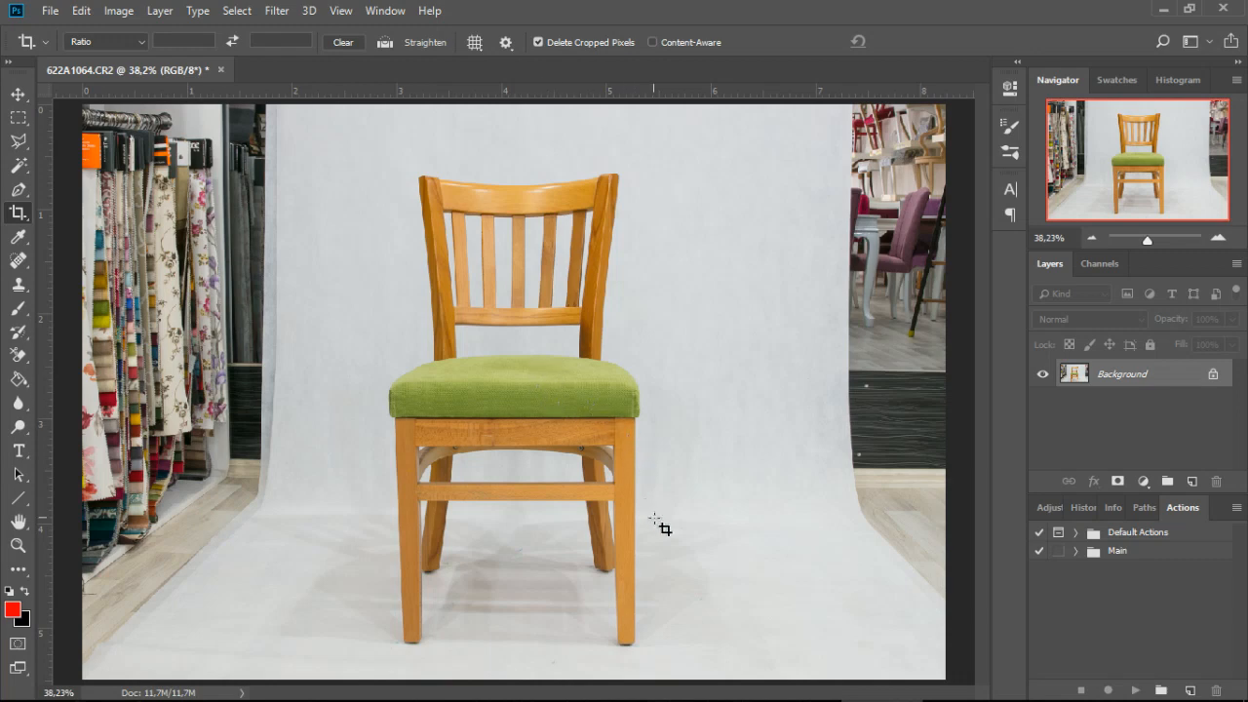
pyautogui.press('p')
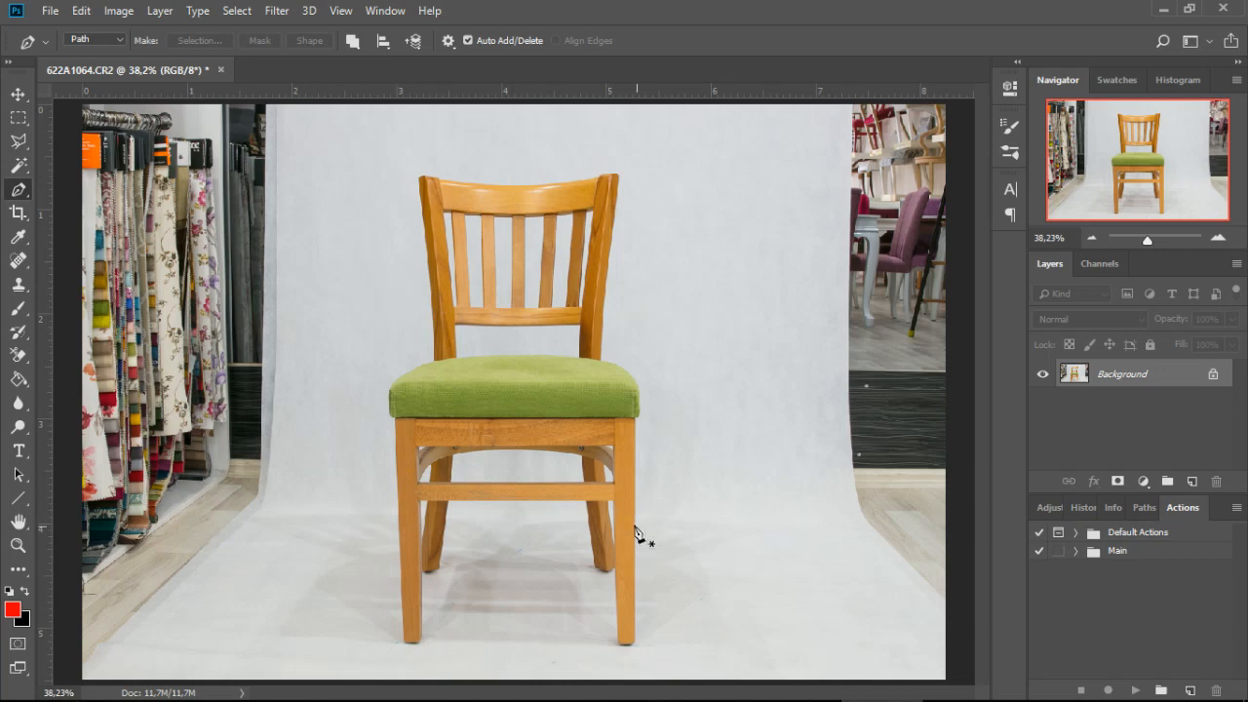
pyautogui.scroll(8, 636, 526)
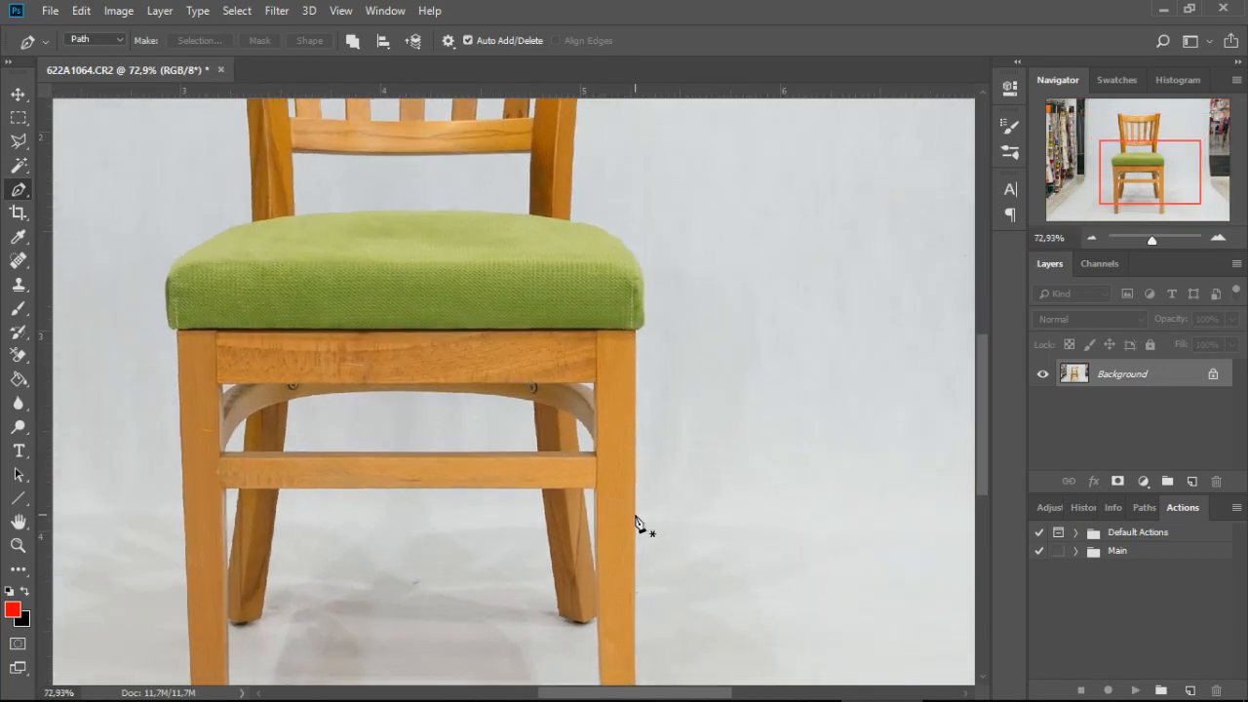
pyautogui.scroll(2, 639, 523)
pyautogui.moveTo(988, 400); pyautogui.dragTo(988, 437)
pyautogui.scroll(2, 717, 426)
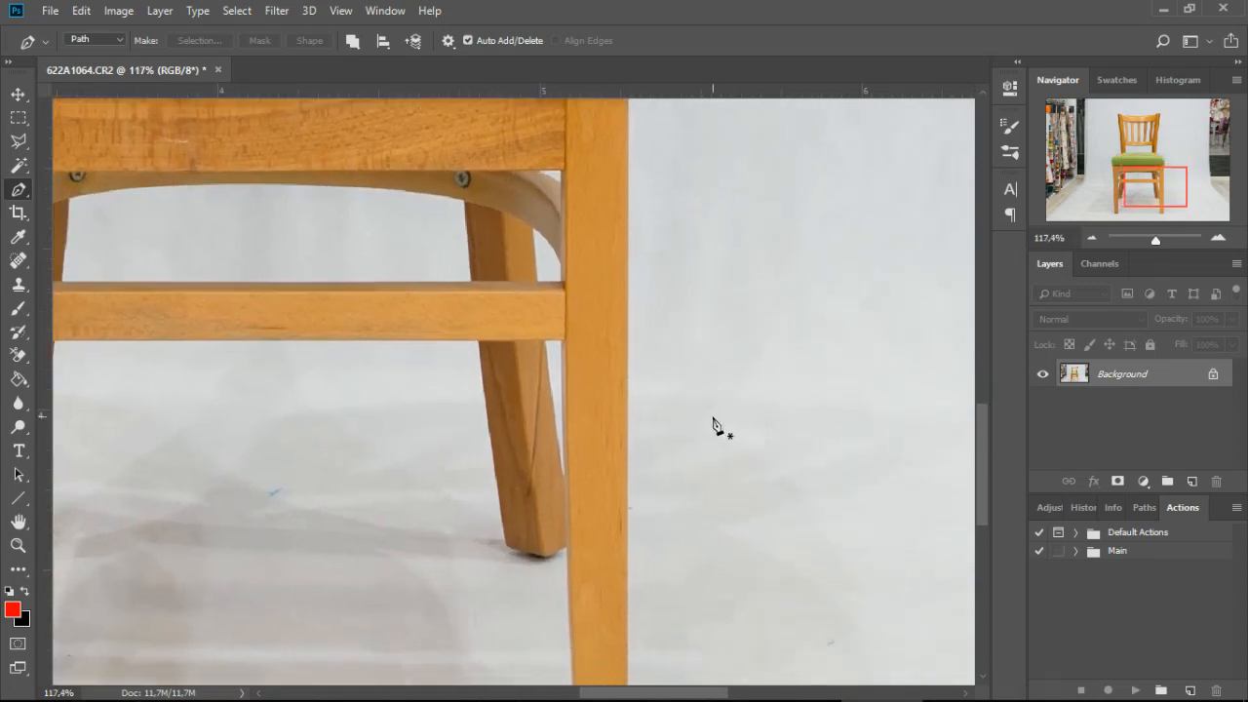
pyautogui.moveTo(979, 456); pyautogui.dragTo(979, 421)
pyautogui.scroll(3, 601, 313)
pyautogui.click(630, 144)
pyautogui.click(634, 454)
pyautogui.scroll(-5, 639, 468)
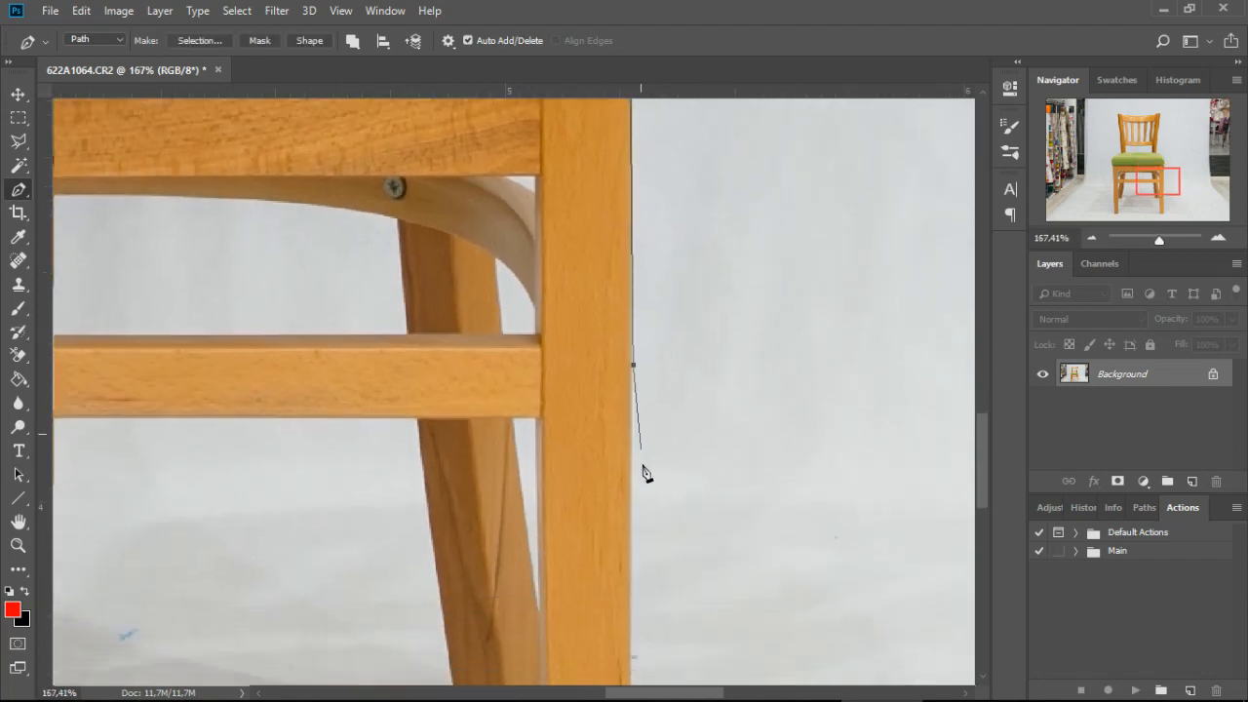
pyautogui.click(631, 604)
pyautogui.scroll(-3, 636, 608)
pyautogui.scroll(-3, 644, 614)
pyautogui.click(630, 644)
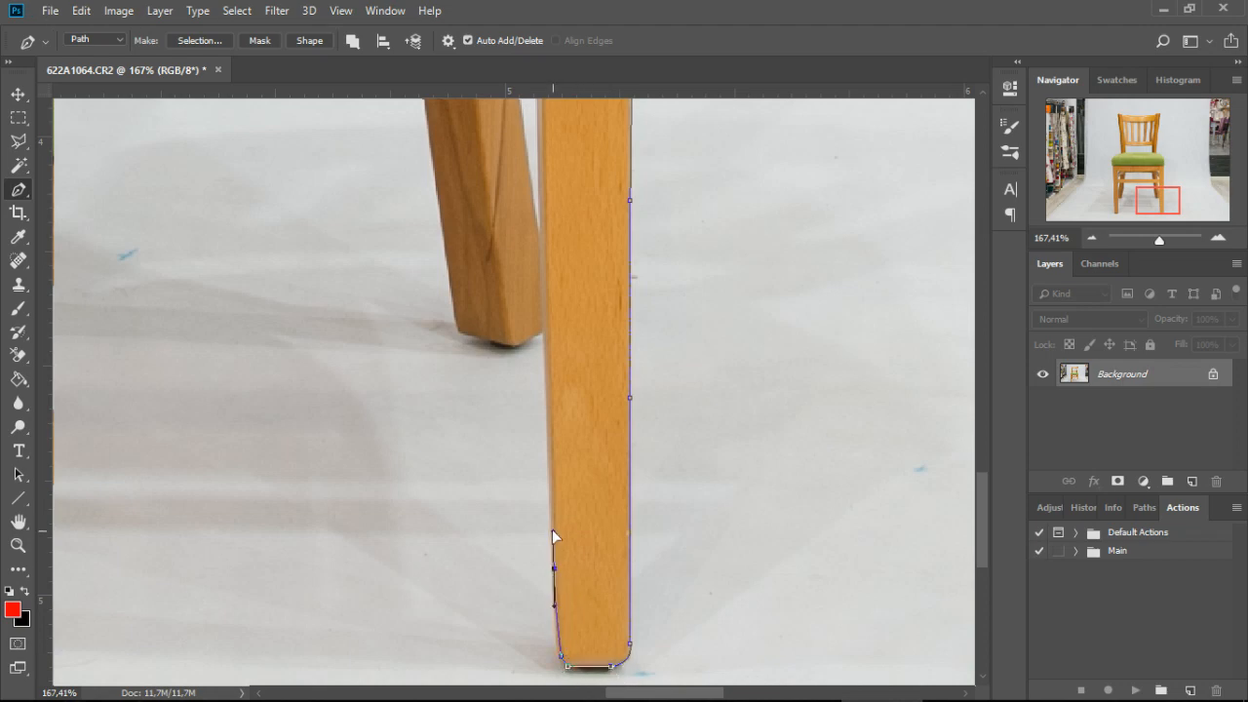
# Continue the path up the inner edge of the right front leg and around the foot of the right rear leg.
pyautogui.moveTo(551, 508); pyautogui.dragTo(556, 508)
pyautogui.keyDown('alt'); pyautogui.click(553, 568); pyautogui.keyUp('alt')
pyautogui.click(518, 345)
pyautogui.click(457, 331)
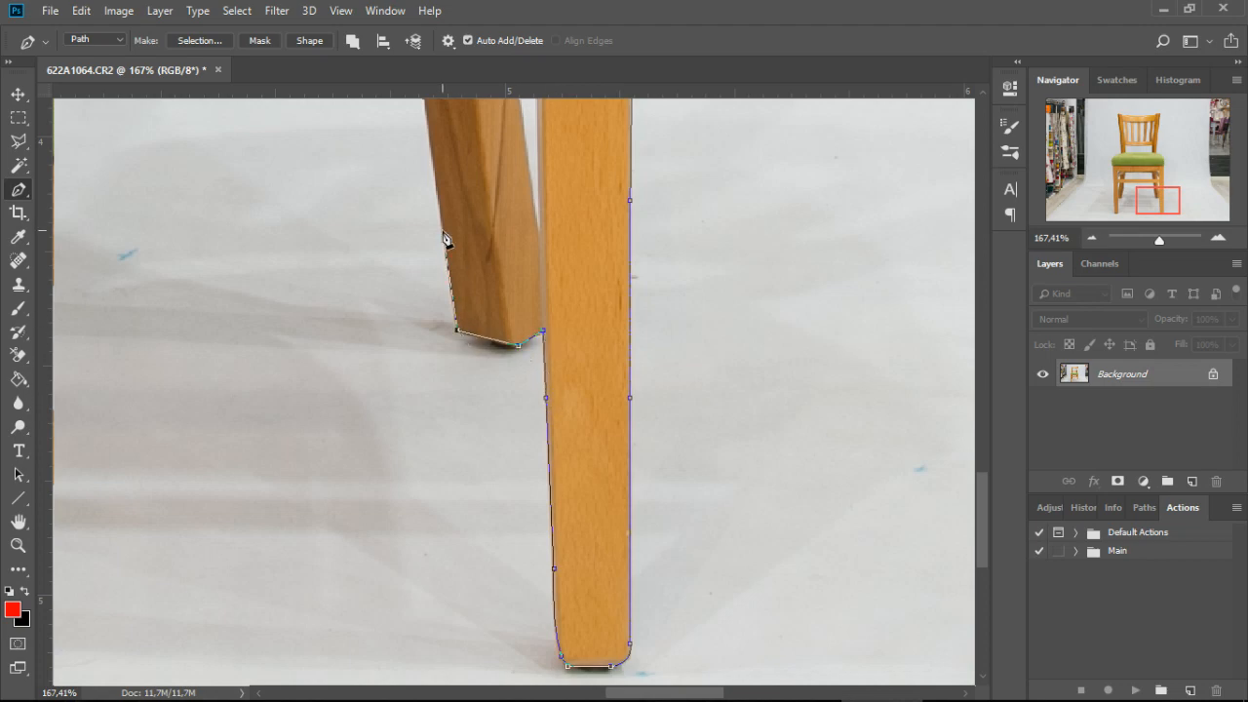
# Continue the path up the right rear leg, along the underside of the lower crossbar and down the left rear leg.
pyautogui.moveTo(442, 230); pyautogui.dragTo(480, 476)
pyautogui.click(456, 285)
pyautogui.click(216, 284)
pyautogui.moveTo(308, 291); pyautogui.dragTo(687, 324)
pyautogui.click(373, 318)
pyautogui.click(231, 321)
pyautogui.click(207, 494)
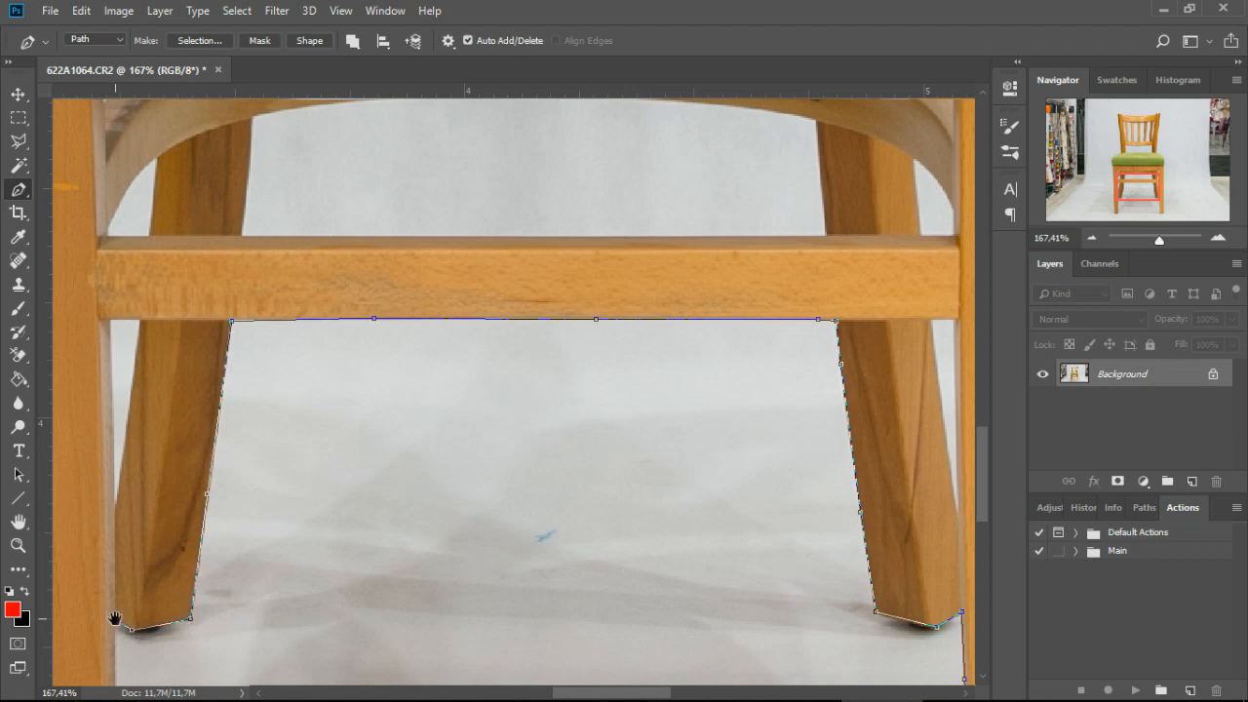
# Extend the path past the left rear foot, down the inner edge of the left front leg and around its foot.
pyautogui.moveTo(114, 619); pyautogui.dragTo(510, 287)
pyautogui.click(512, 519)
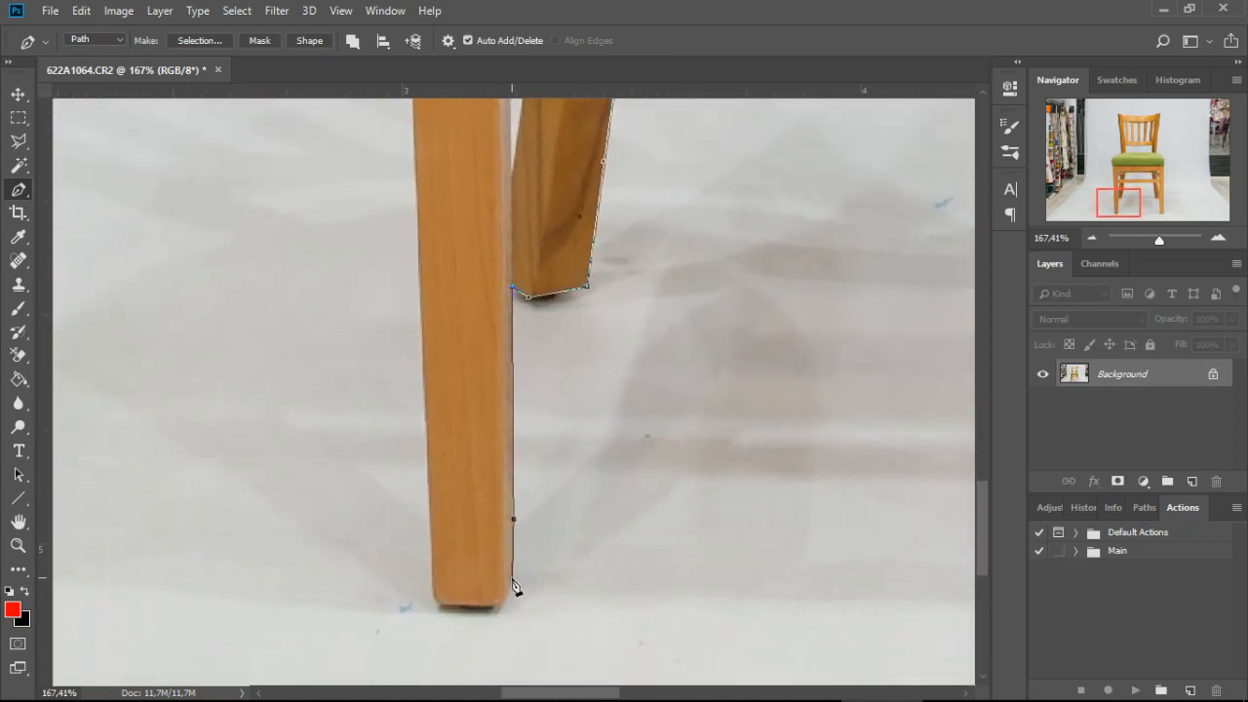
pyautogui.click(513, 577)
pyautogui.click(502, 605)
# Trace the outer edge of the left front leg from the foot up to the seat.
pyautogui.click(430, 448)
pyautogui.moveTo(429, 290); pyautogui.dragTo(418, 449)
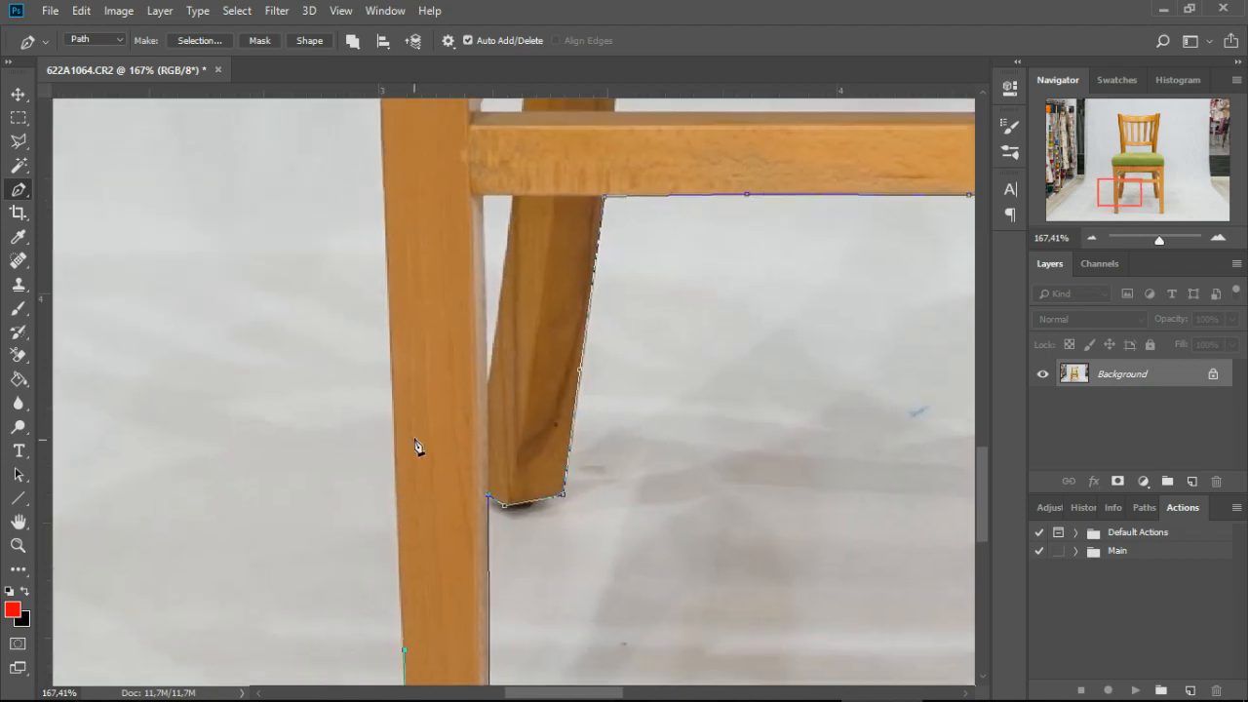
pyautogui.click(383, 175)
pyautogui.moveTo(385, 176); pyautogui.dragTo(387, 298)
pyautogui.click(336, 210)
pyautogui.moveTo(336, 119); pyautogui.dragTo(314, 314)
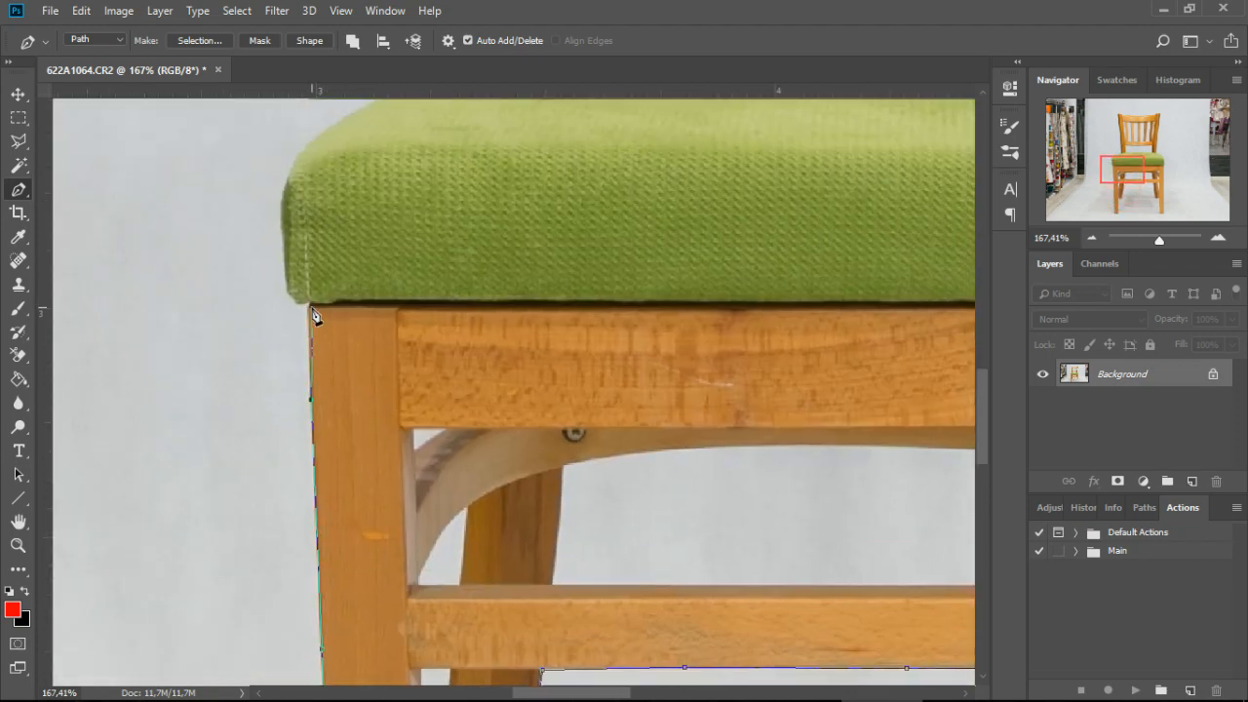
# Close the path with rough points across the green seat and convert it into a selection.
pyautogui.click(288, 228)
pyautogui.click(385, 151)
pyautogui.scroll(-3, 537, 143)
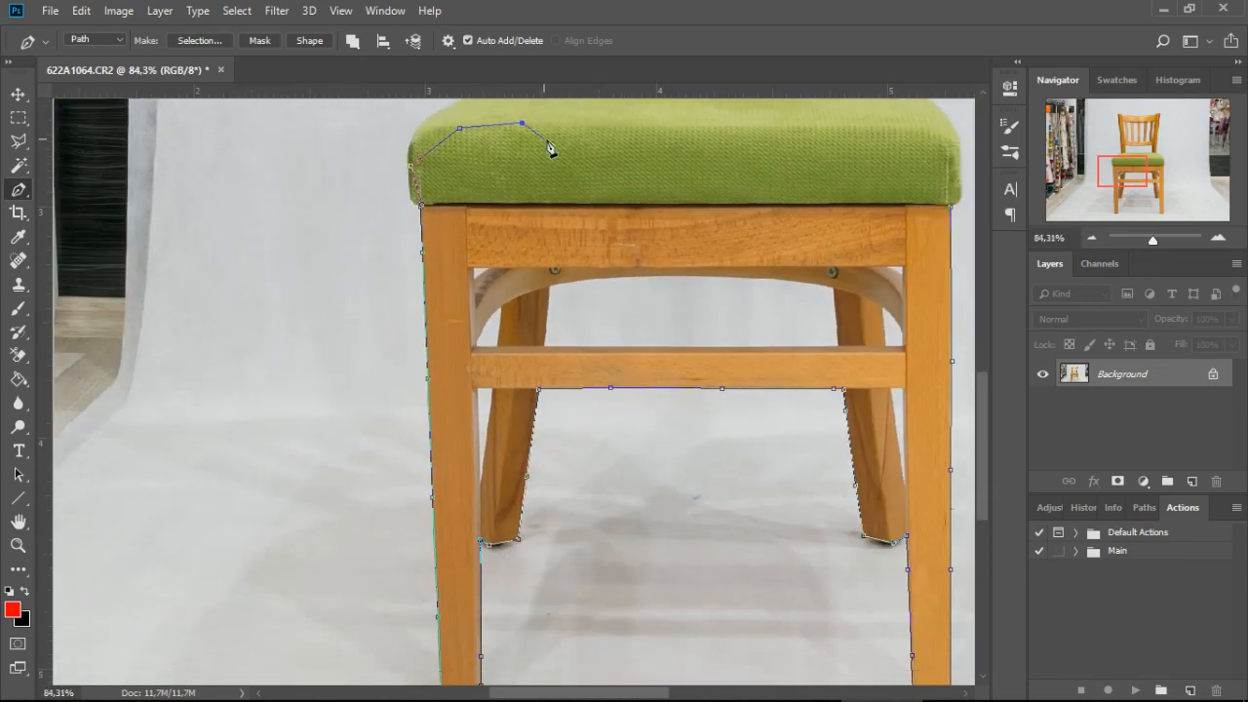
pyautogui.moveTo(537, 140); pyautogui.dragTo(479, 292)
pyautogui.click(537, 225)
pyautogui.click(669, 227)
pyautogui.click(766, 234)
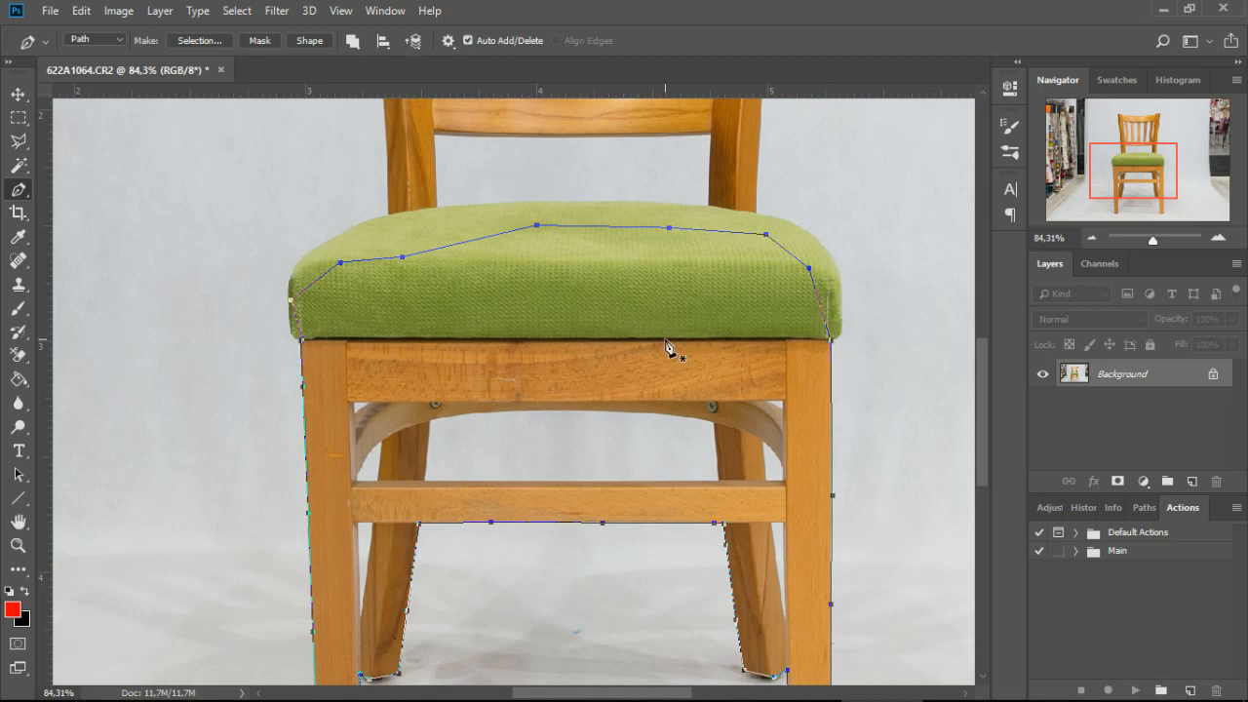
pyautogui.hotkey('ctrl', 'Return')
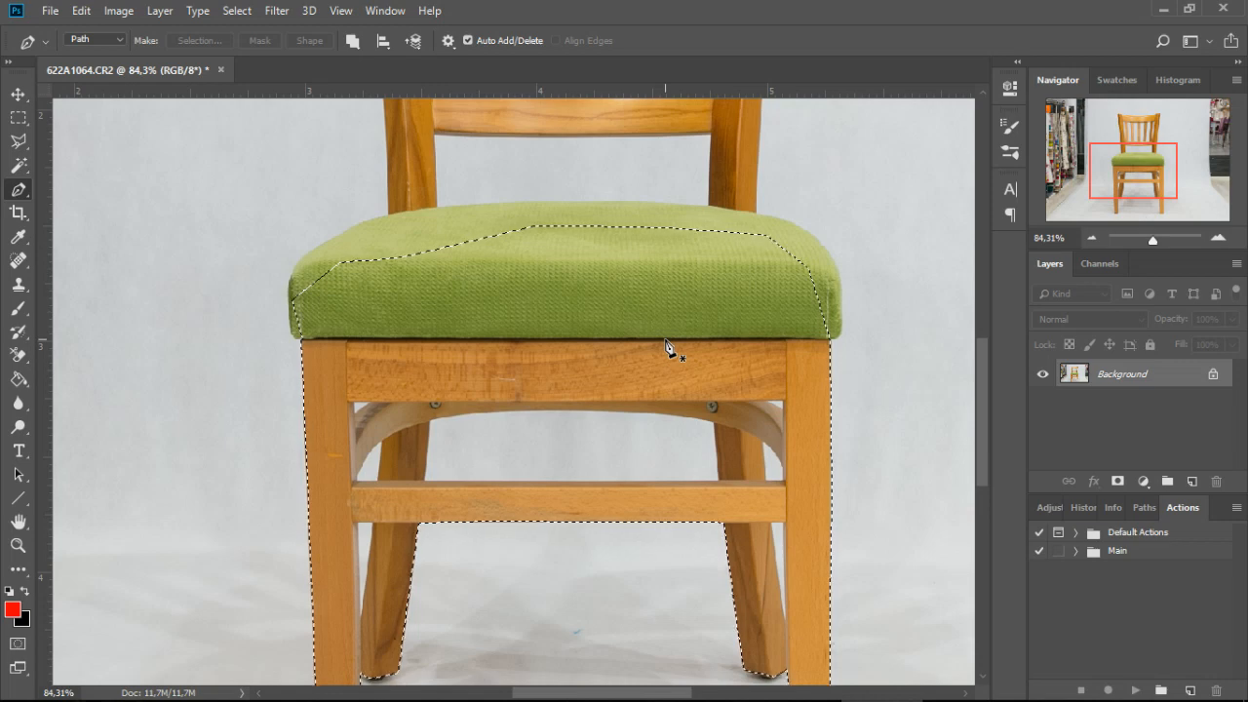
# Add the whole green seat and the right backrest post to the selection with the Quick Selection tool.
pyautogui.moveTo(989, 393); pyautogui.dragTo(987, 316)
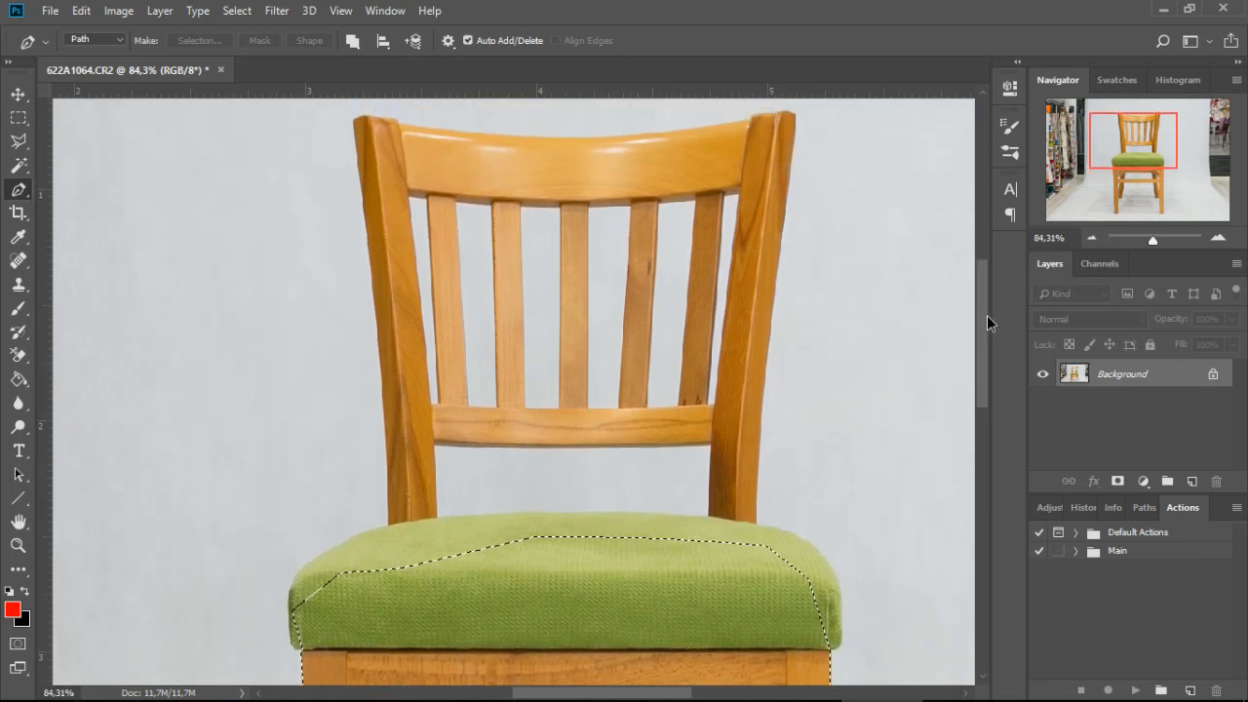
pyautogui.click(22, 168)
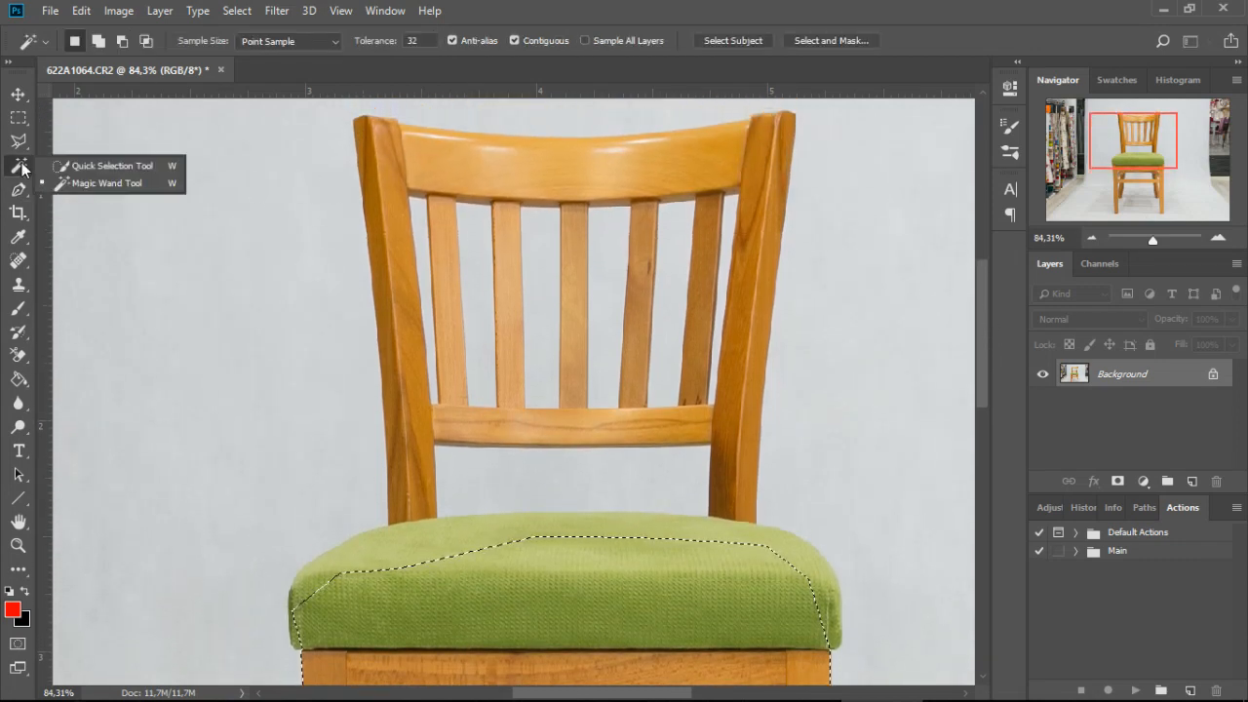
pyautogui.click(81, 159)
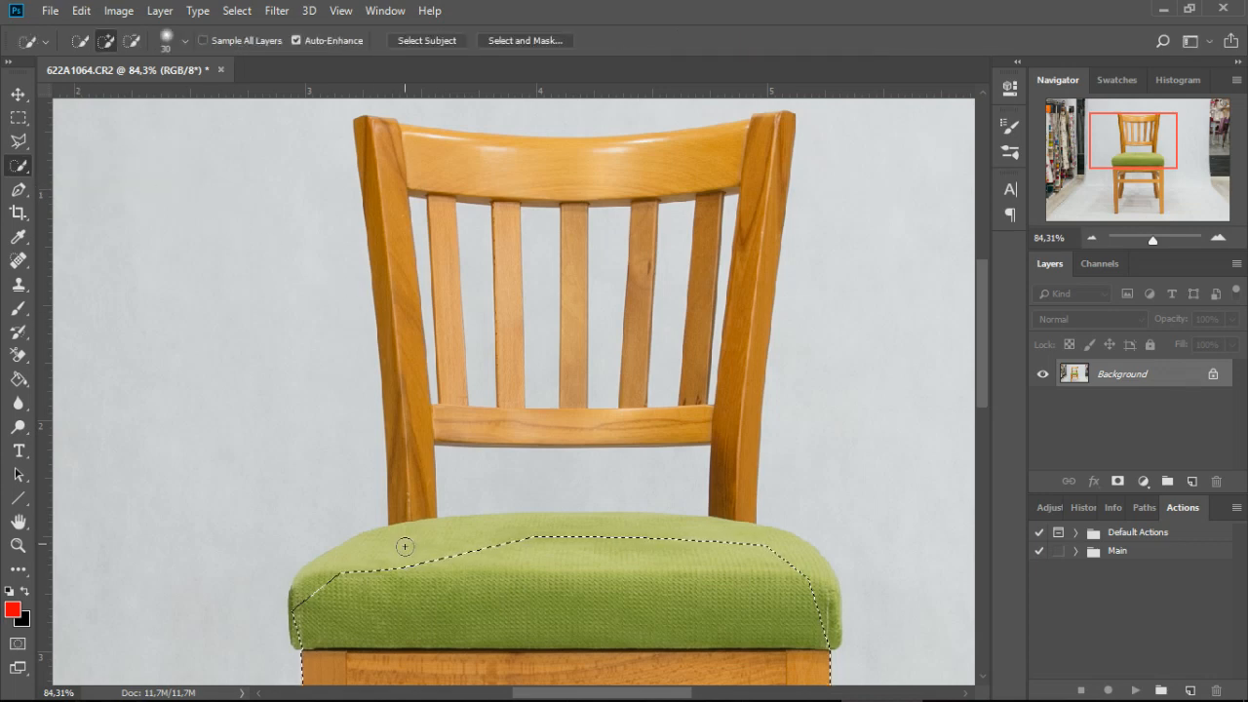
pyautogui.moveTo(405, 547)
pyautogui.mouseDown()
pyautogui.moveTo(477, 550)
pyautogui.moveTo(430, 553)
pyautogui.mouseUp()
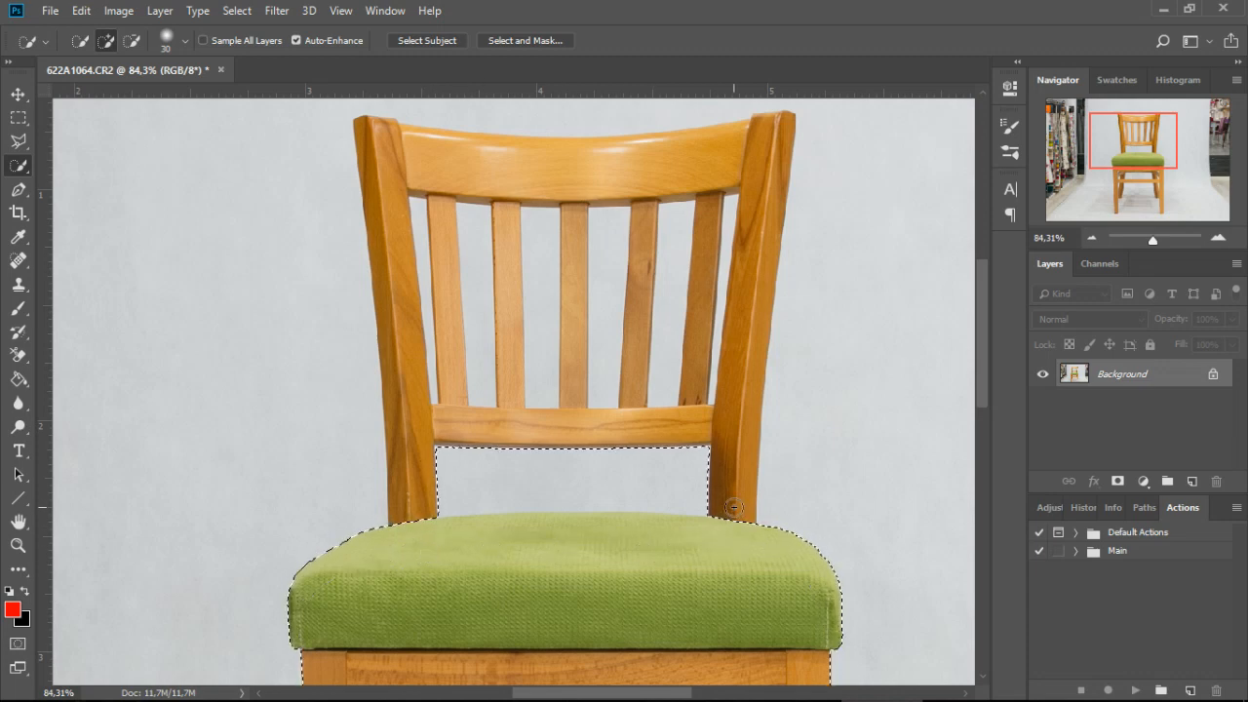
pyautogui.click(739, 440)
pyautogui.click(757, 164)
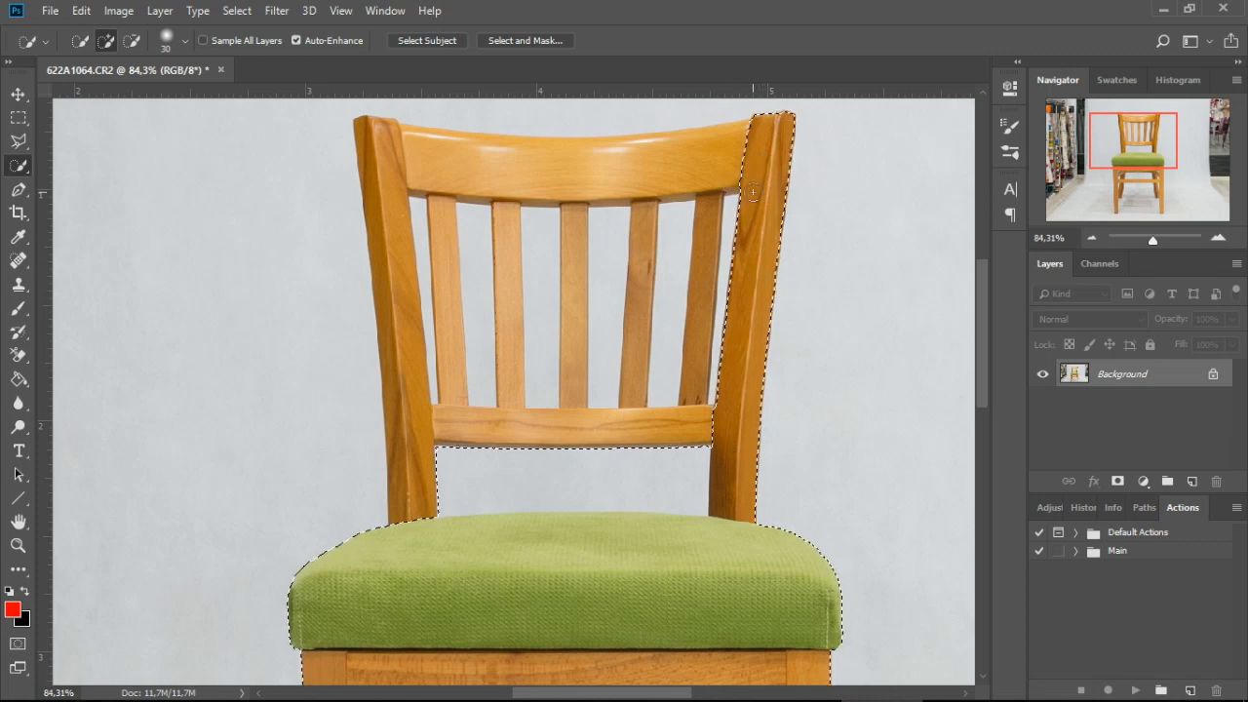
# Add the backrest's top rail, left post, lower rail and slats to the selection.
pyautogui.click(706, 158)
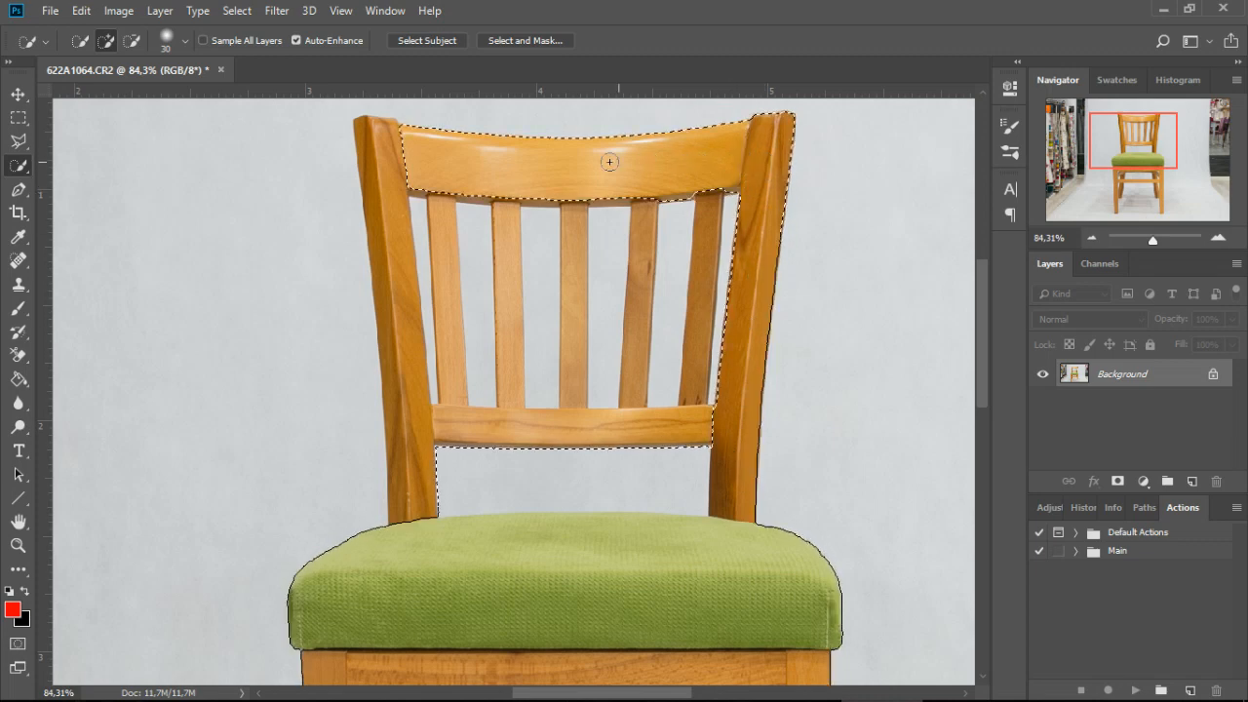
pyautogui.click(376, 140)
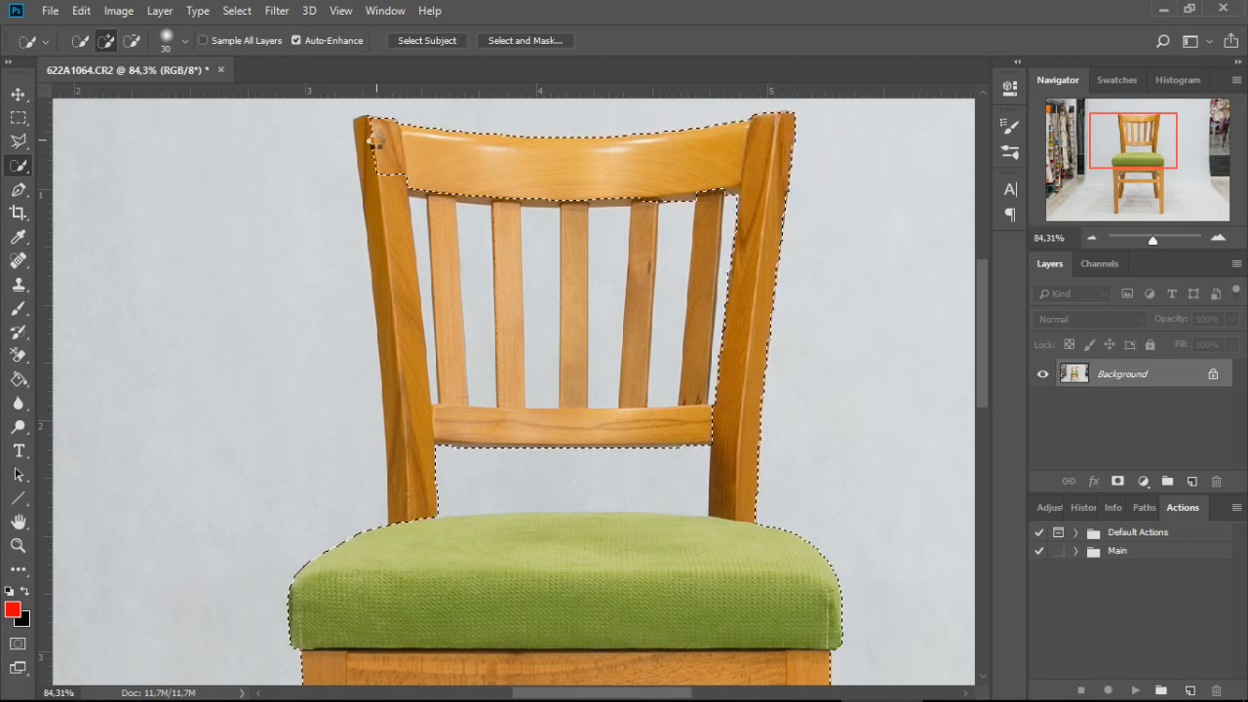
pyautogui.click(389, 308)
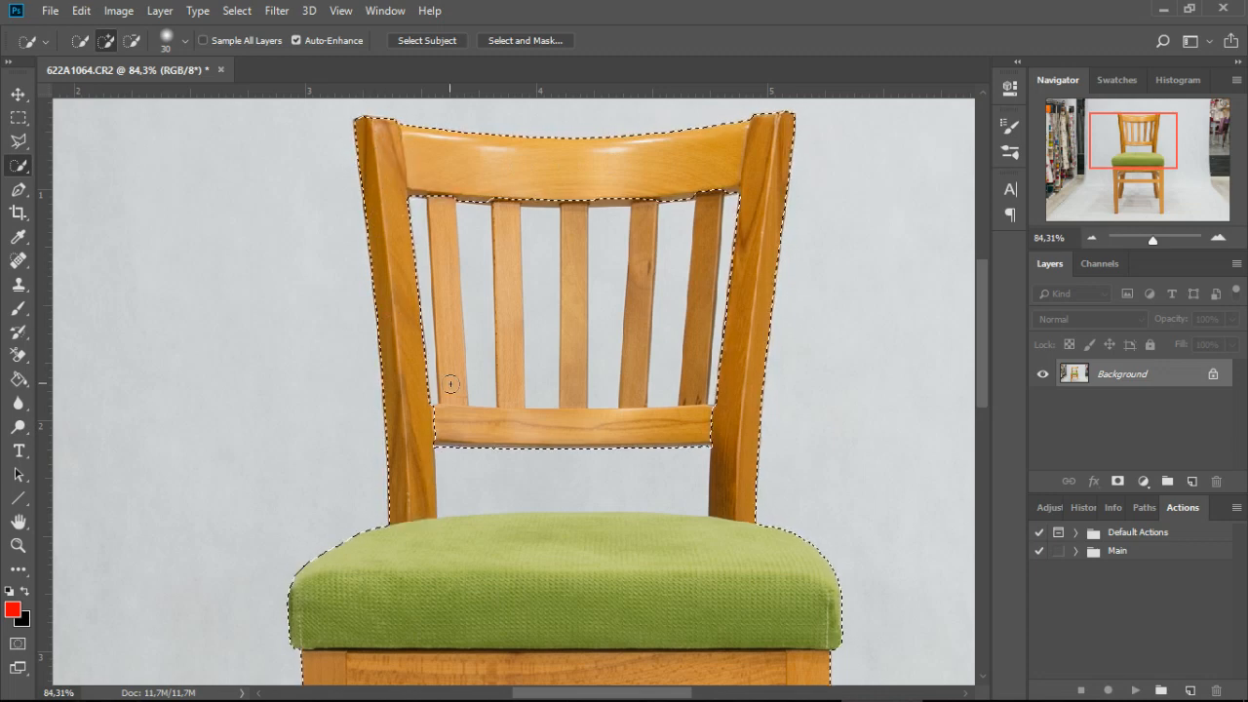
pyautogui.click(484, 421)
pyautogui.moveTo(594, 414)
pyautogui.mouseDown()
pyautogui.moveTo(685, 410)
pyautogui.moveTo(687, 377)
pyautogui.moveTo(633, 334)
pyautogui.mouseUp()
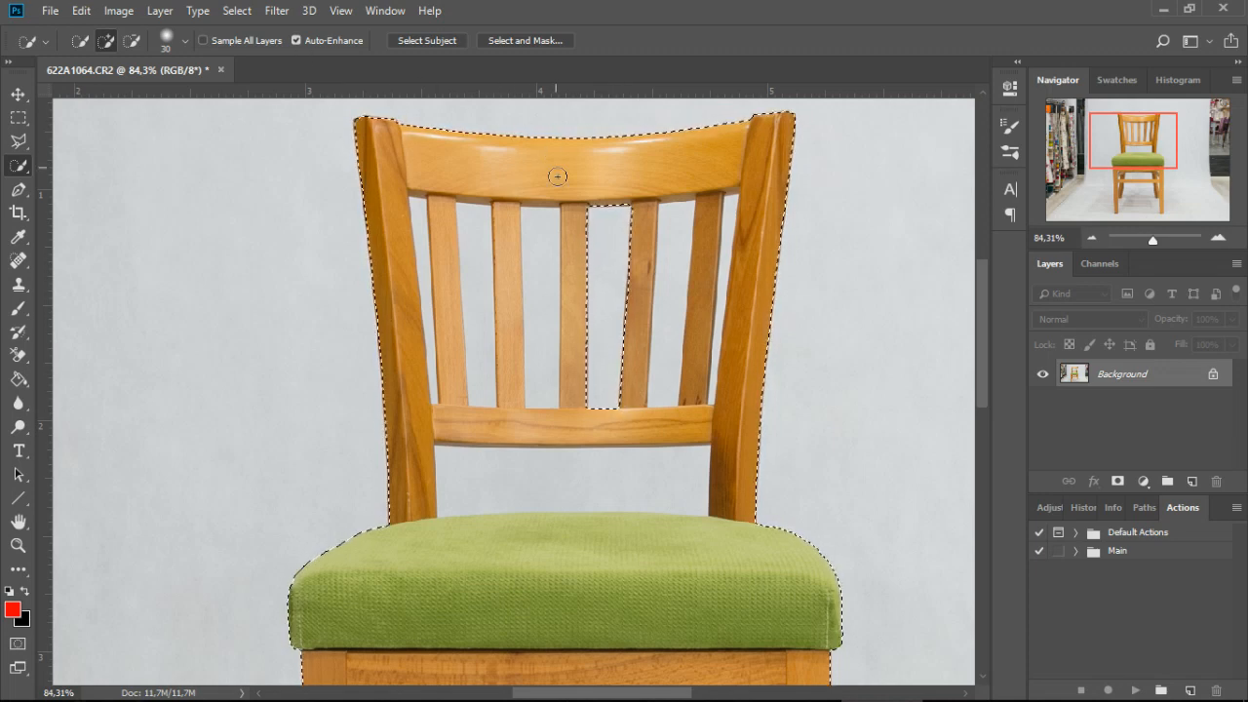
# Switch from the Quick Selection tool to the Magic Wand tool for the backrest openings.
pyautogui.scroll(-5, 594, 358)
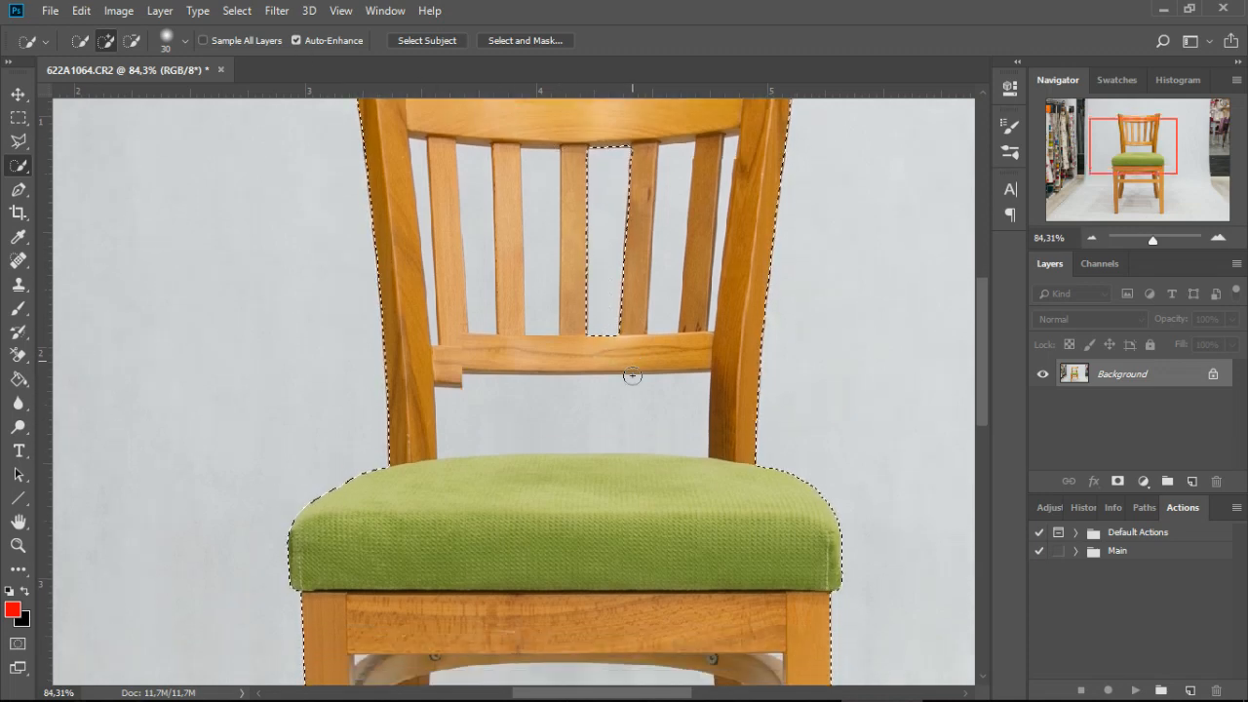
pyautogui.scroll(-1, 632, 375)
pyautogui.scroll(8, 632, 375)
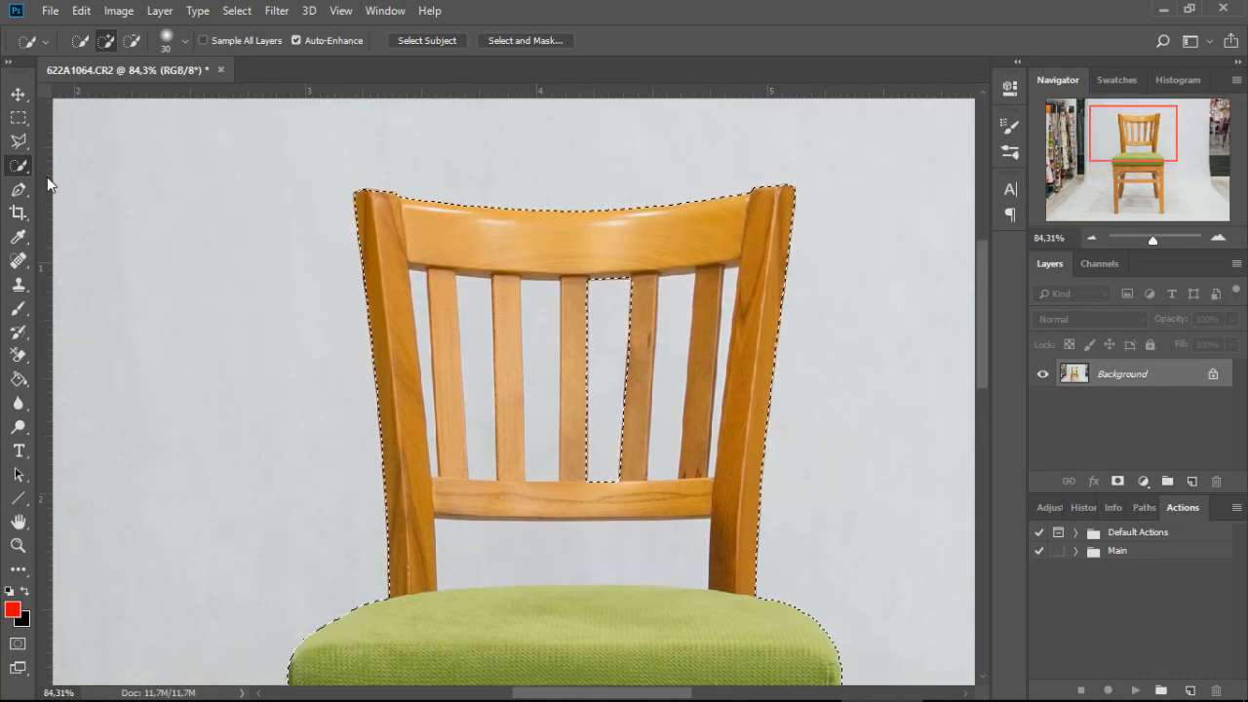
pyautogui.click(15, 169)
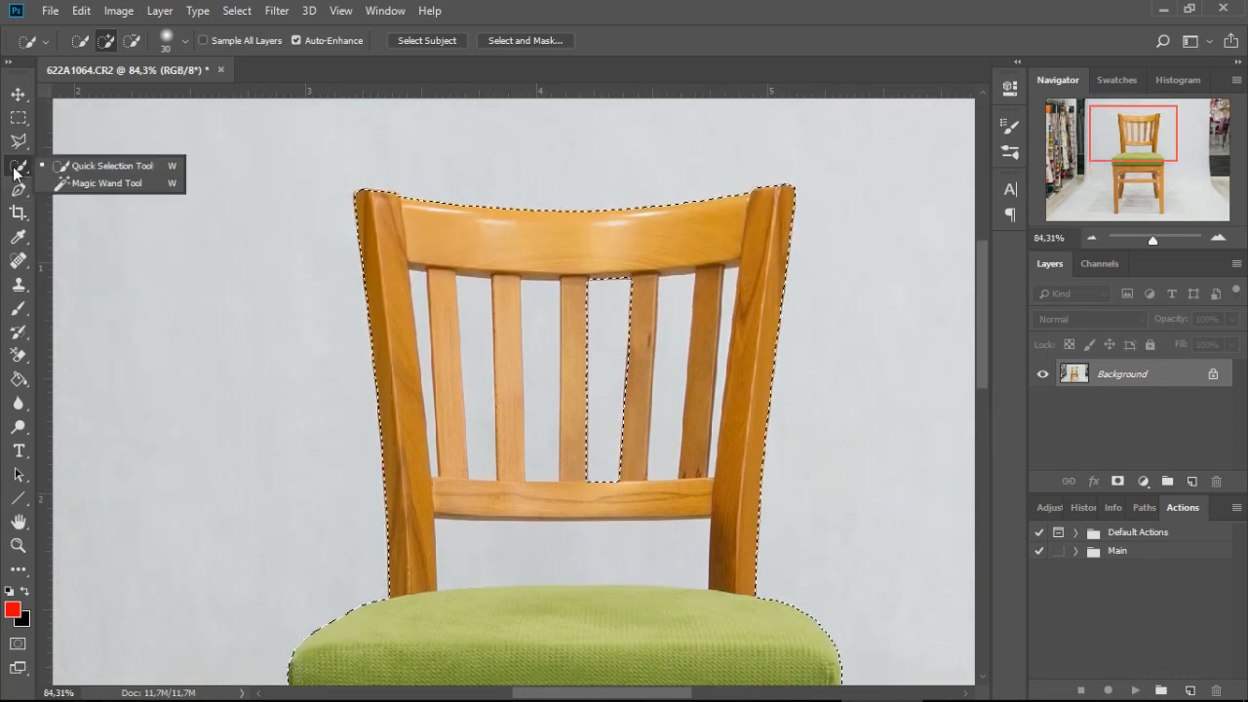
pyautogui.click(79, 183)
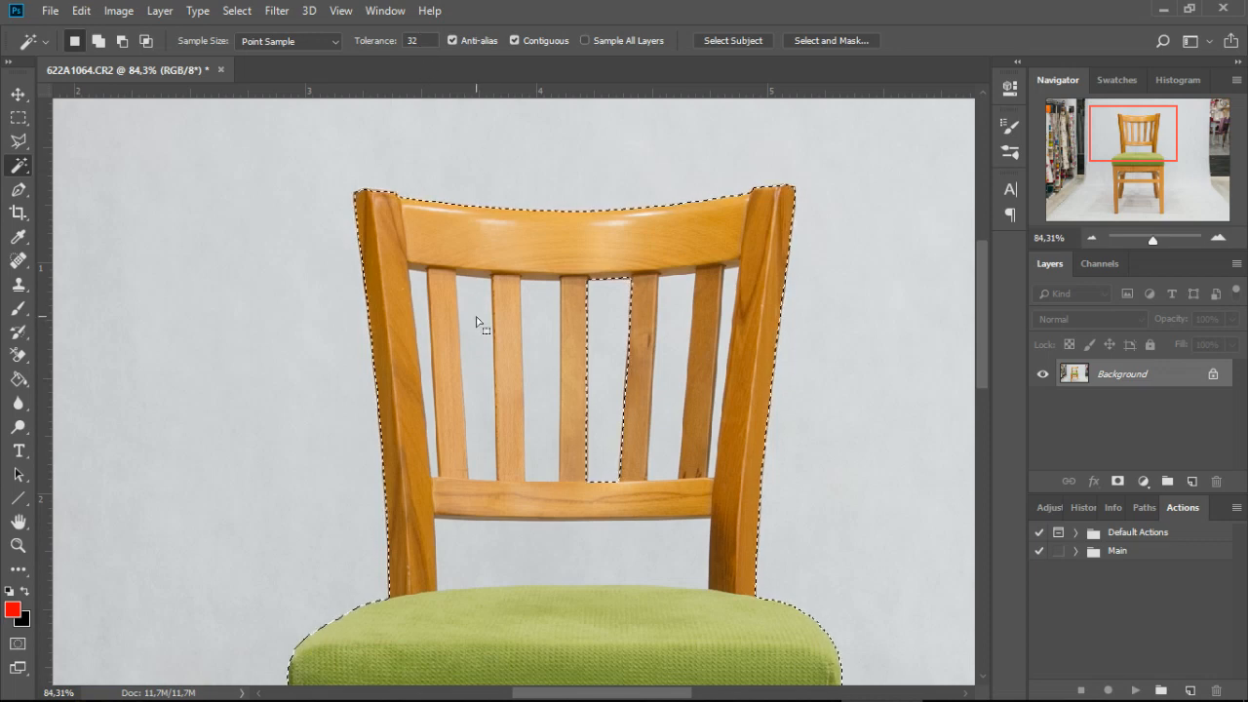
# Try subtracting the narrow gap beside the backrest's left post from the selection at tolerance 32, and undo it.
pyautogui.press('alt')
pyautogui.scroll(5, 450, 339)
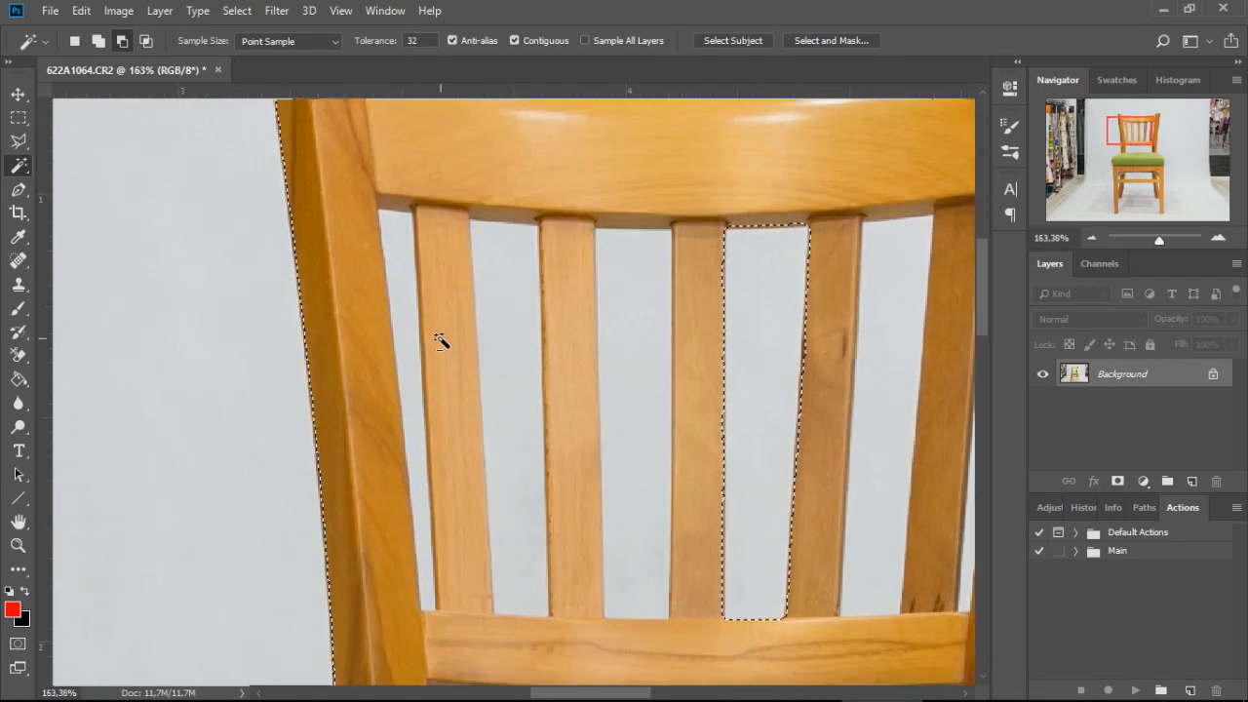
pyautogui.press('alt')
pyautogui.keyDown('shift'); pyautogui.click(409, 345); pyautogui.keyUp('shift')
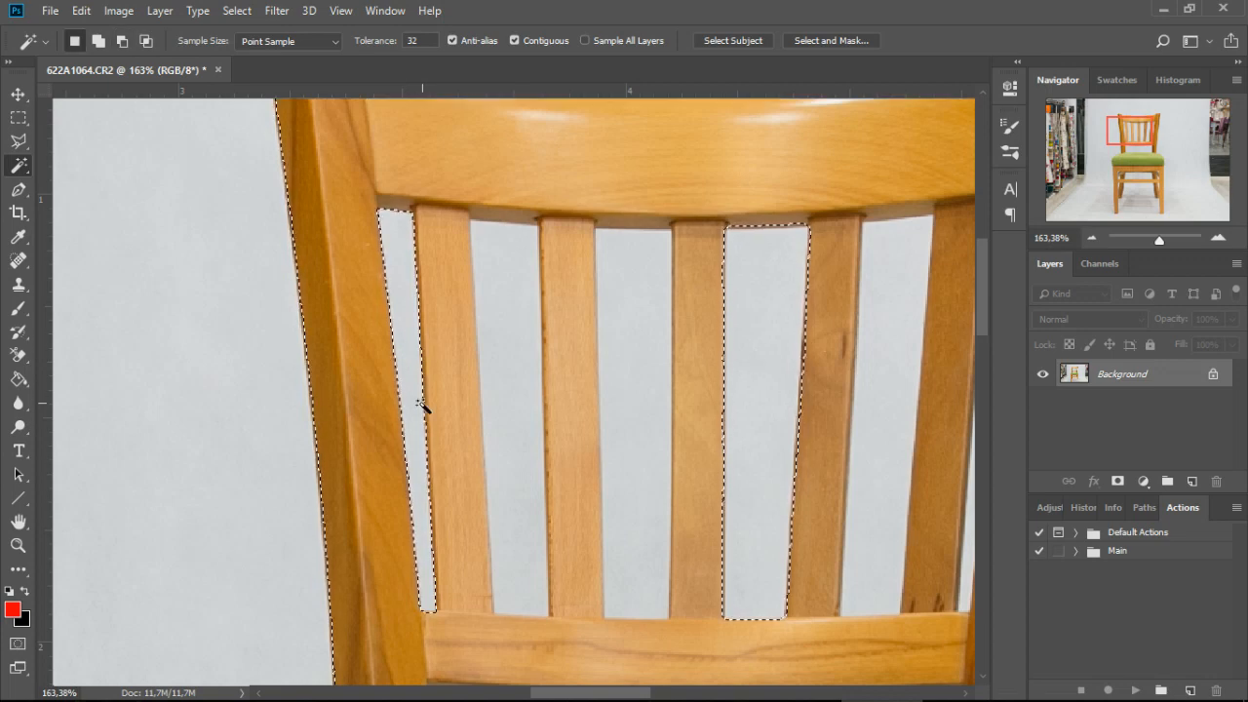
pyautogui.press('alt')
pyautogui.scroll(3, 418, 624)
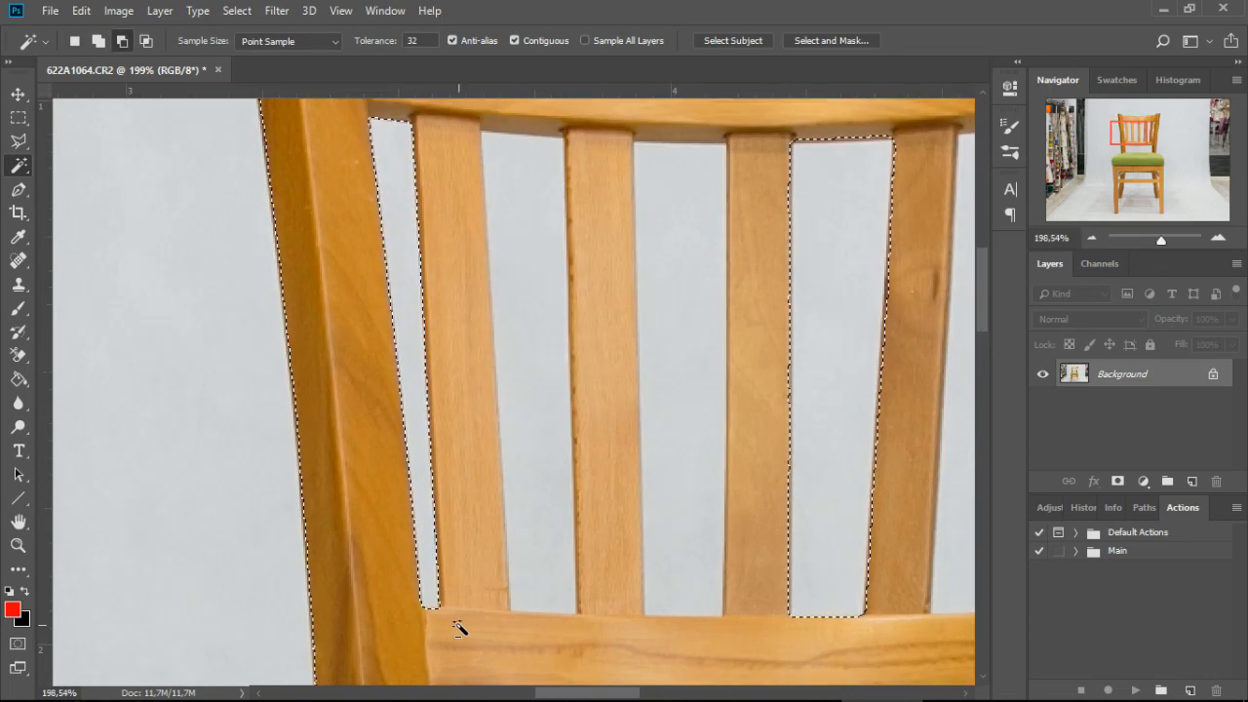
pyautogui.scroll(1, 443, 620)
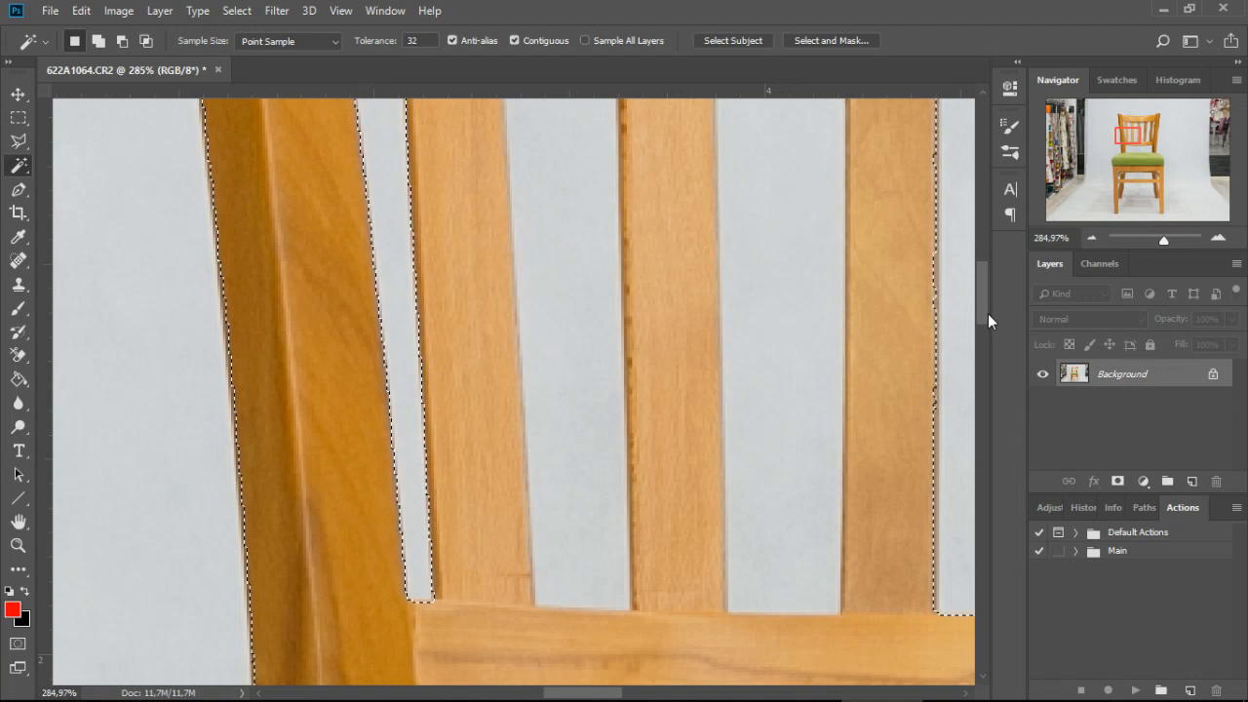
pyautogui.moveTo(983, 304); pyautogui.dragTo(975, 275)
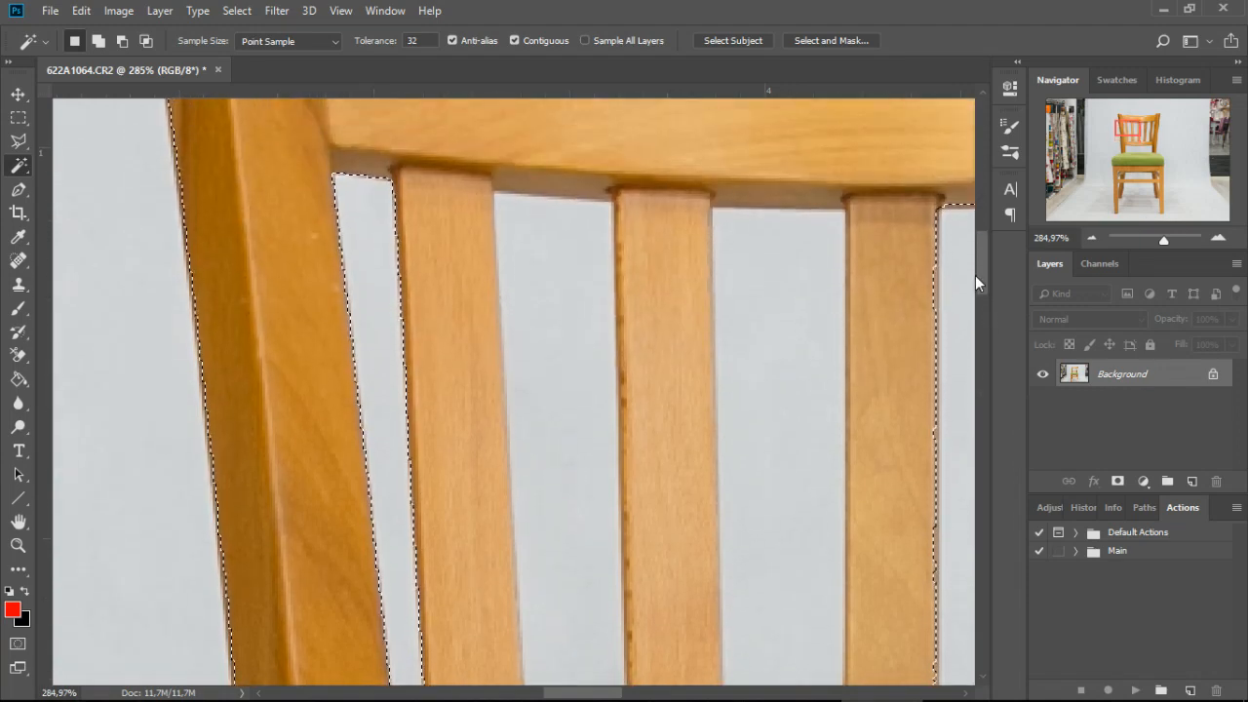
pyautogui.hotkey('ctrl', 'z')
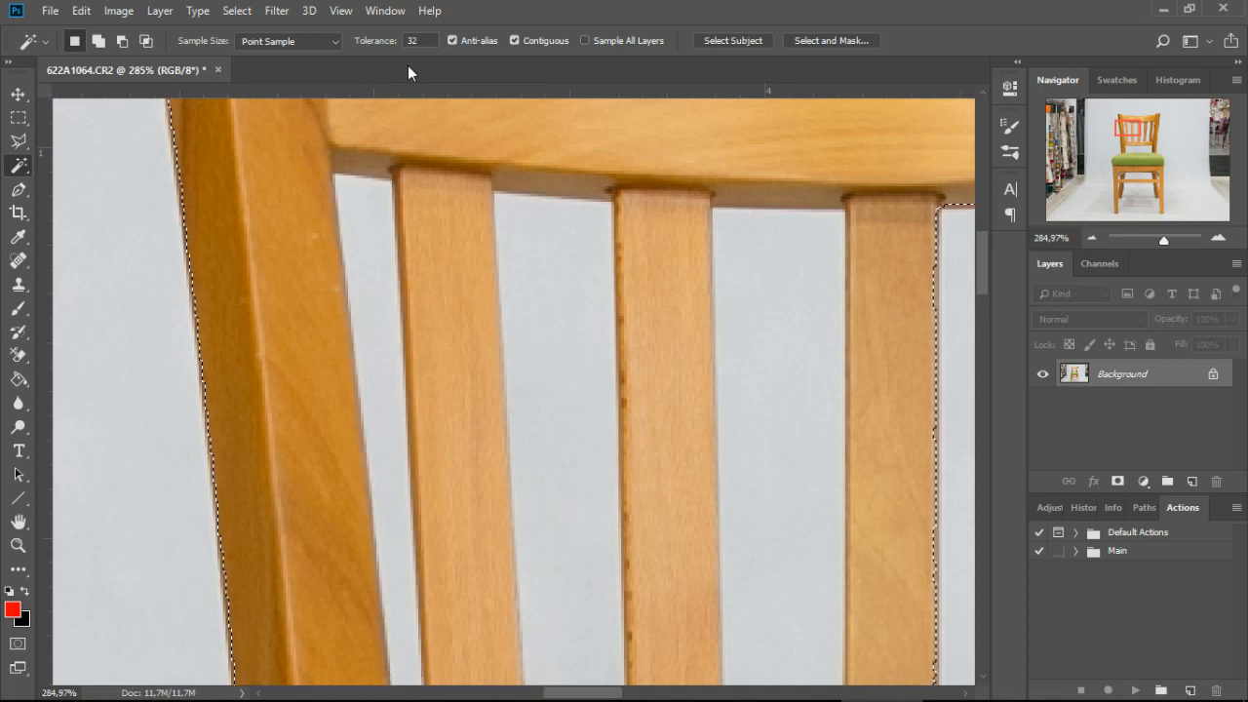
# Set the Magic Wand tolerance to 25 and subtract the narrow gap beside the backrest's left post from the selection.
pyautogui.write('25')
pyautogui.press('Return')
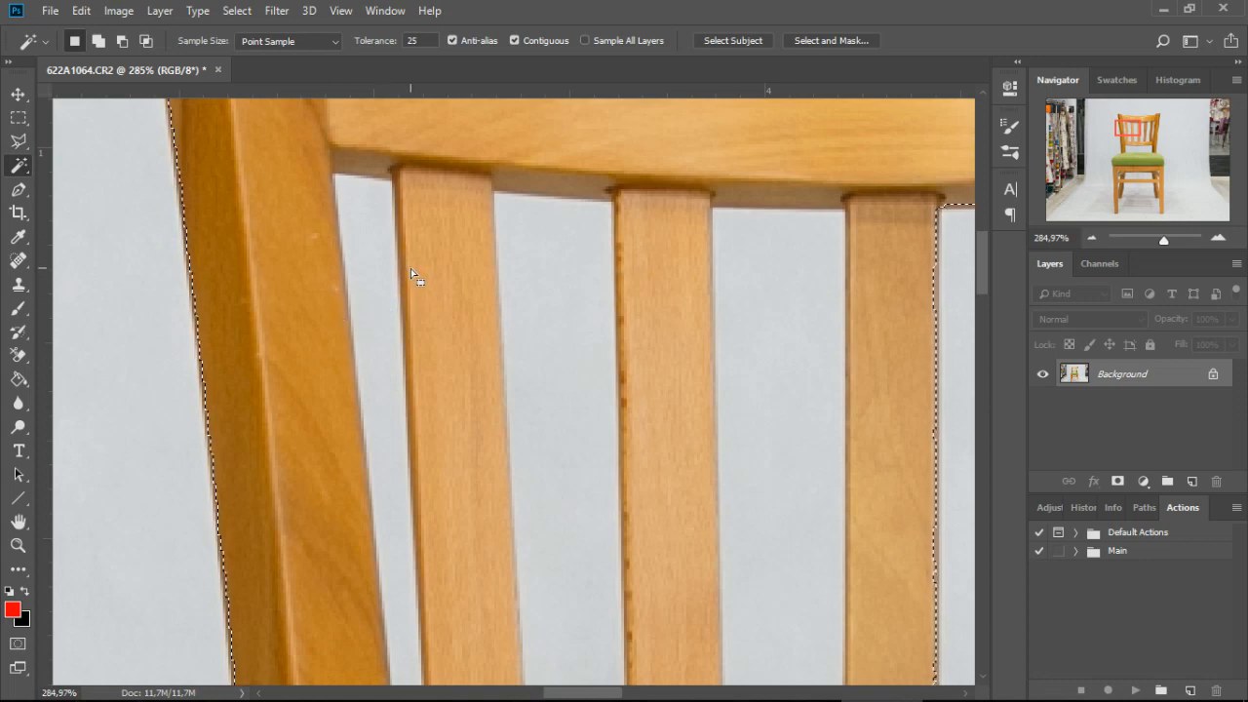
pyautogui.press('alt')
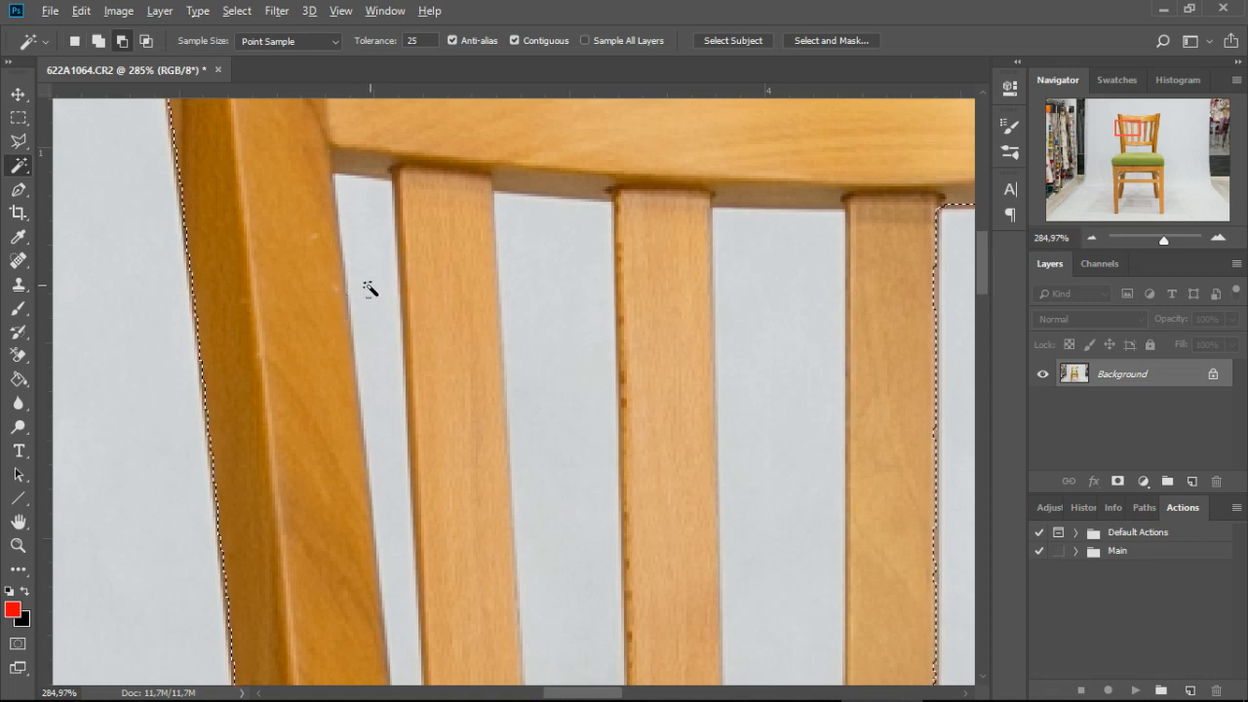
pyautogui.keyDown('alt'); pyautogui.click(370, 314); pyautogui.keyUp('alt')
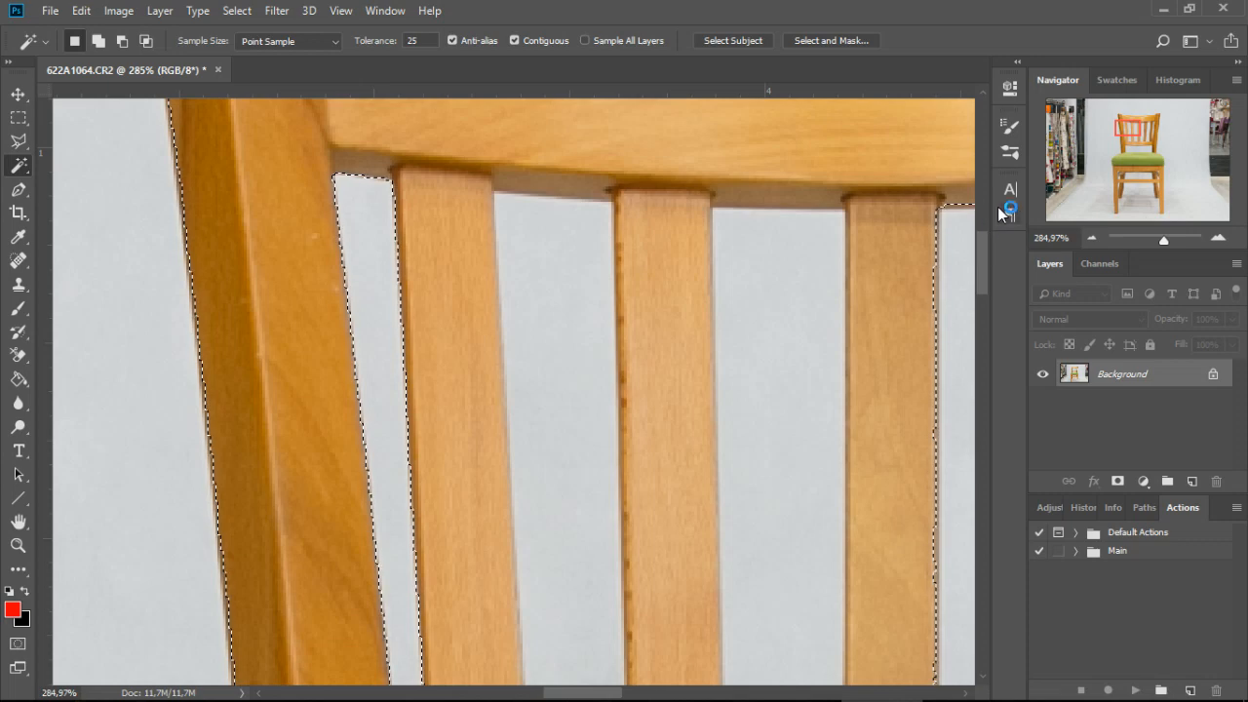
# Subtract the two background gaps between the first, second and middle slats from the selection.
pyautogui.moveTo(984, 256); pyautogui.dragTo(988, 271)
pyautogui.press('alt')
pyautogui.keyDown('alt'); pyautogui.click(542, 296); pyautogui.keyUp('alt')
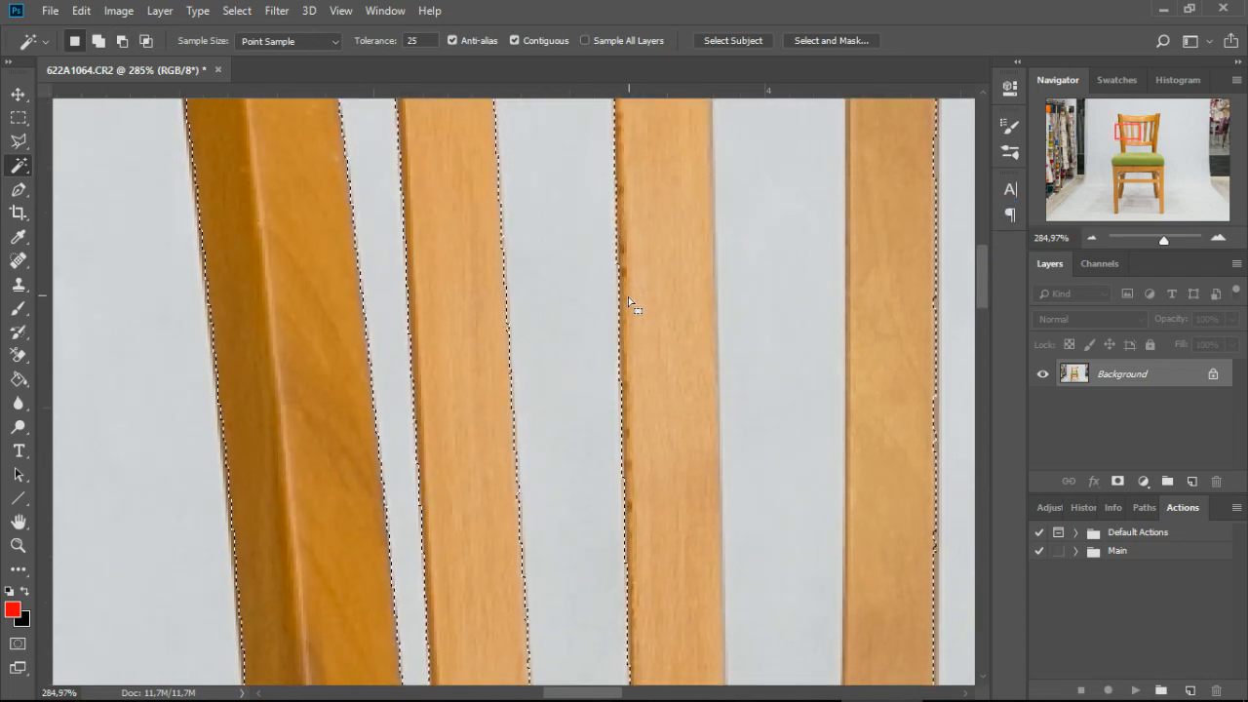
pyautogui.scroll(-1, 585, 332)
pyautogui.scroll(-1, 585, 331)
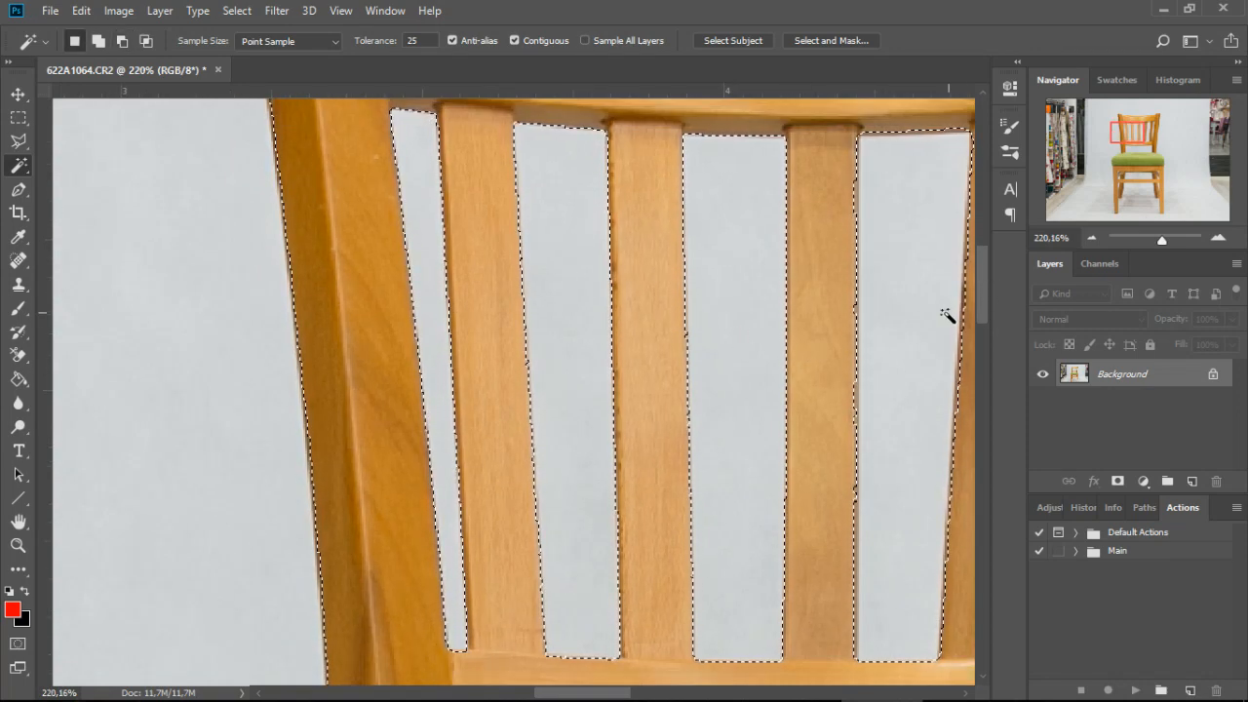
# Restore the gap just right of the middle slat to the selection and subtract it again with the Magic Wand.
pyautogui.press('shift')
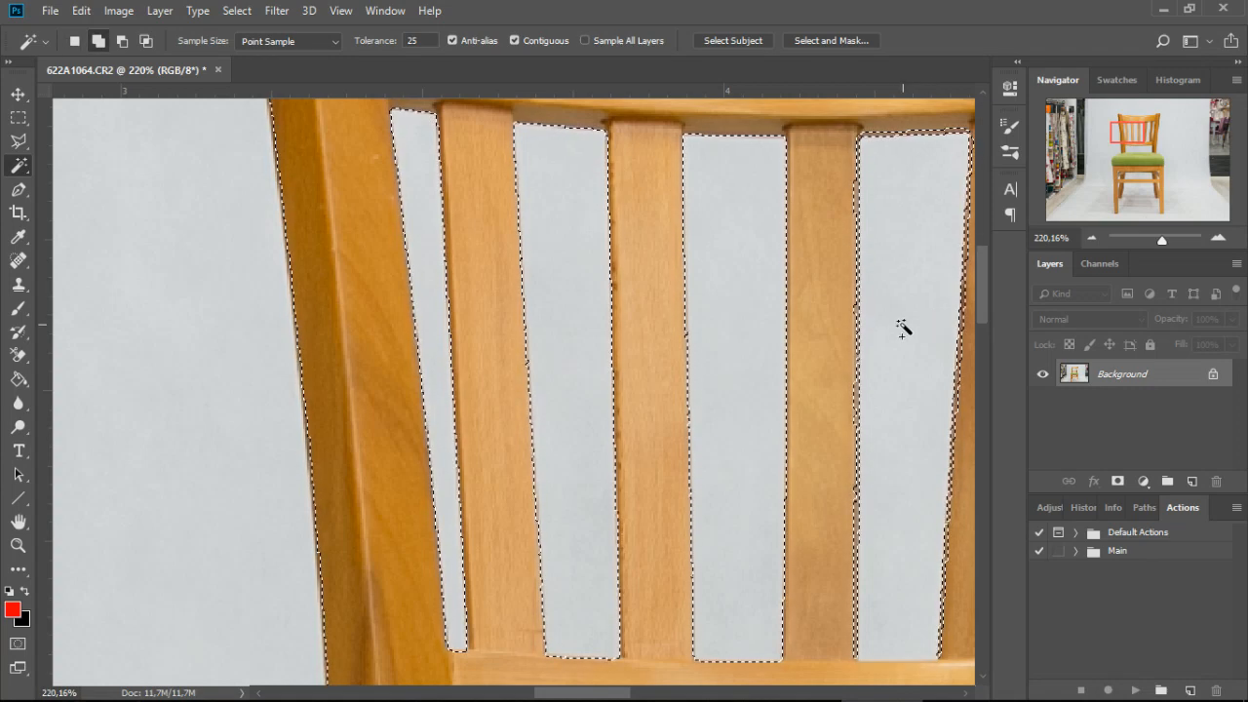
pyautogui.hotkey('ctrl', 'alt', 'z')
pyautogui.hotkey('ctrl', 'alt', 'z')
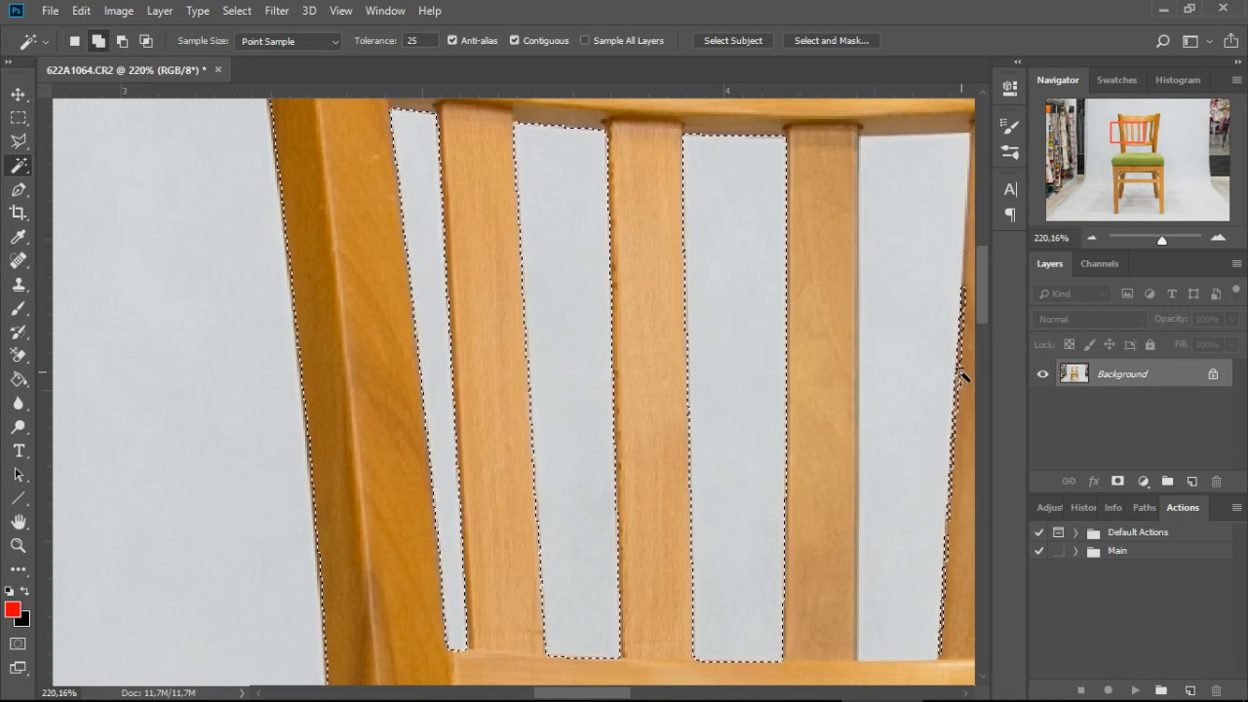
pyautogui.hotkey('ctrl', 'alt', 'z')
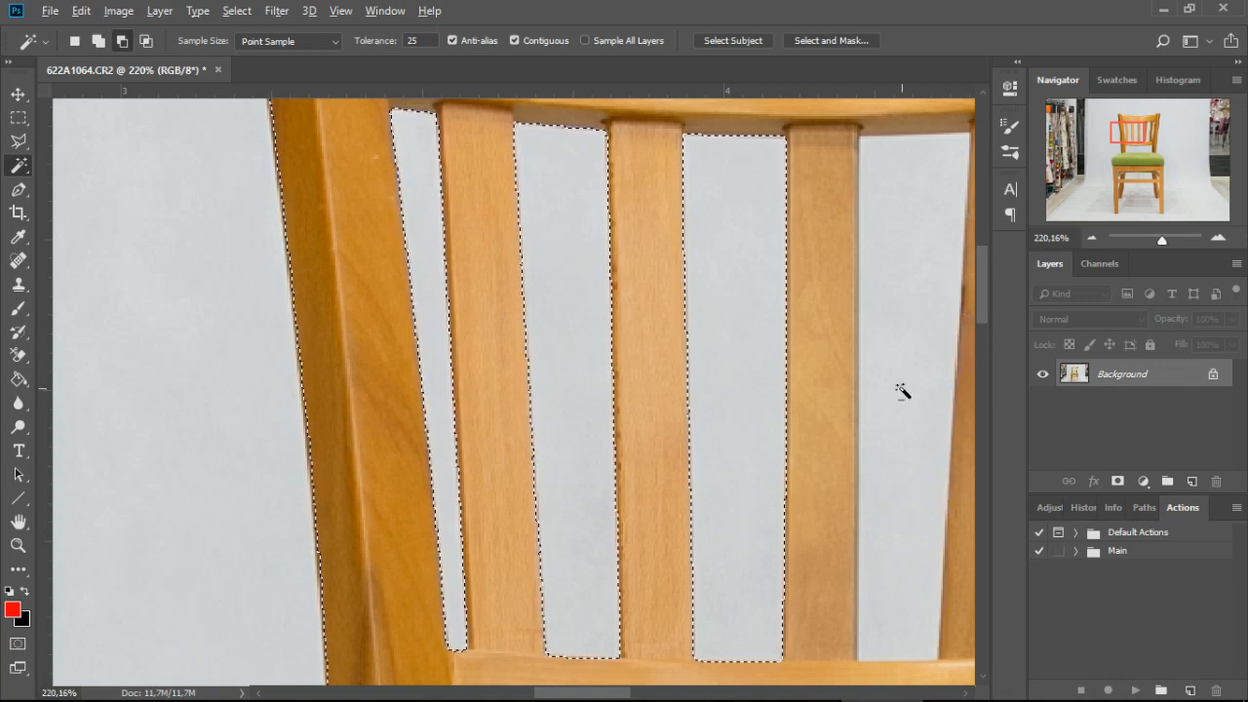
pyautogui.keyDown('shift'); pyautogui.click(891, 436); pyautogui.keyUp('shift')
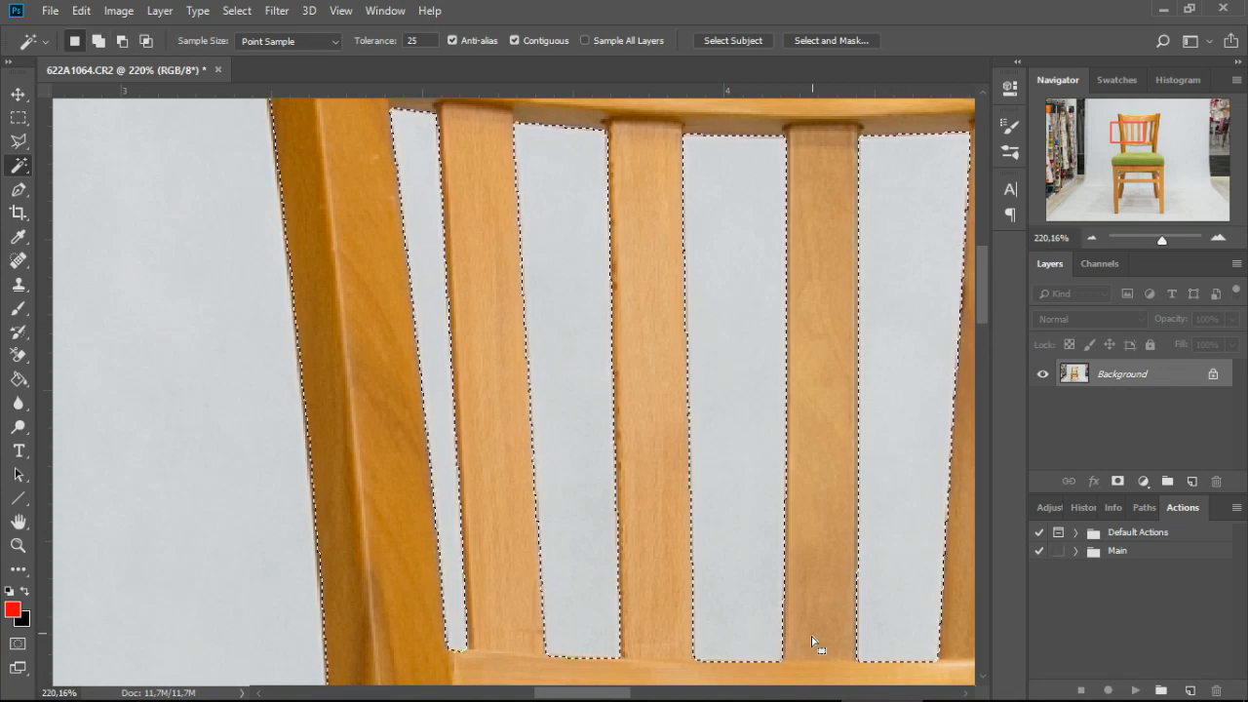
# Subtract the two rightmost slat gaps and the opening between the backrest's lower rail and the seat from the selection.
pyautogui.moveTo(1128, 130); pyautogui.dragTo(1132, 130)
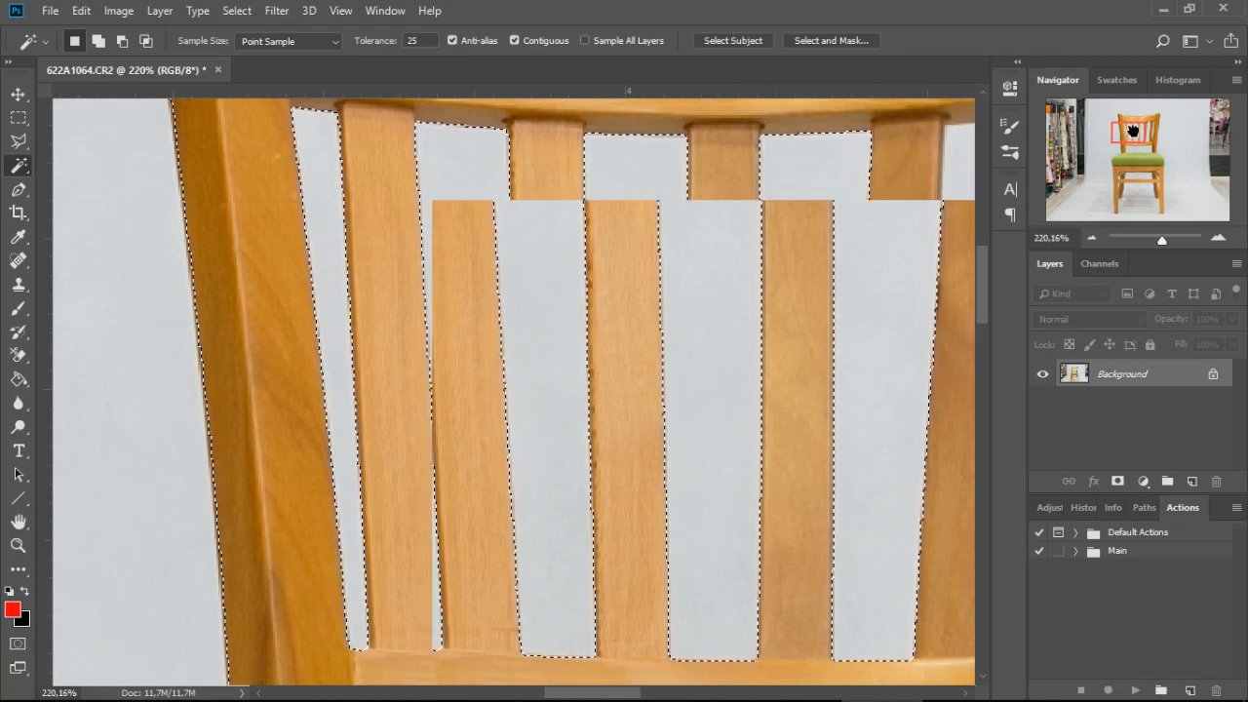
pyautogui.keyDown('shift'); pyautogui.click(862, 348); pyautogui.keyUp('shift')
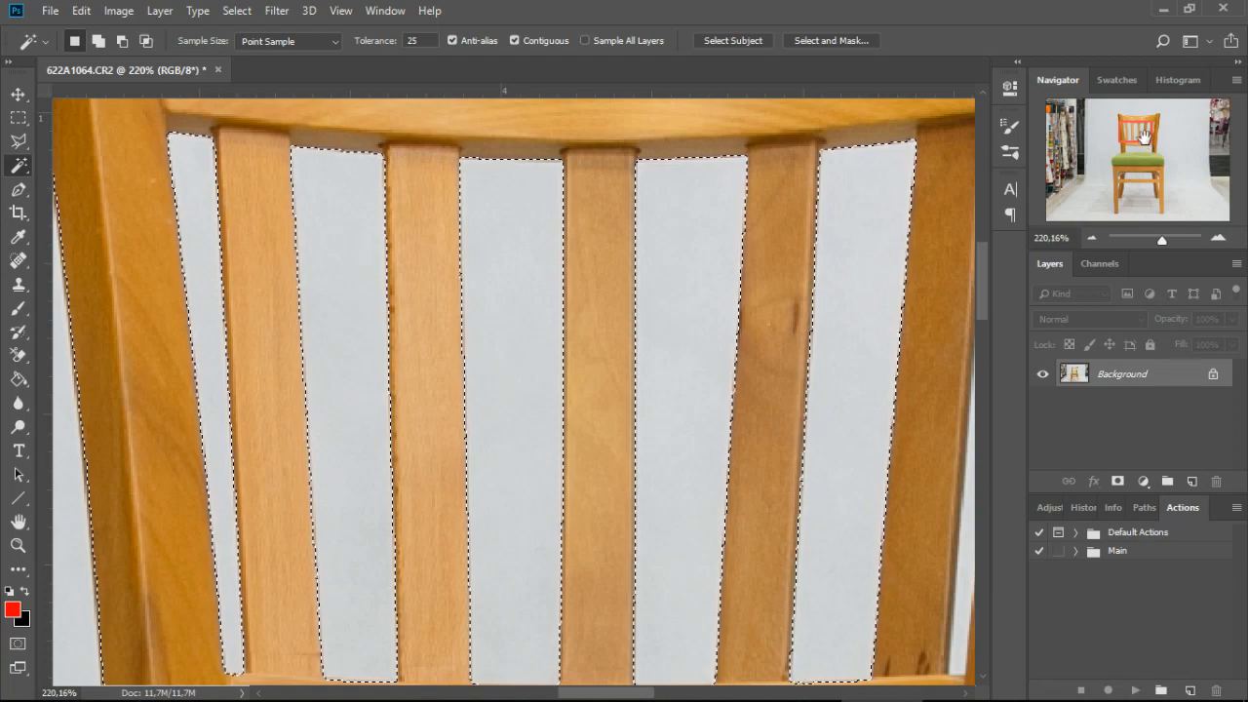
pyautogui.moveTo(1141, 136); pyautogui.dragTo(1146, 137)
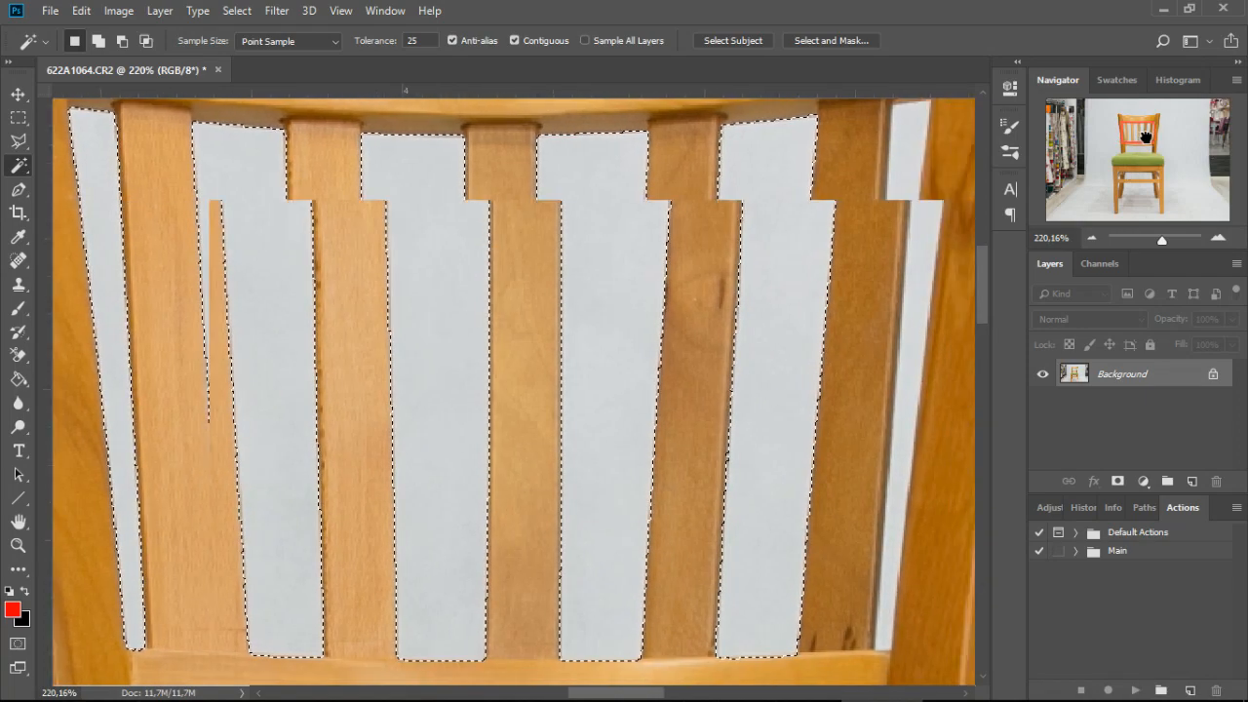
pyautogui.keyDown('shift'); pyautogui.click(891, 246); pyautogui.keyUp('shift')
pyautogui.moveTo(1137, 138); pyautogui.dragTo(1136, 149)
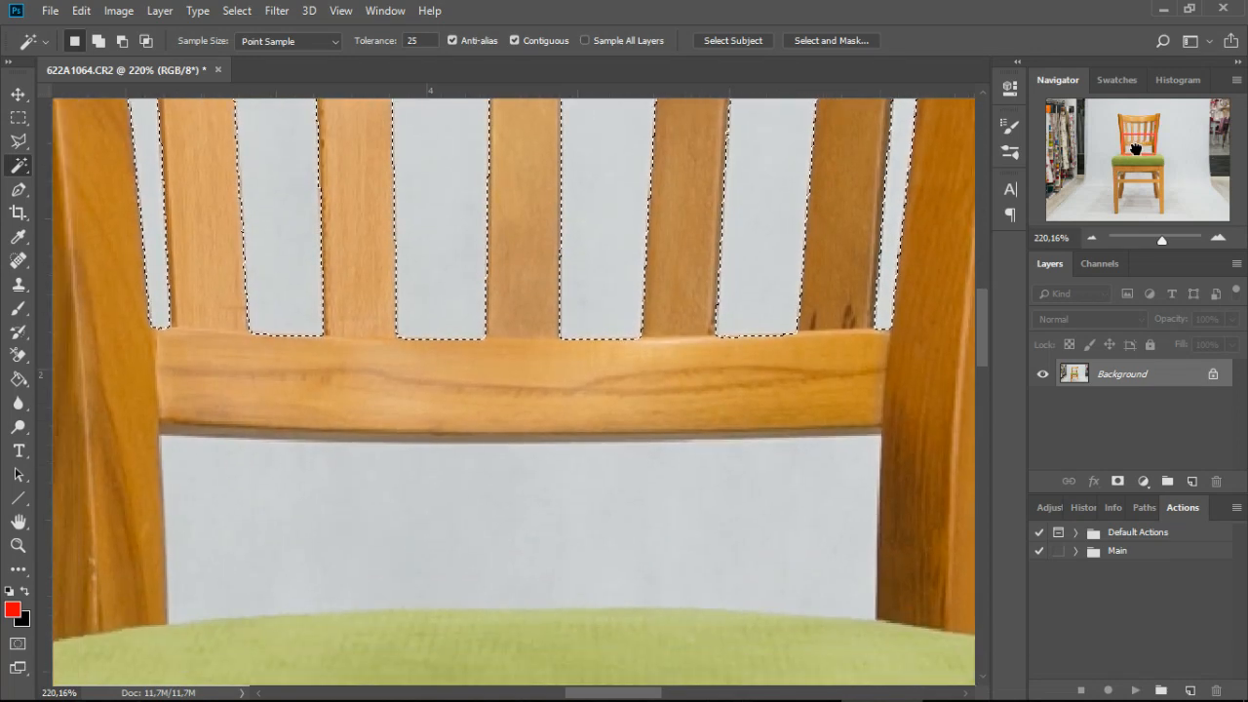
pyautogui.keyDown('shift'); pyautogui.click(566, 518); pyautogui.keyUp('shift')
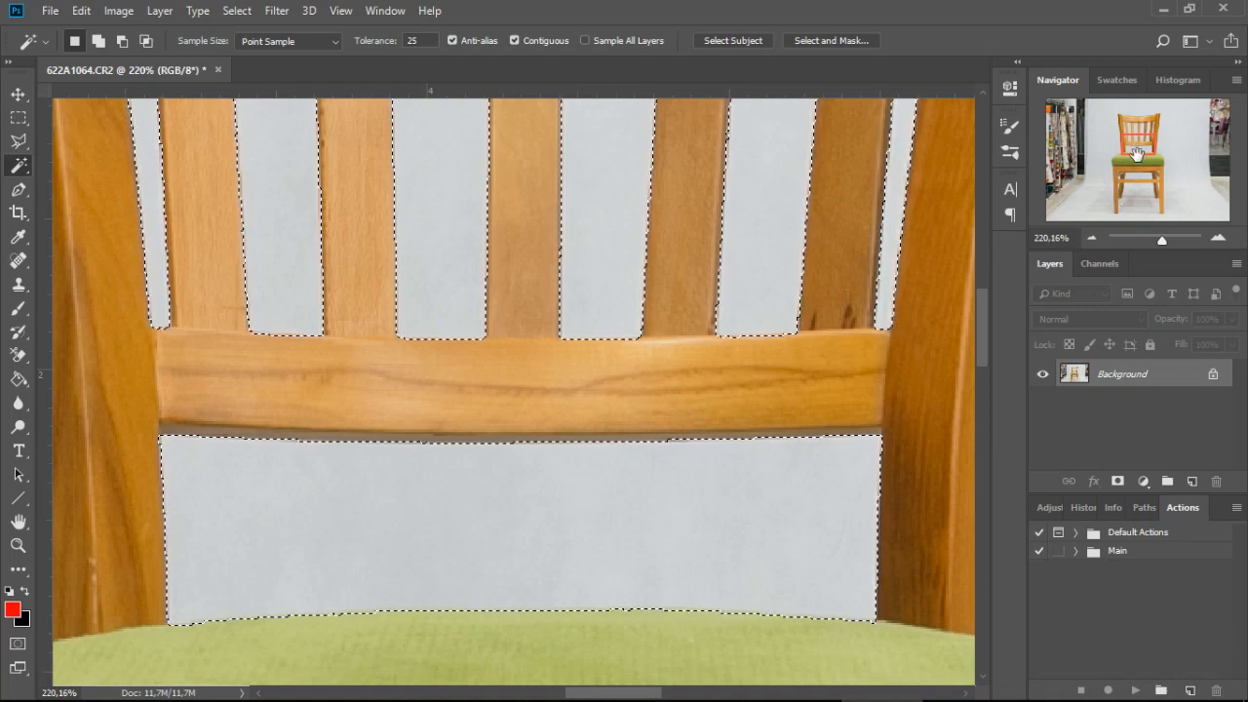
# Subtract the small gaps around the left under-seat brace and the large opening above the front stretcher.
pyautogui.moveTo(1137, 149); pyautogui.dragTo(1126, 176)
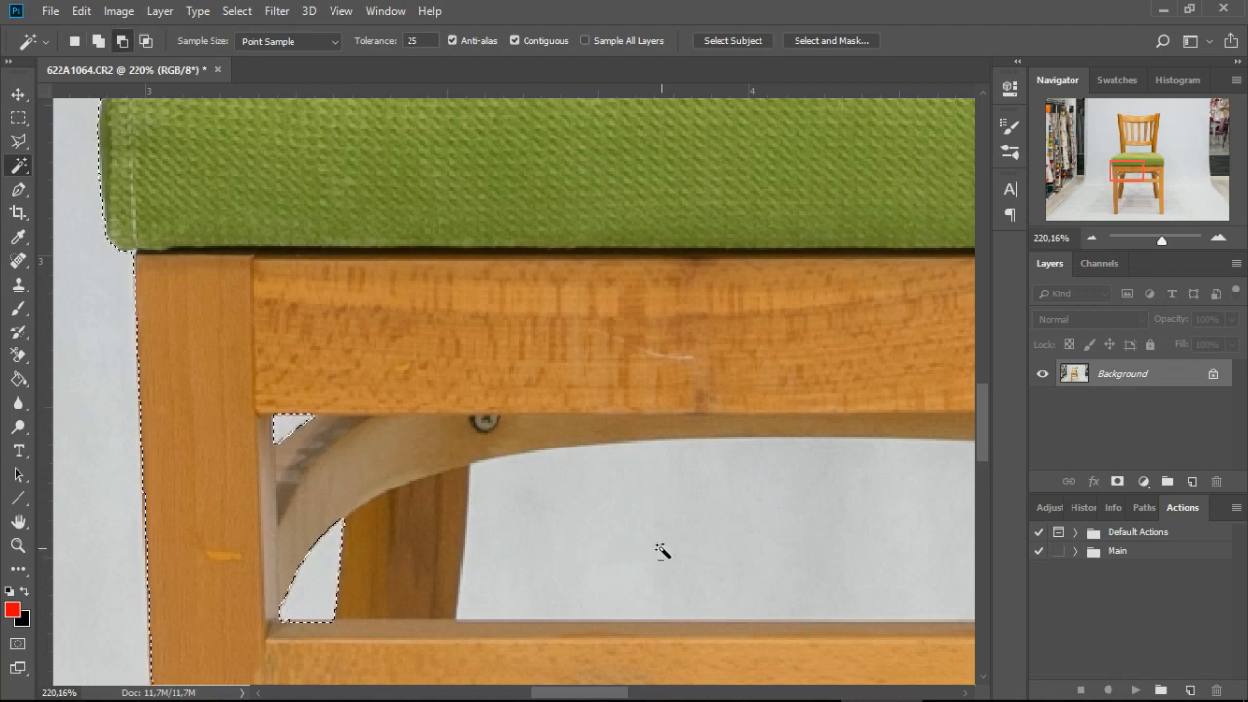
pyautogui.moveTo(1124, 176); pyautogui.dragTo(1138, 184)
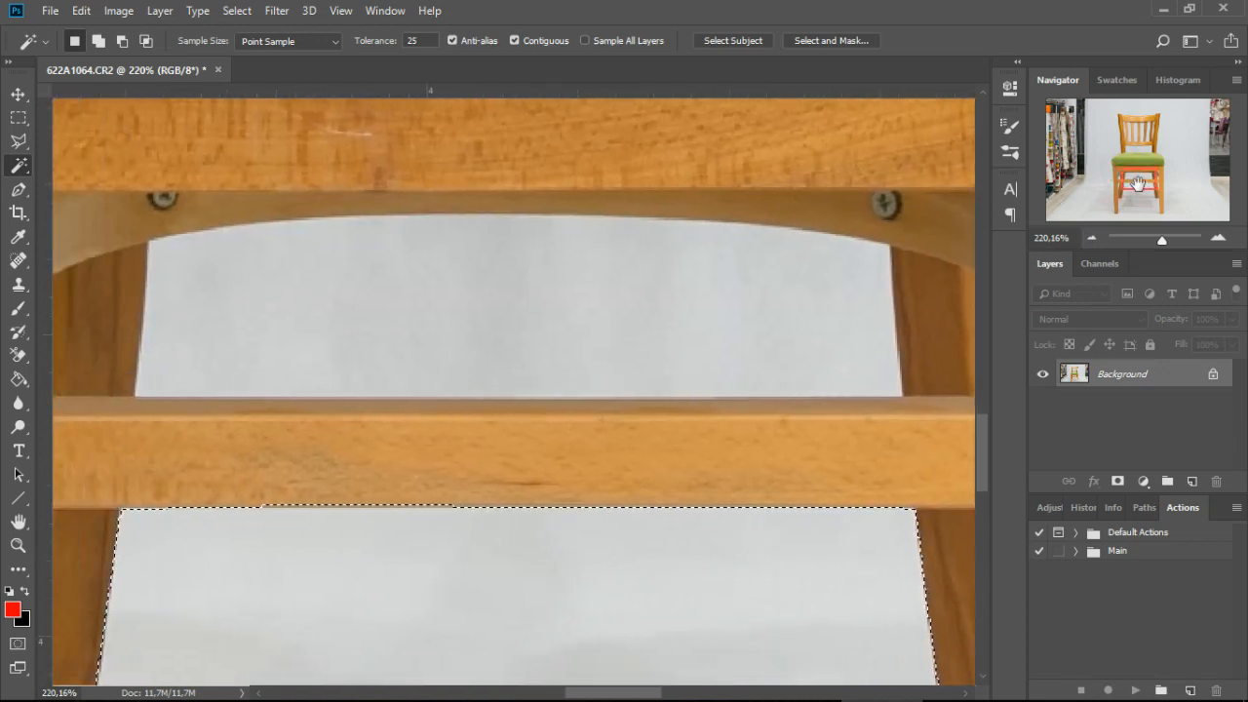
pyautogui.keyDown('shift'); pyautogui.click(478, 346); pyautogui.keyUp('shift')
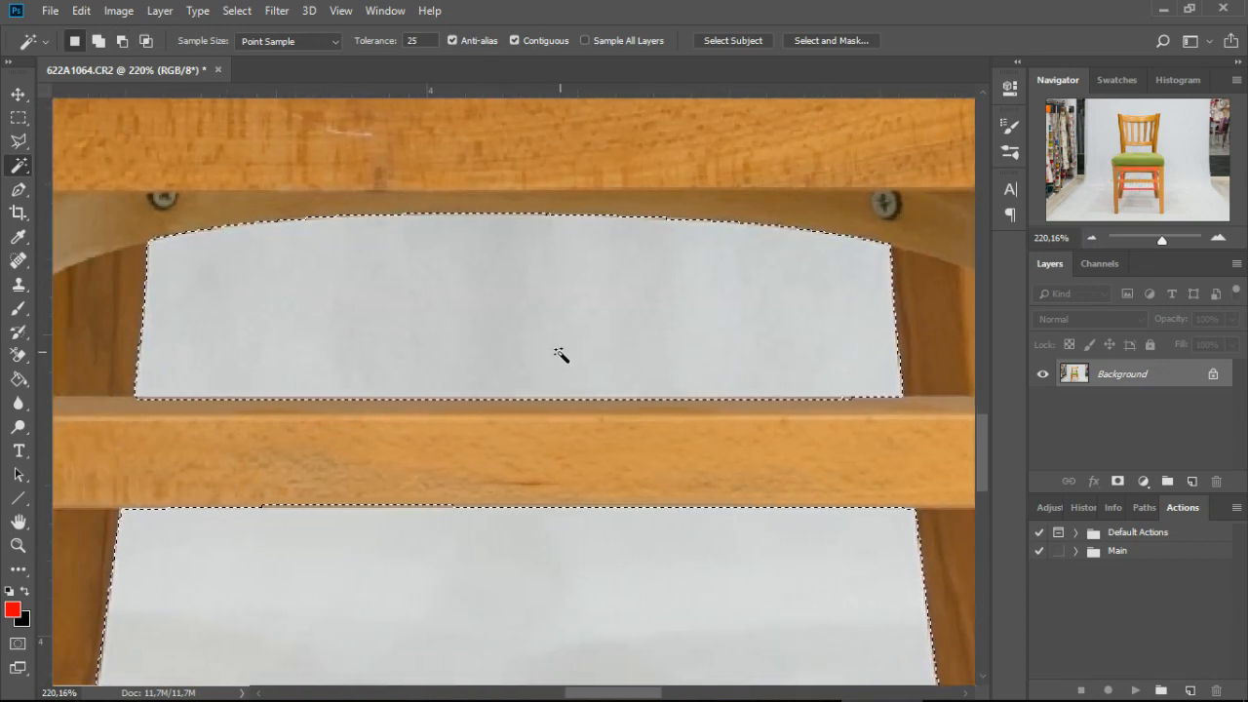
# Subtract the two small background gaps around the curved brace beside the right front leg.
pyautogui.moveTo(621, 693); pyautogui.dragTo(653, 694)
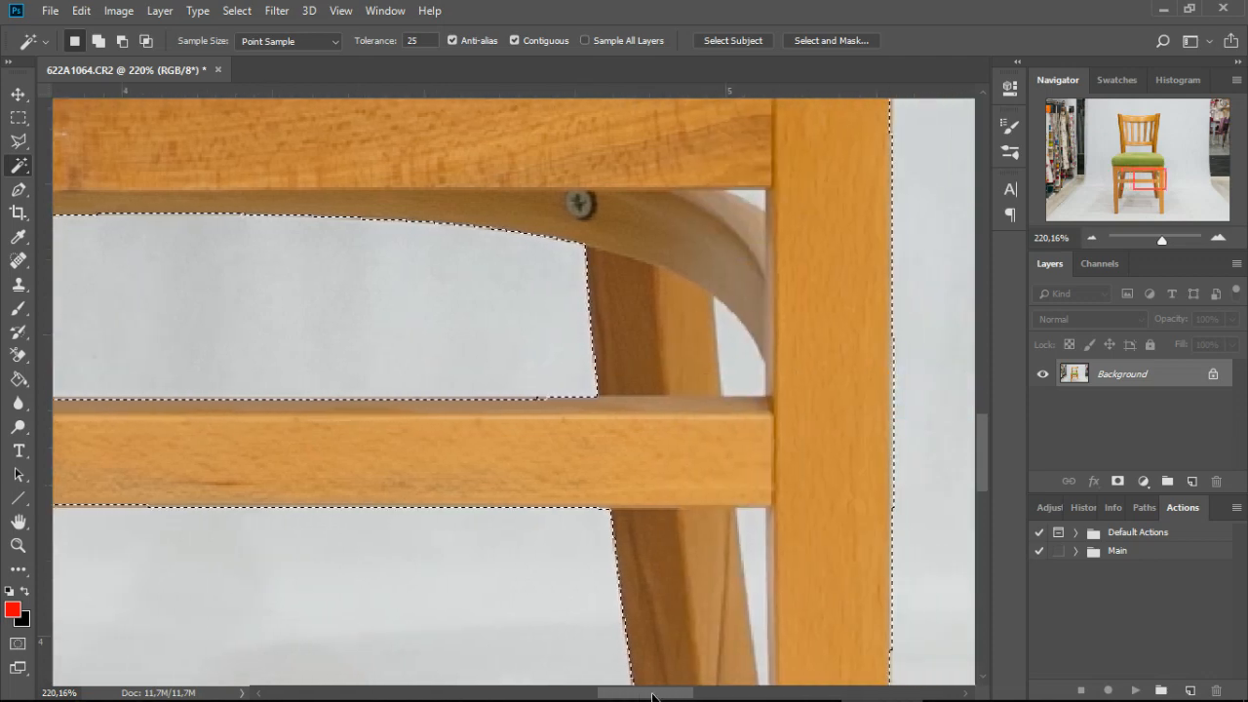
pyautogui.keyDown('shift'); pyautogui.click(741, 362); pyautogui.keyUp('shift')
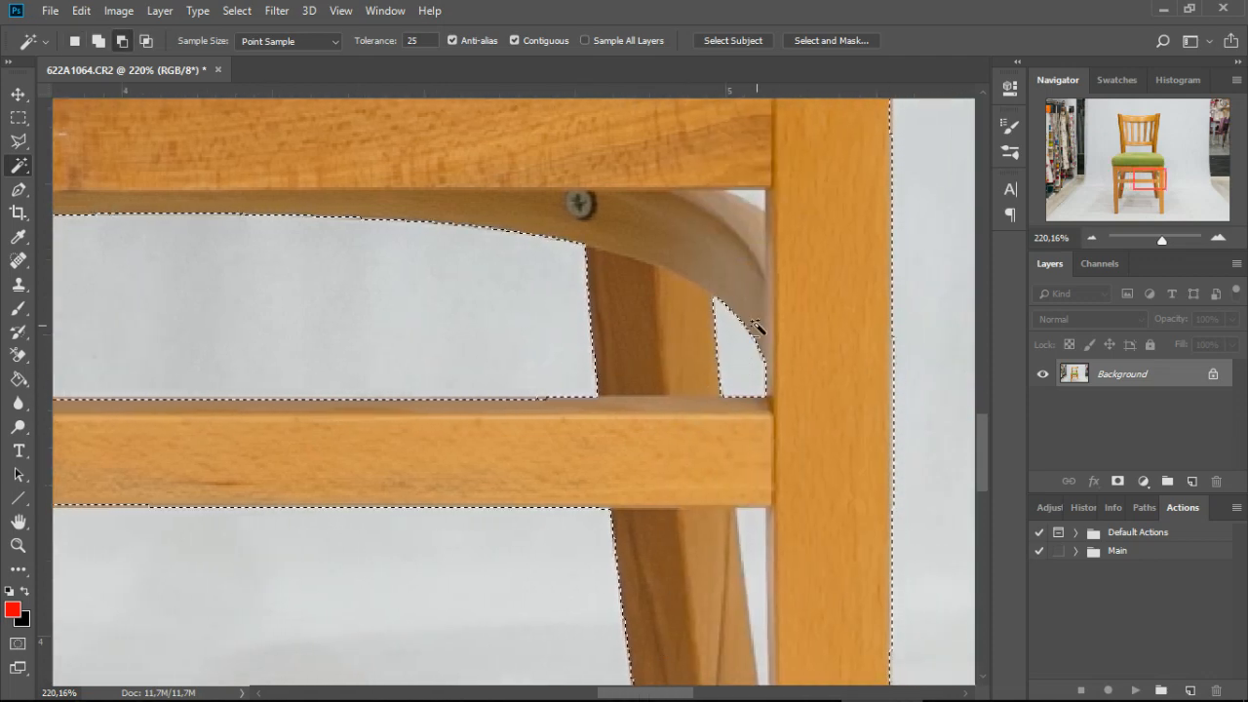
pyautogui.keyDown('shift'); pyautogui.click(761, 201); pyautogui.keyUp('shift')
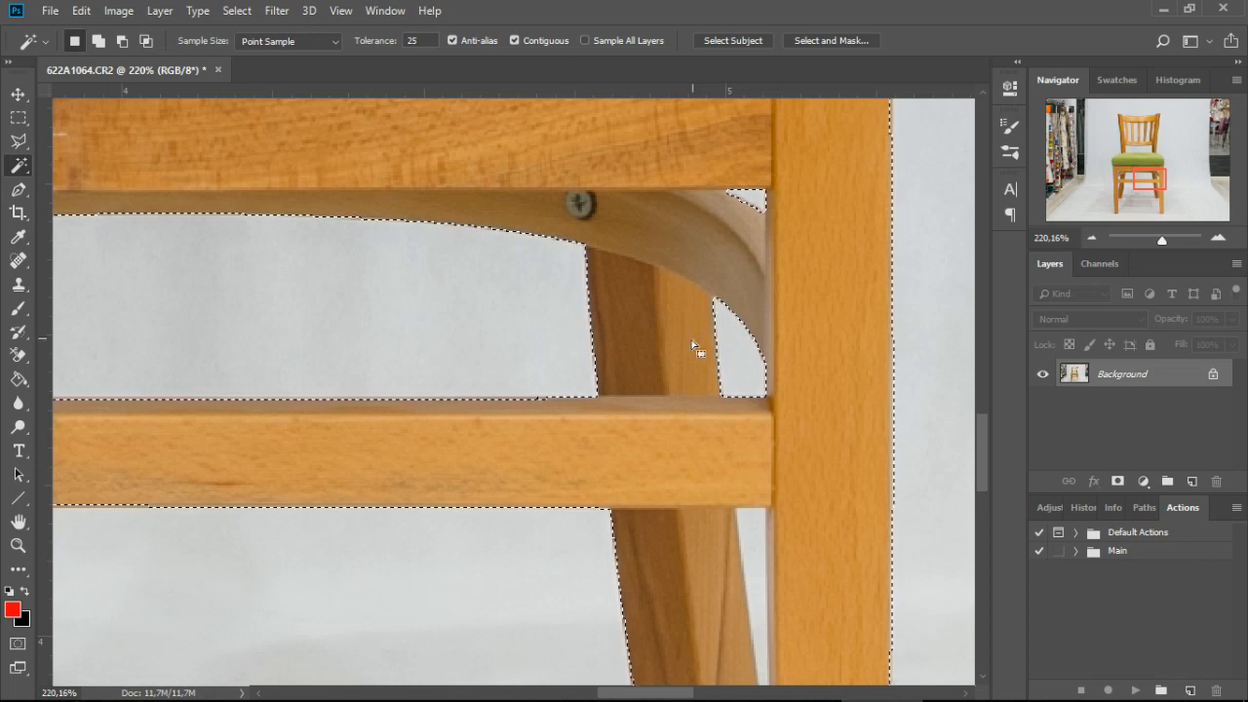
# Check the whole chair selection in Quick Mask mode and return to the normal selection view.
pyautogui.hotkey('ctrl', '0')
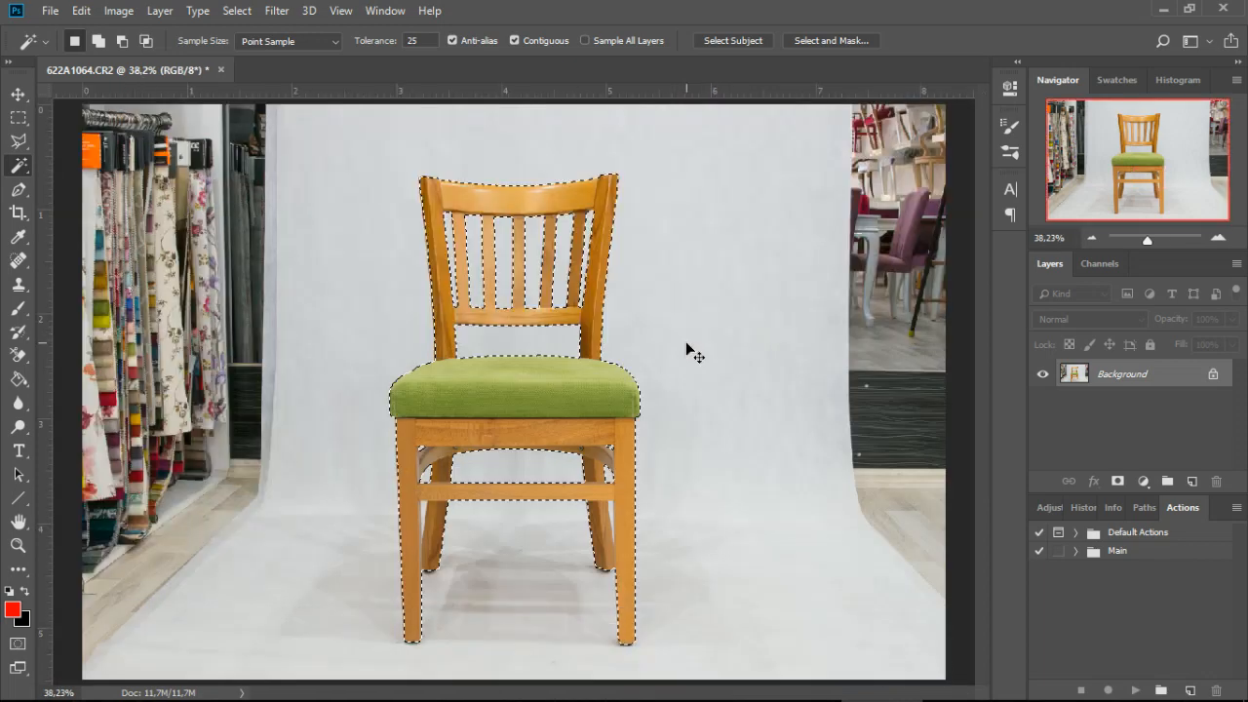
pyautogui.press('q')
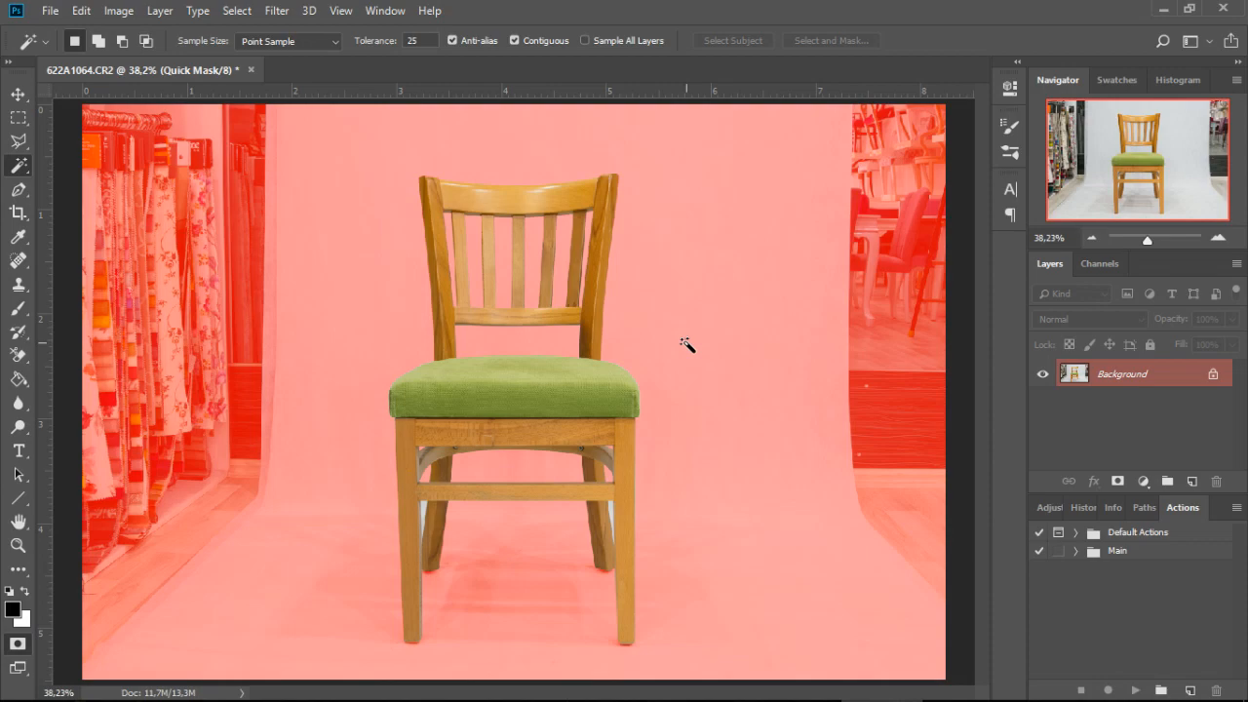
pyautogui.press('q')
# Subtract the narrow gaps between the front and rear legs below the stretcher, and show the whole selection in Quick Mask mode.
pyautogui.scroll(1, 434, 520)
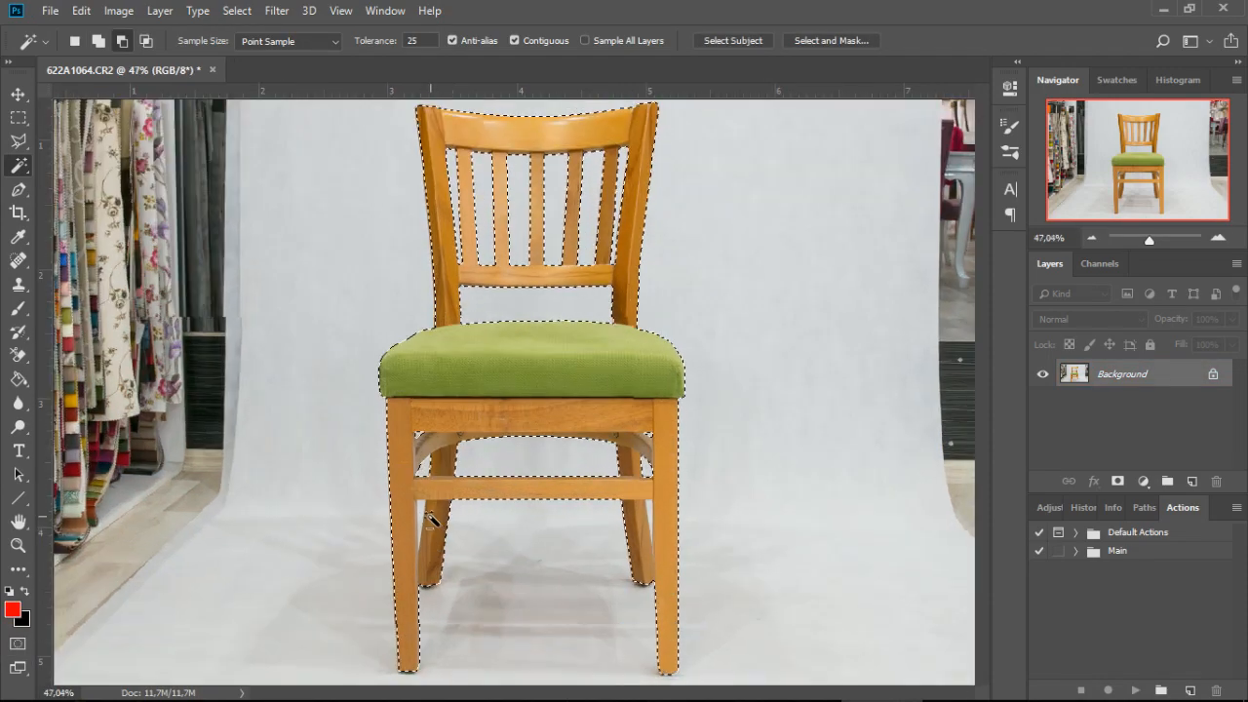
pyautogui.scroll(4, 432, 519)
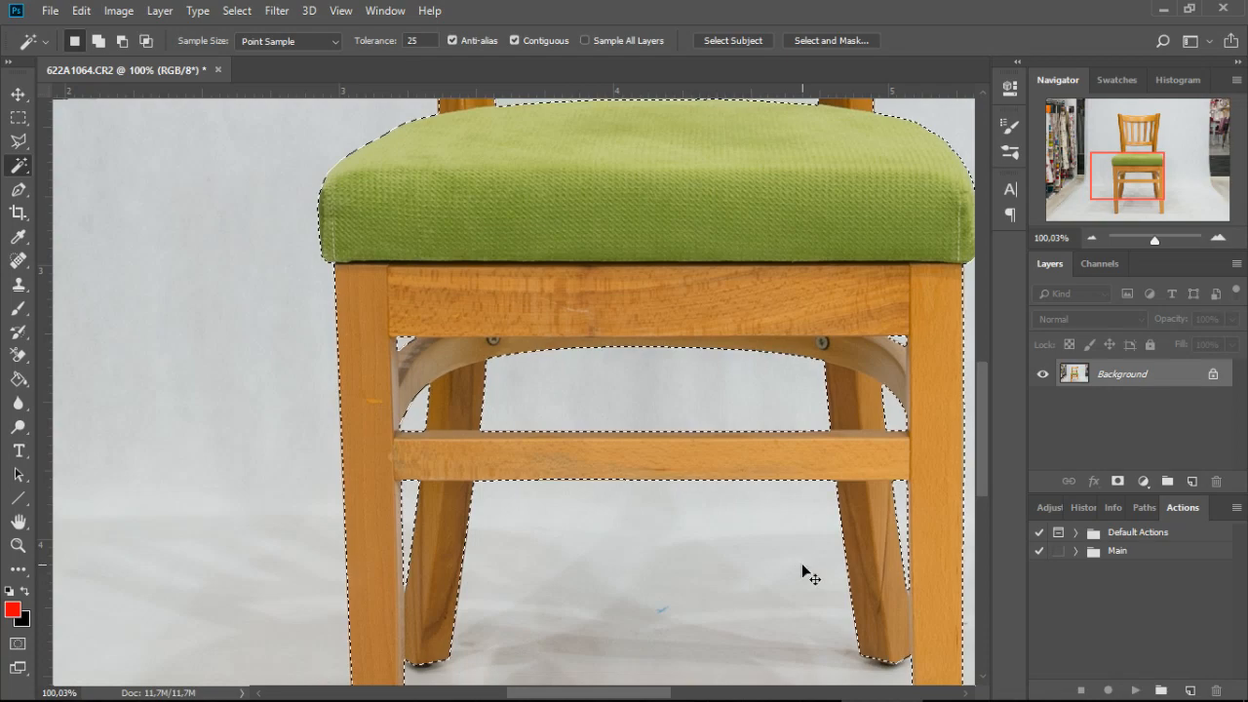
pyautogui.hotkey('ctrl', '0')
pyautogui.press('q')
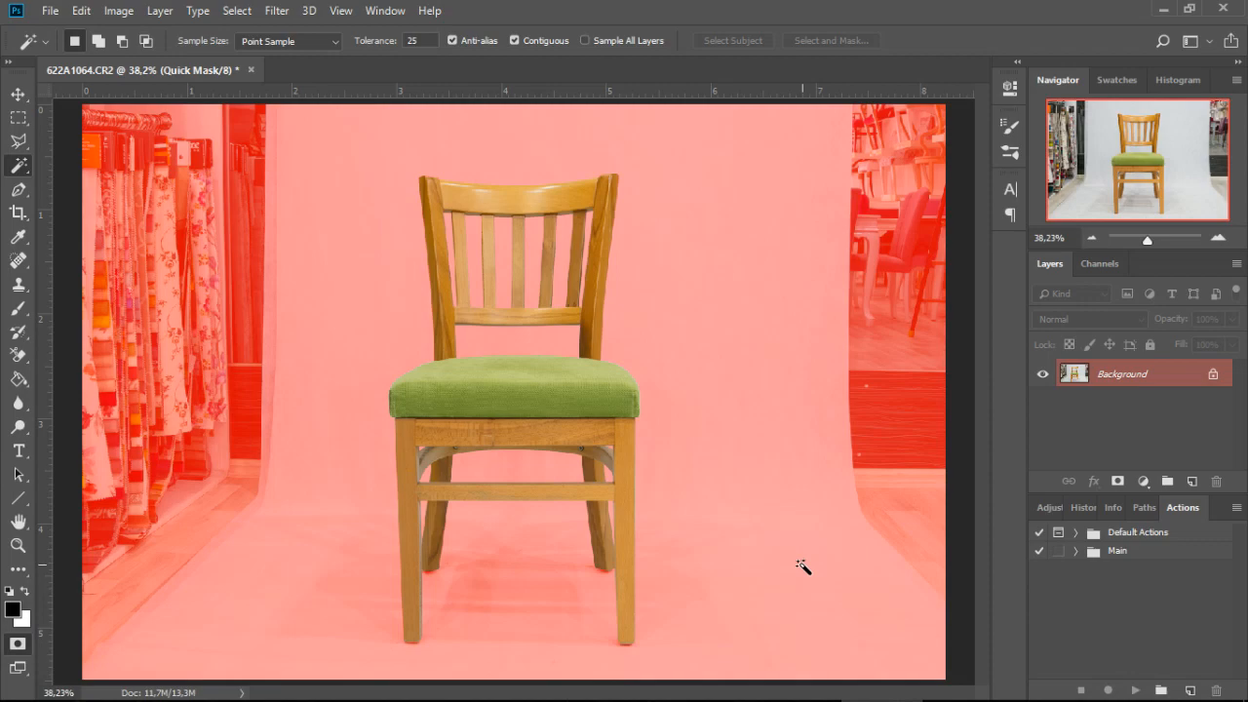
# Return to the normal selection view and subtract the remaining tip of the gap between the right front and rear legs with the Polygonal Lasso.
pyautogui.press('q')
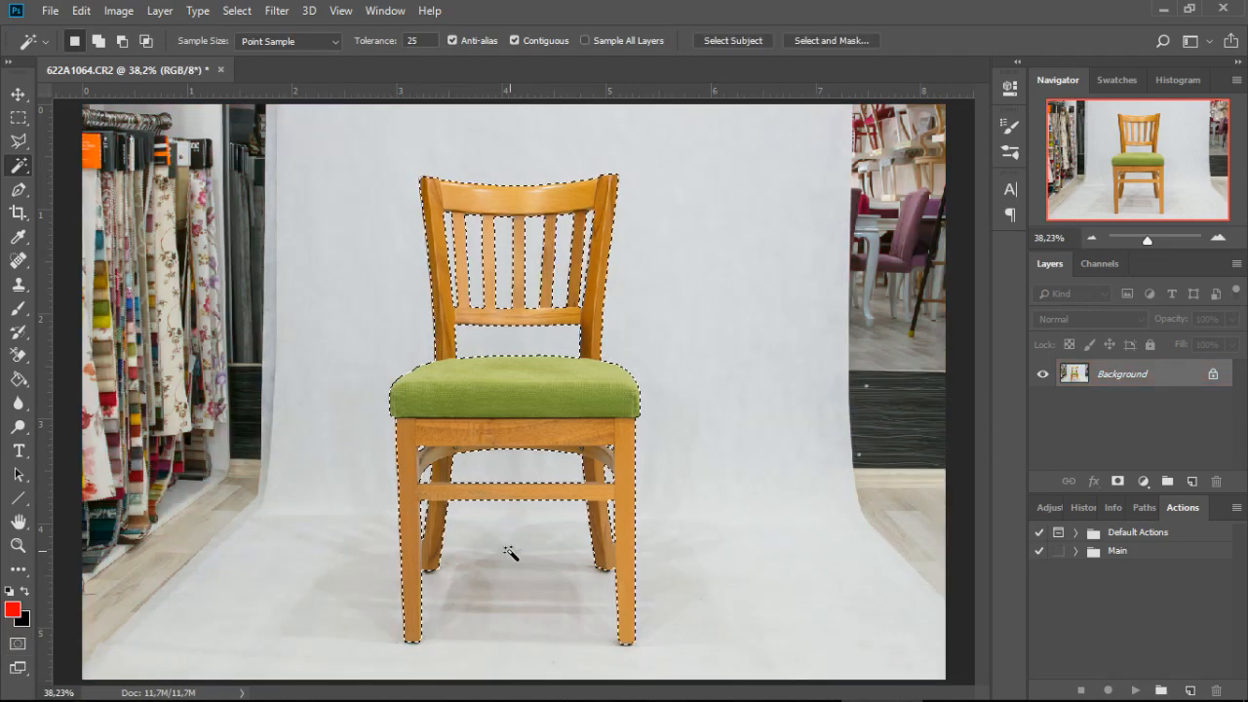
pyautogui.scroll(5, 509, 552)
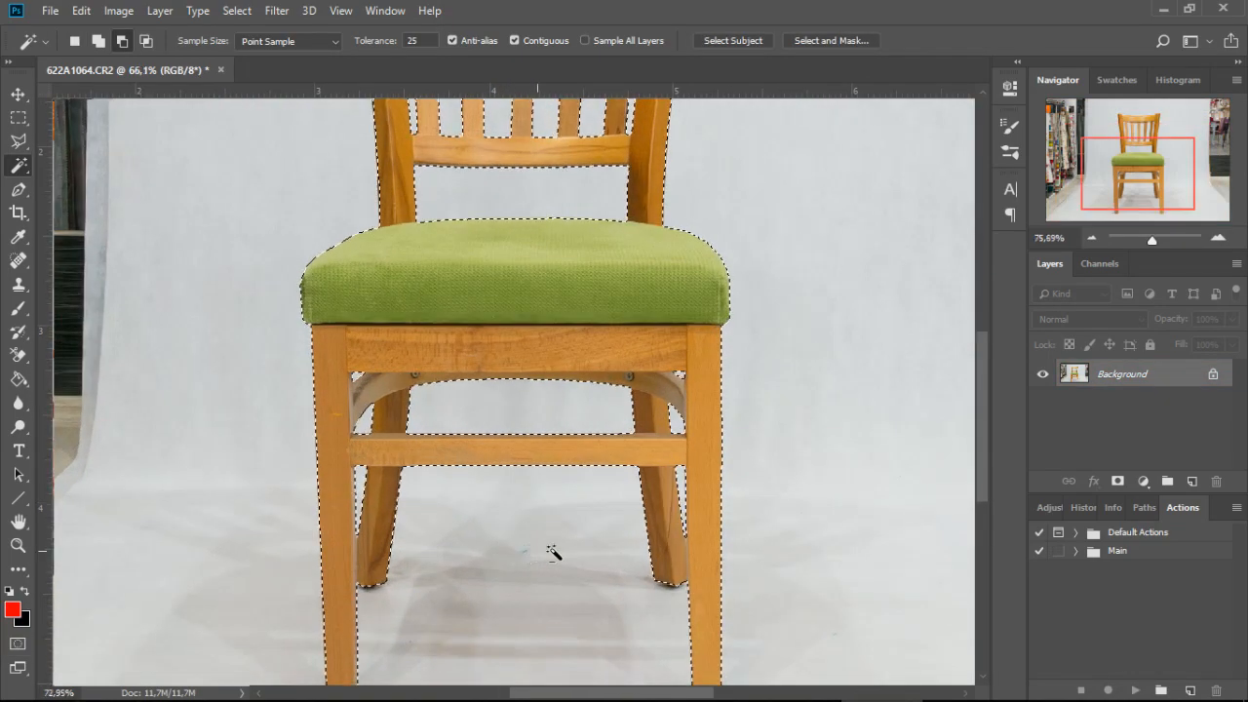
pyautogui.scroll(5, 527, 553)
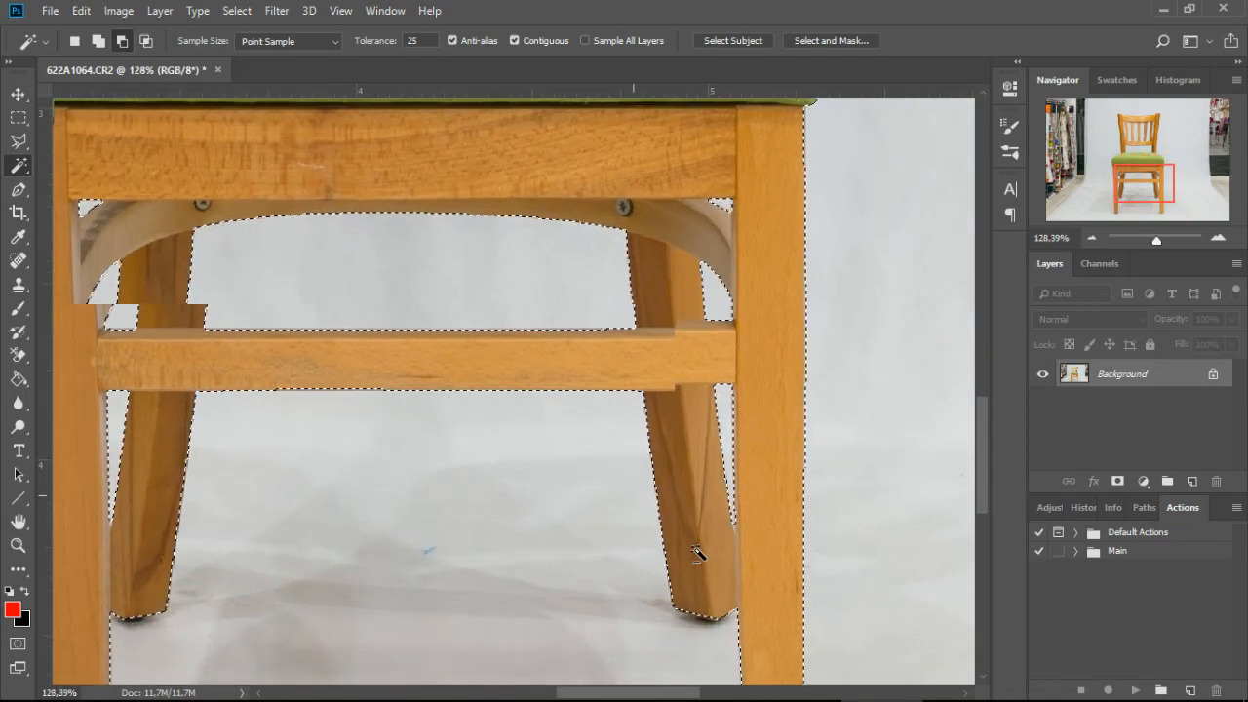
pyautogui.scroll(4, 697, 553)
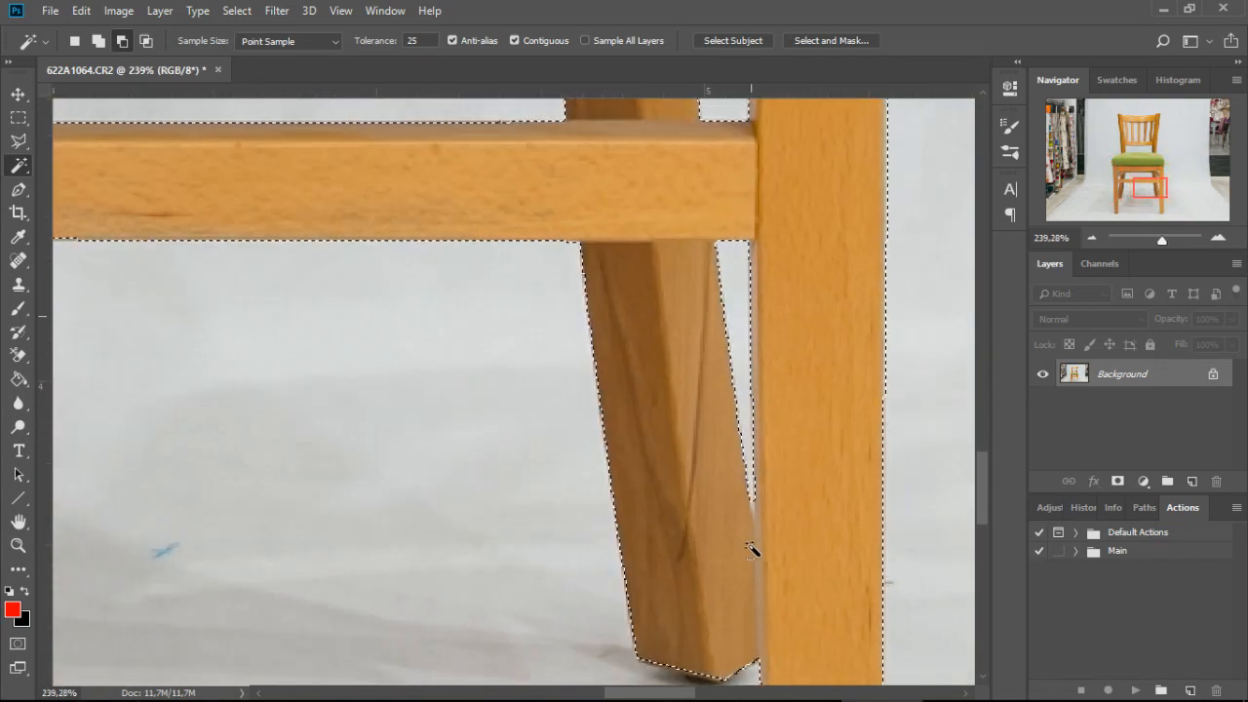
pyautogui.press('l')
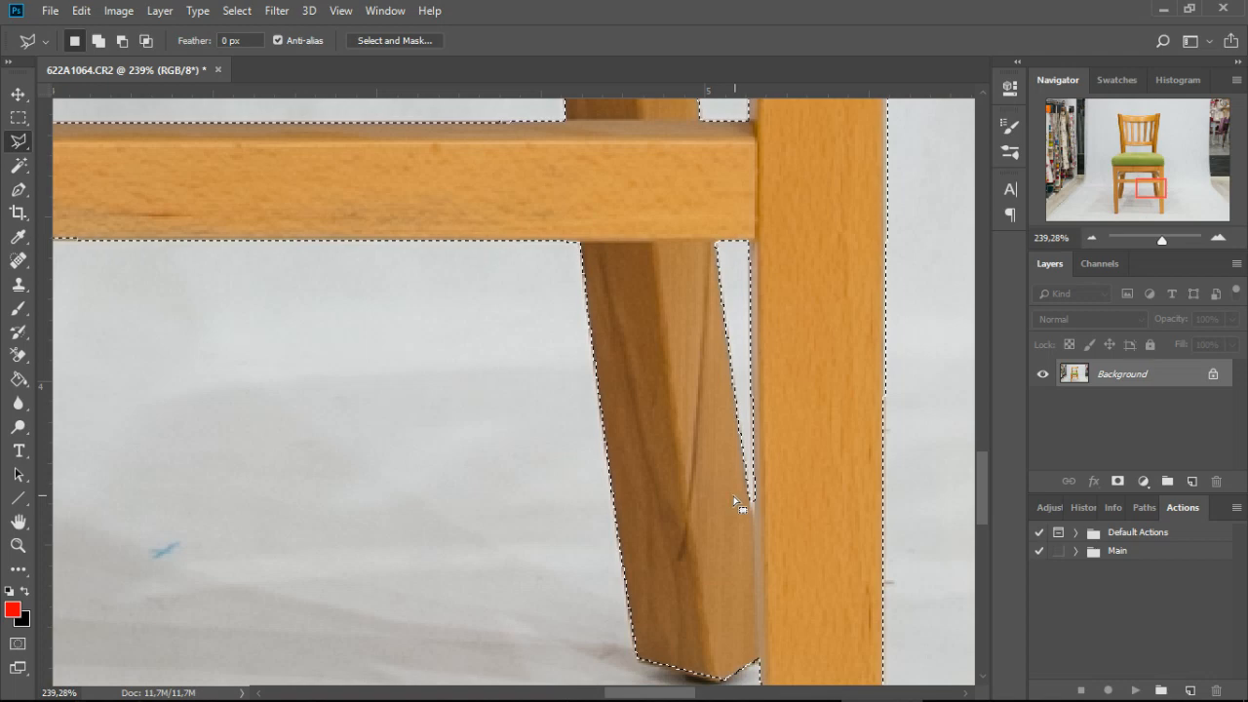
pyautogui.press('alt')
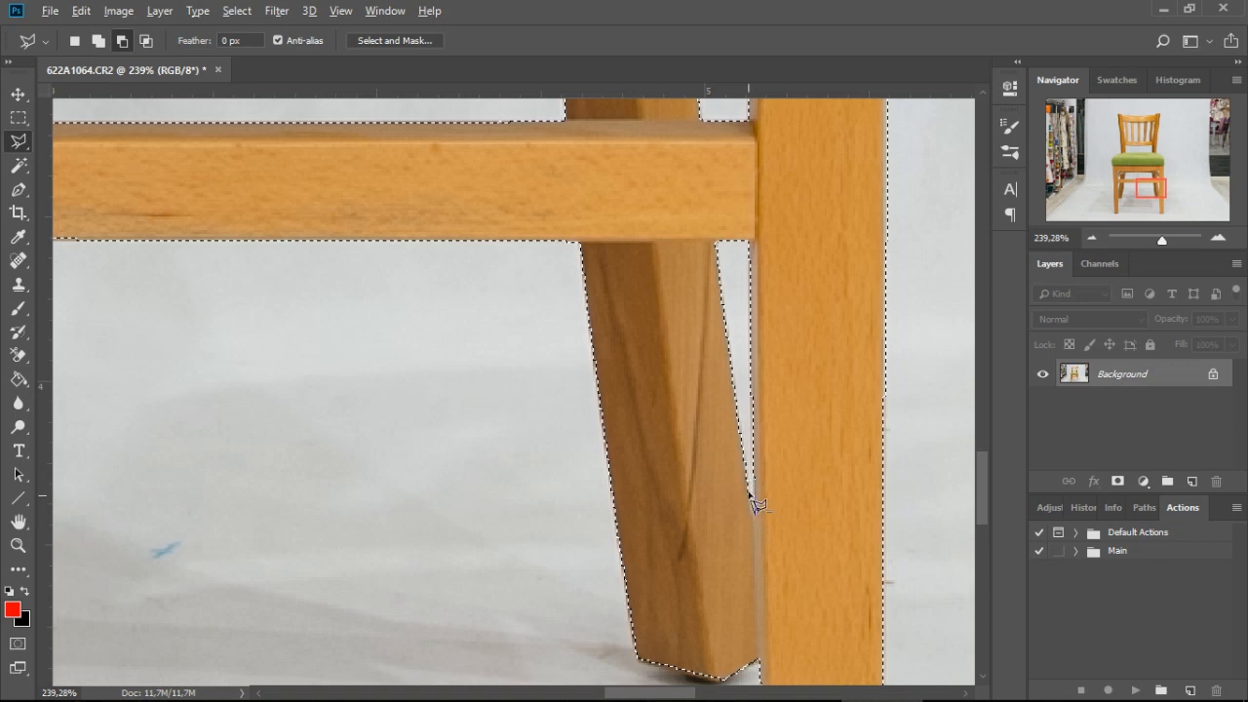
pyautogui.click(753, 499)
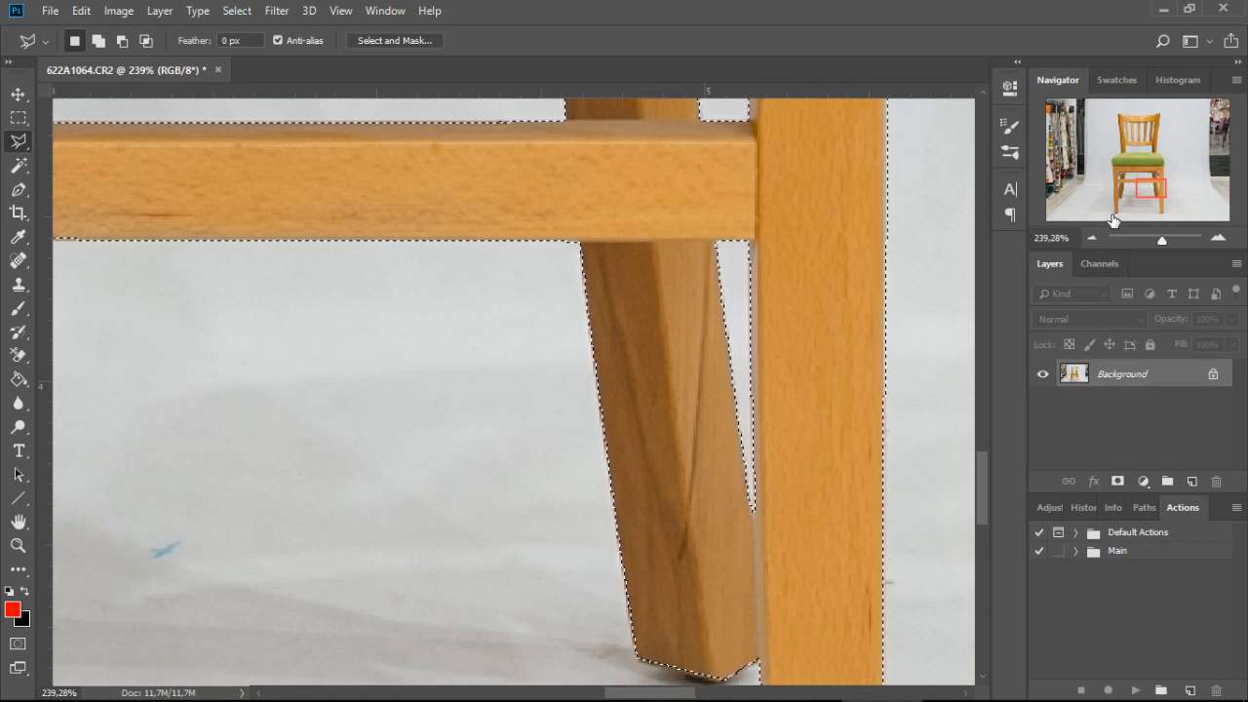
# Subtract the remaining lower tip of the narrow gap between the left front and rear legs.
pyautogui.moveTo(1137, 195); pyautogui.dragTo(1117, 190)
pyautogui.press('alt')
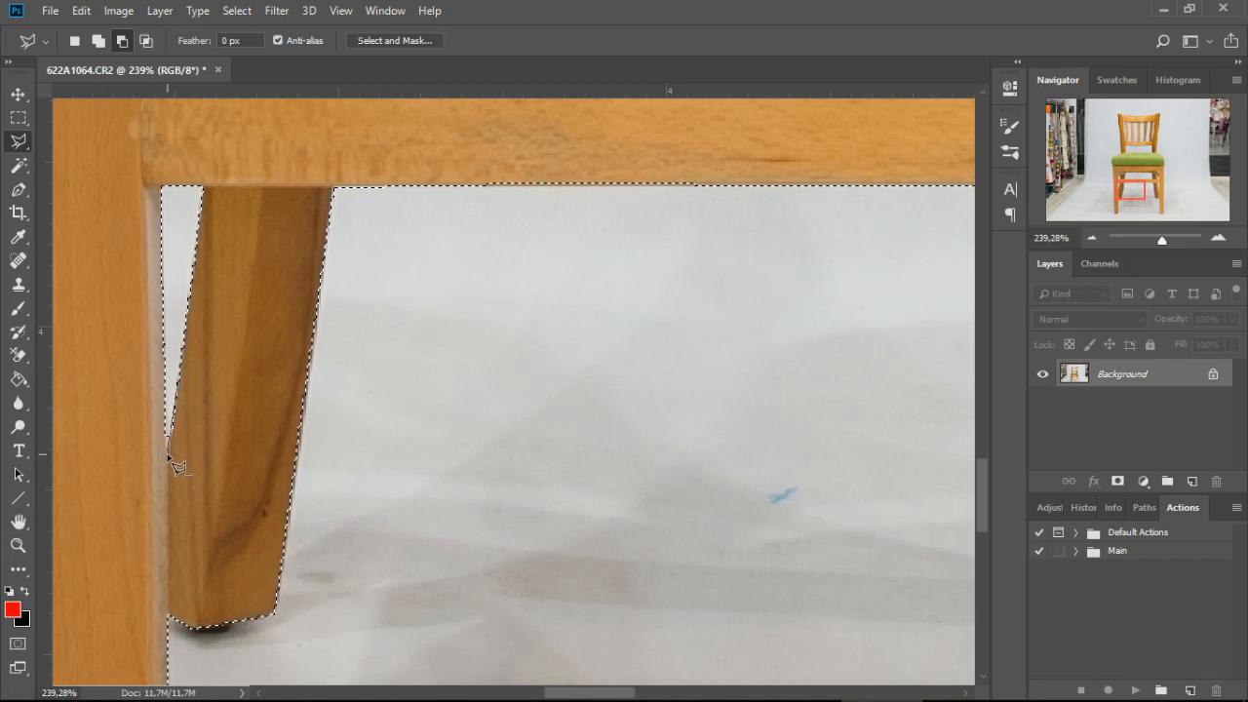
pyautogui.click(174, 369)
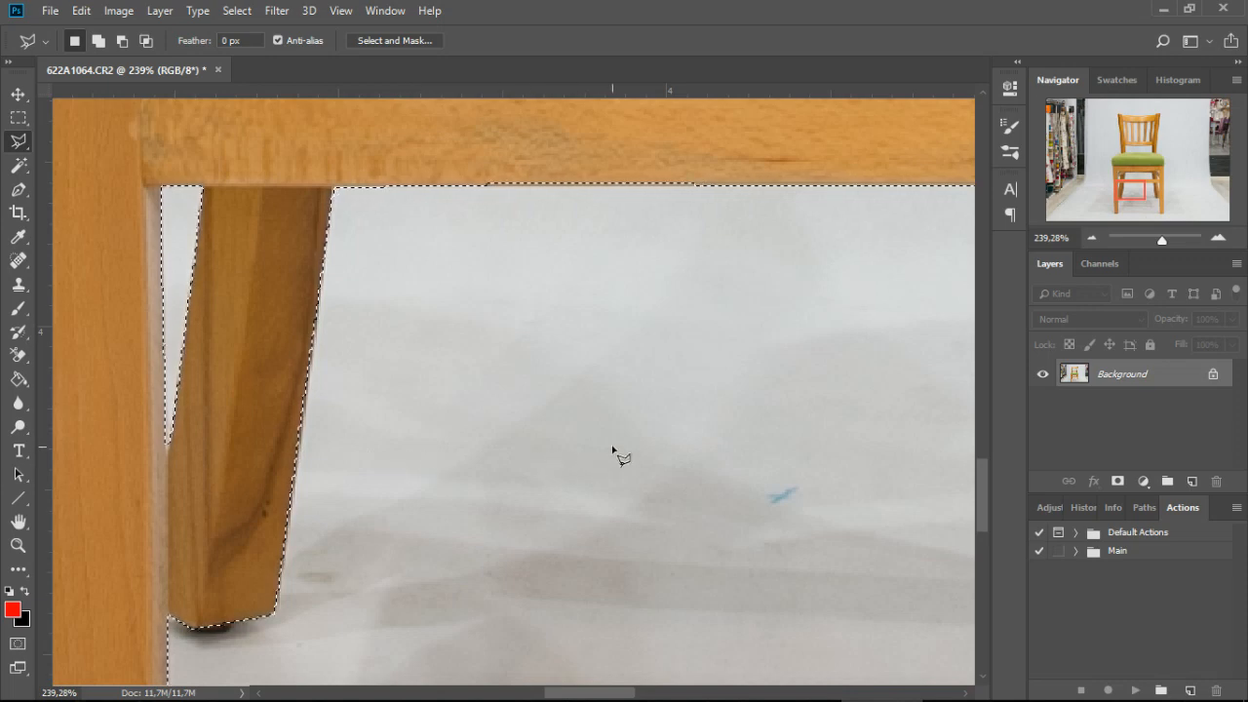
# Retouch the marks on the left front leg, its joint with the stretcher and the front rail under the seat with the Healing Brush.
pyautogui.hotkey('ctrl', '0')
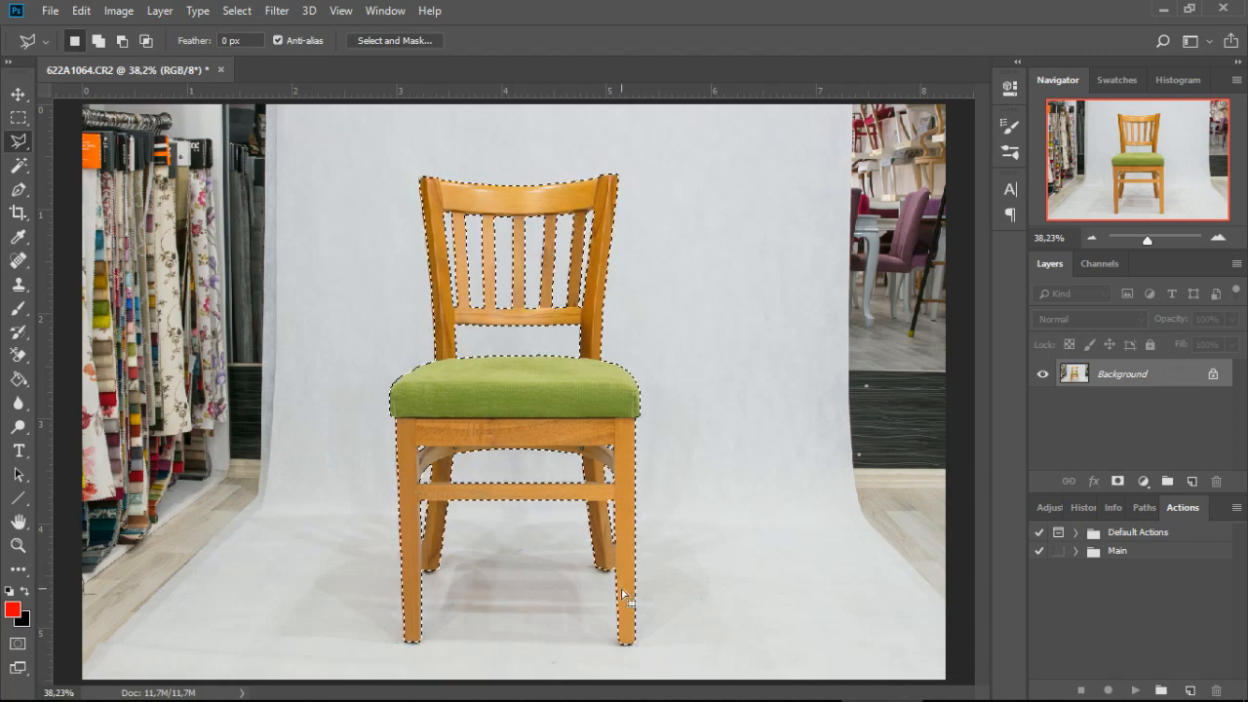
pyautogui.scroll(1, 626, 601)
pyautogui.scroll(6, 626, 600)
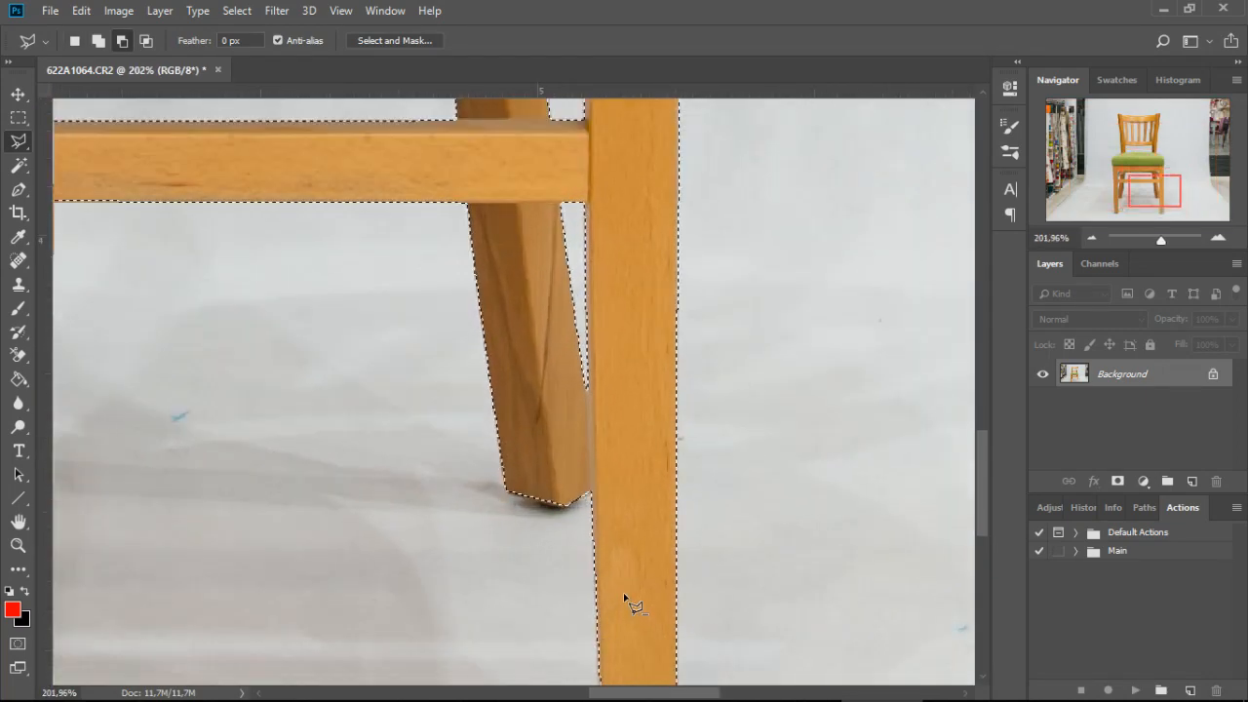
pyautogui.moveTo(1157, 198); pyautogui.dragTo(1123, 186)
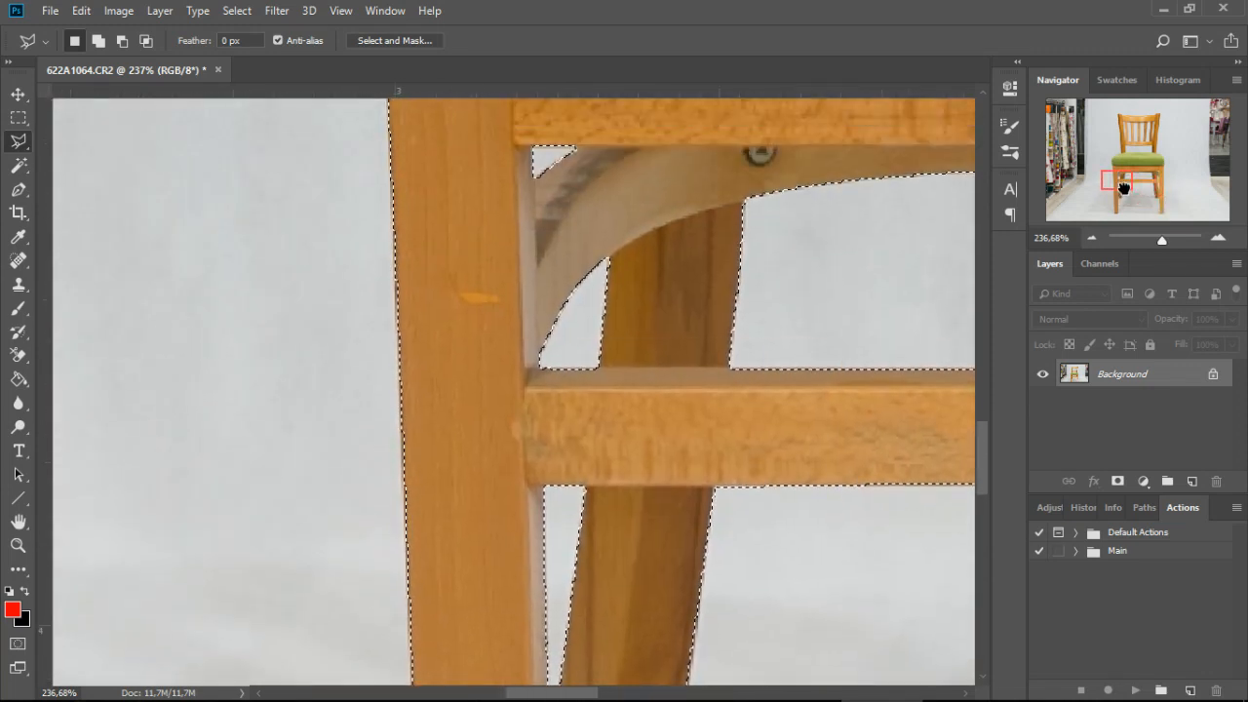
pyautogui.click(11, 264)
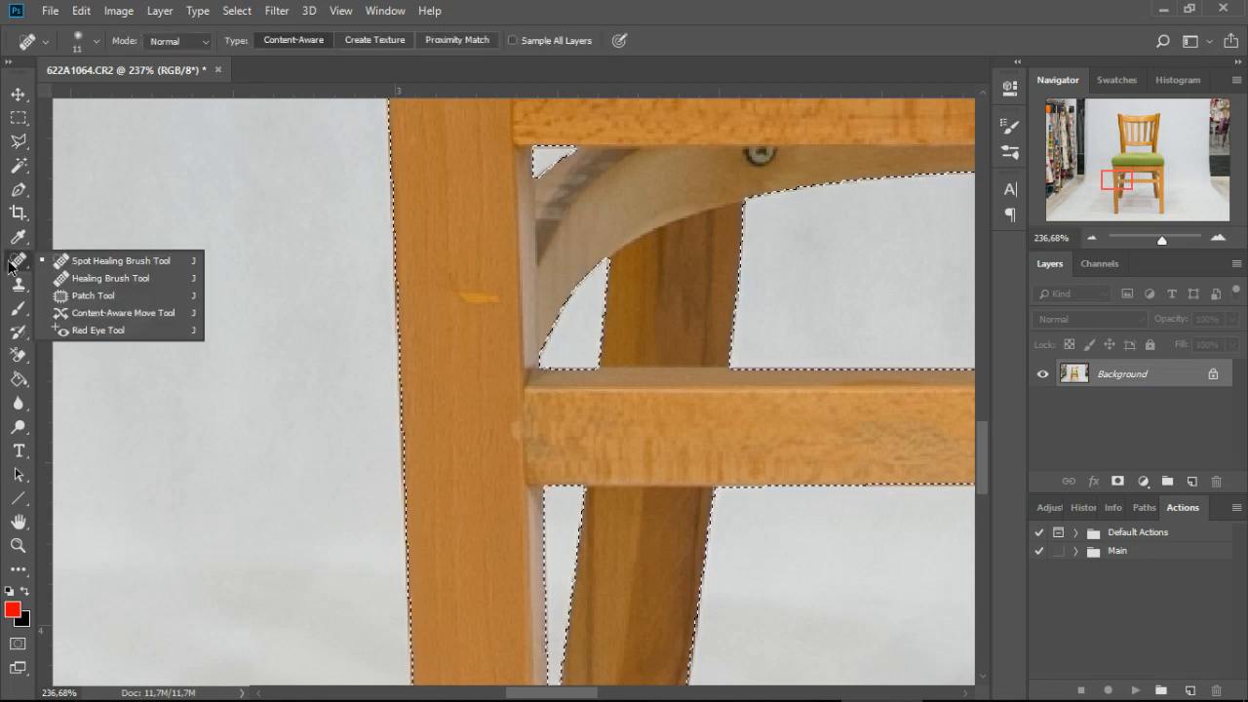
pyautogui.click(92, 277)
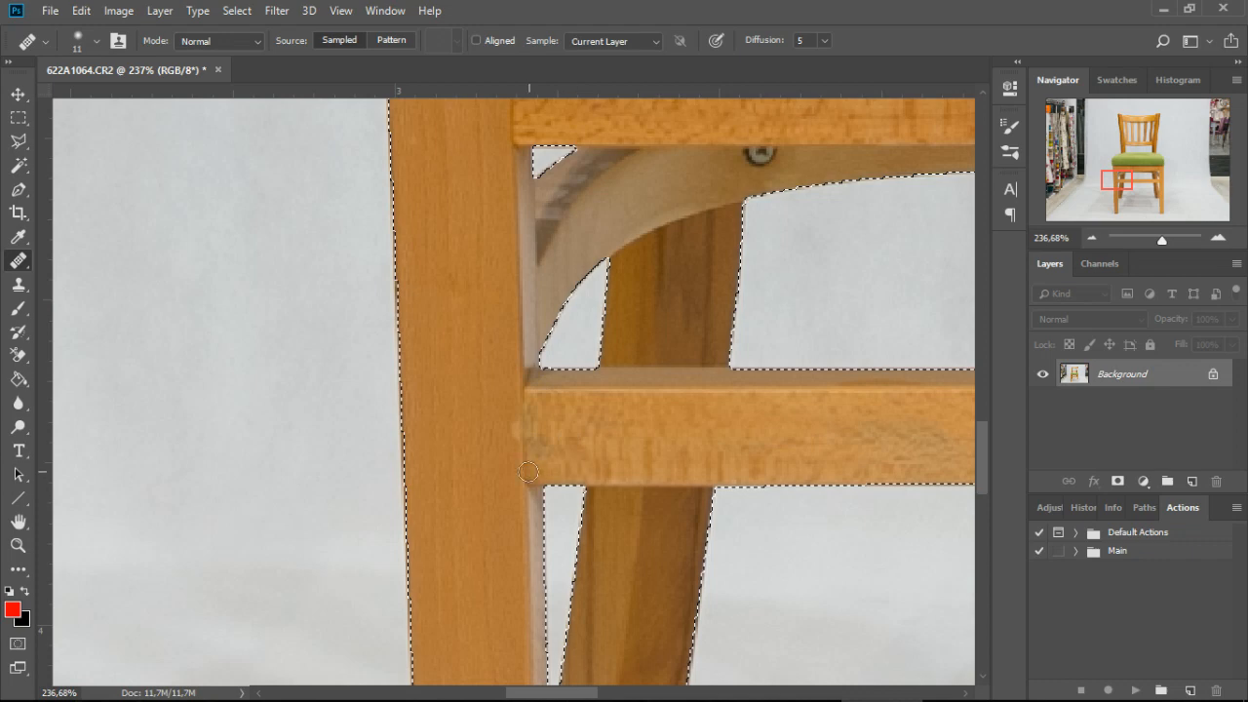
pyautogui.scroll(-2, 546, 459)
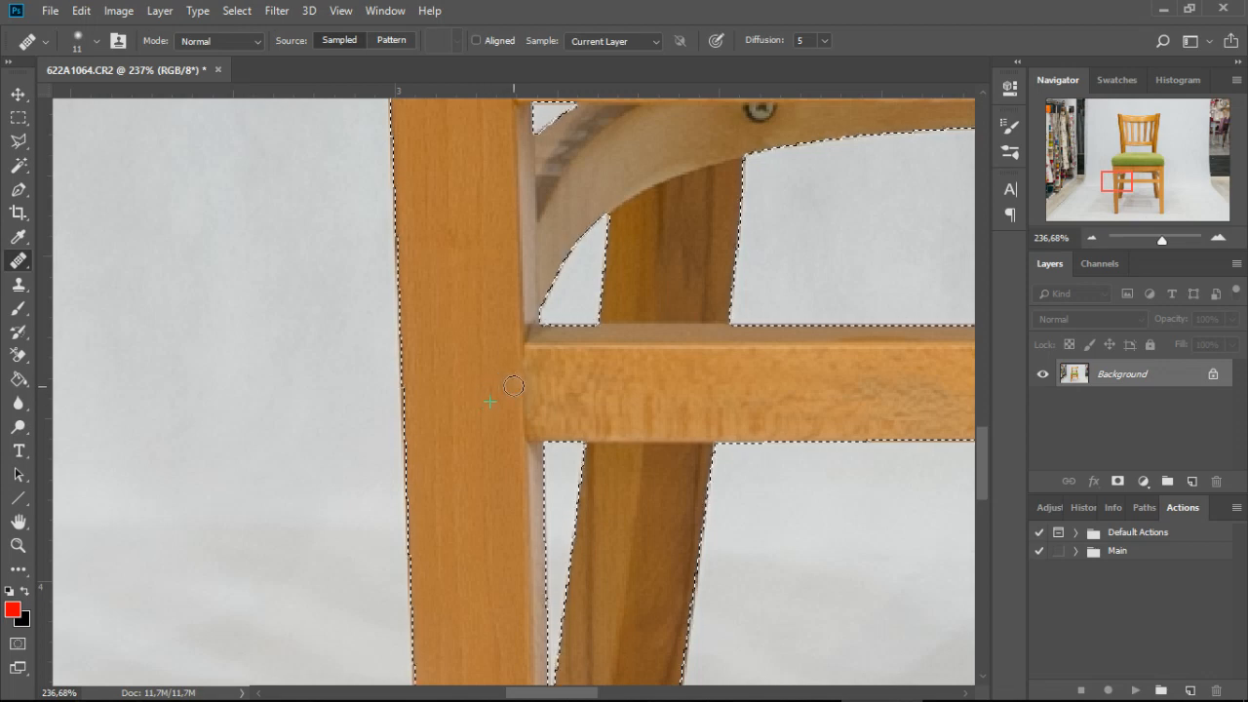
pyautogui.scroll(4, 517, 431)
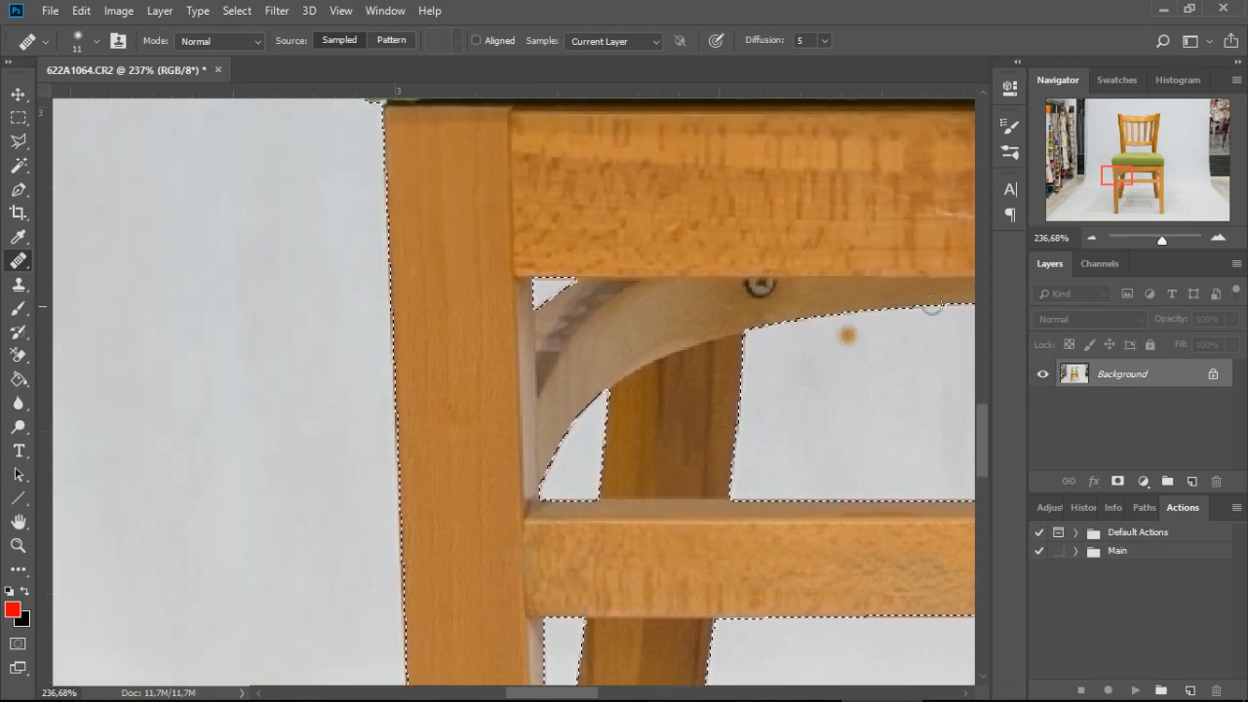
pyautogui.moveTo(1094, 187); pyautogui.dragTo(1103, 189)
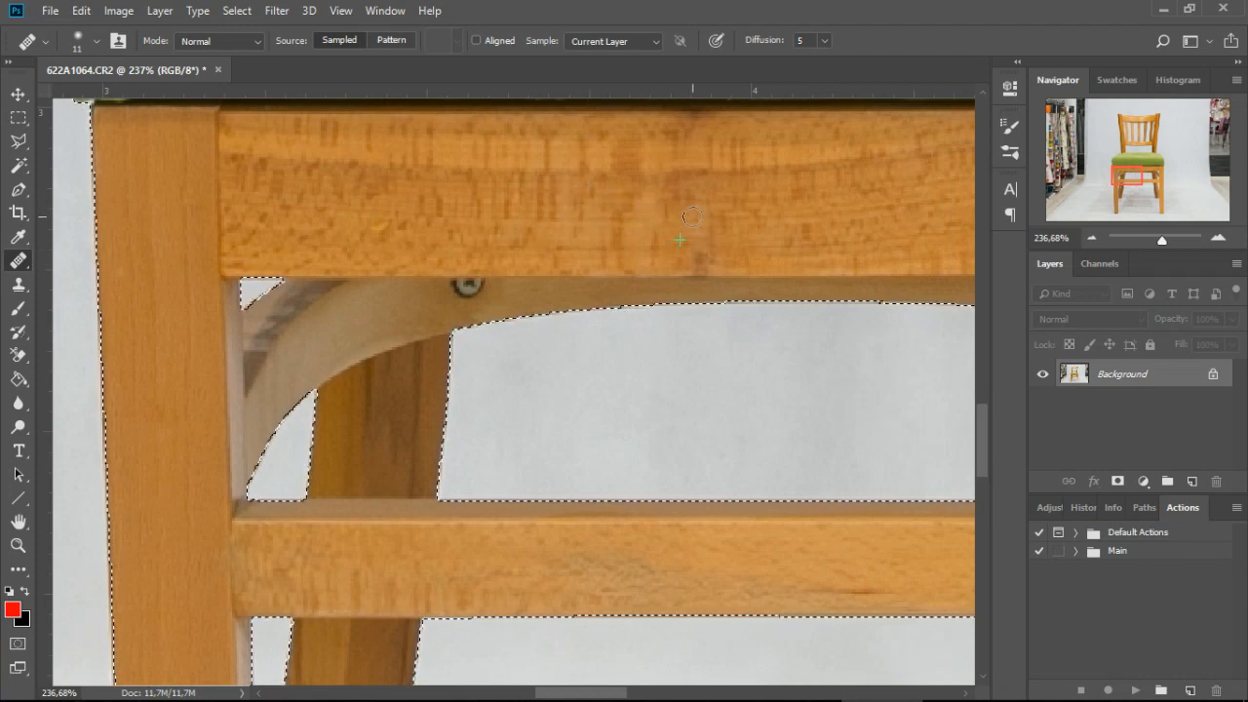
# Heal the white vertical line at the green seat's right end and the flaws at its left end, sampling clean fabric nearby.
pyautogui.moveTo(1129, 181); pyautogui.dragTo(1150, 167)
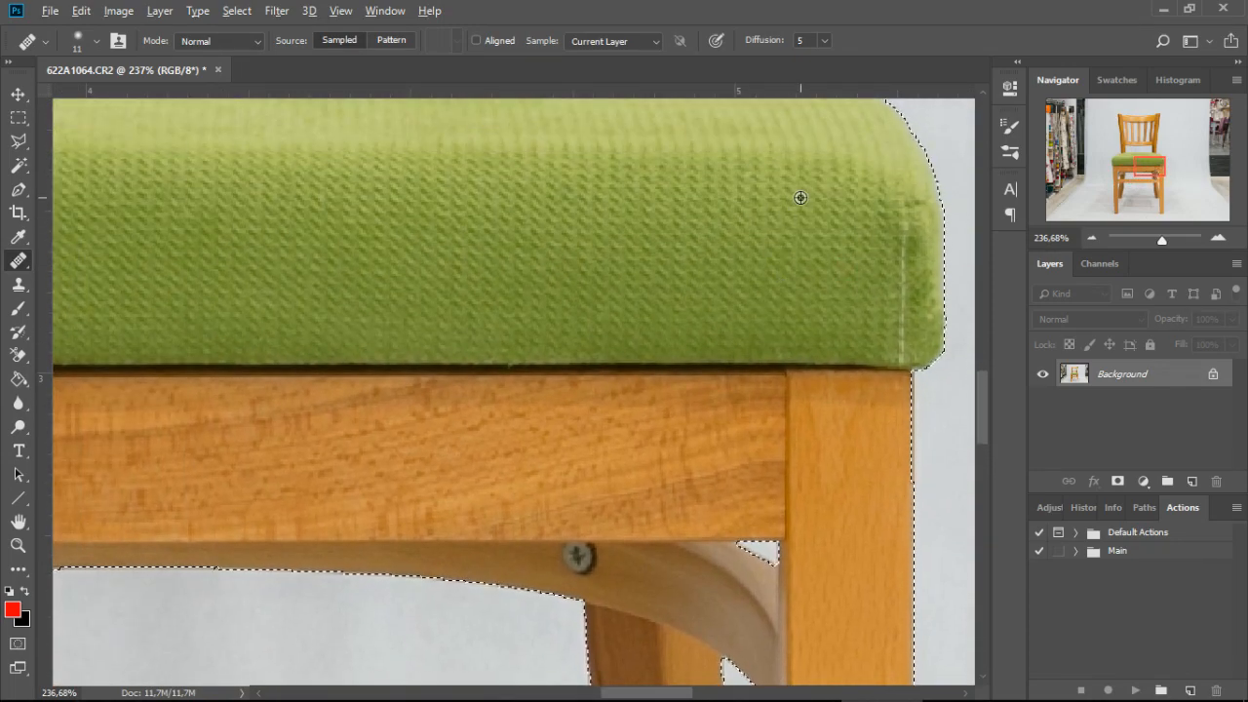
pyautogui.moveTo(901, 201); pyautogui.dragTo(904, 243)
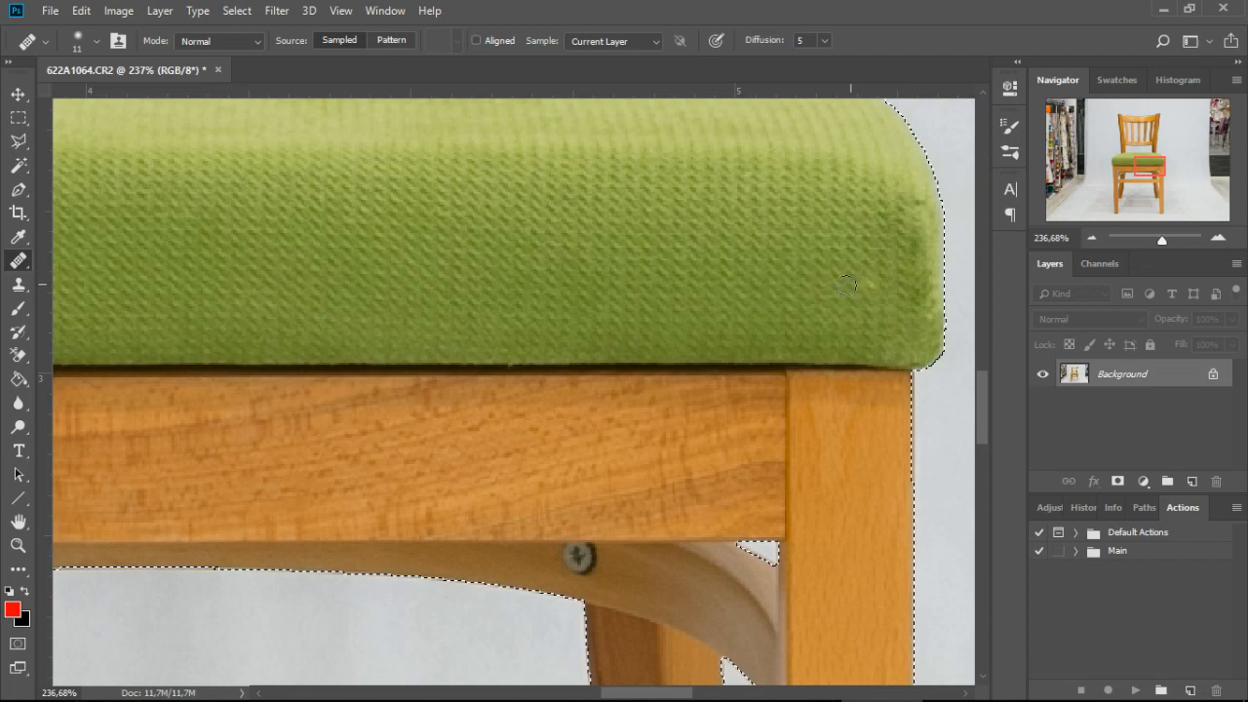
pyautogui.moveTo(1148, 167); pyautogui.dragTo(1118, 168)
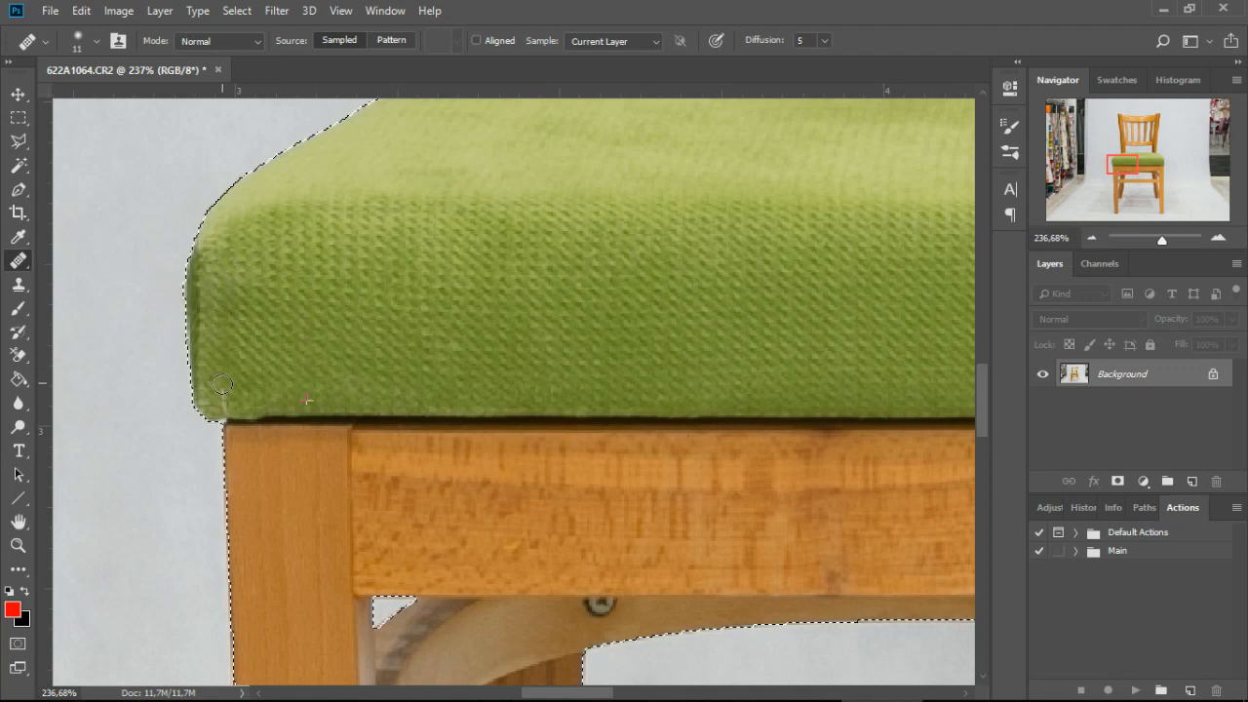
pyautogui.keyDown('alt'); pyautogui.click(296, 337); pyautogui.keyUp('alt')
pyautogui.click(223, 391)
# Add the missed top edge of the right backrest post to the selection with the Polygonal Lasso.
pyautogui.moveTo(1119, 169); pyautogui.dragTo(1143, 134)
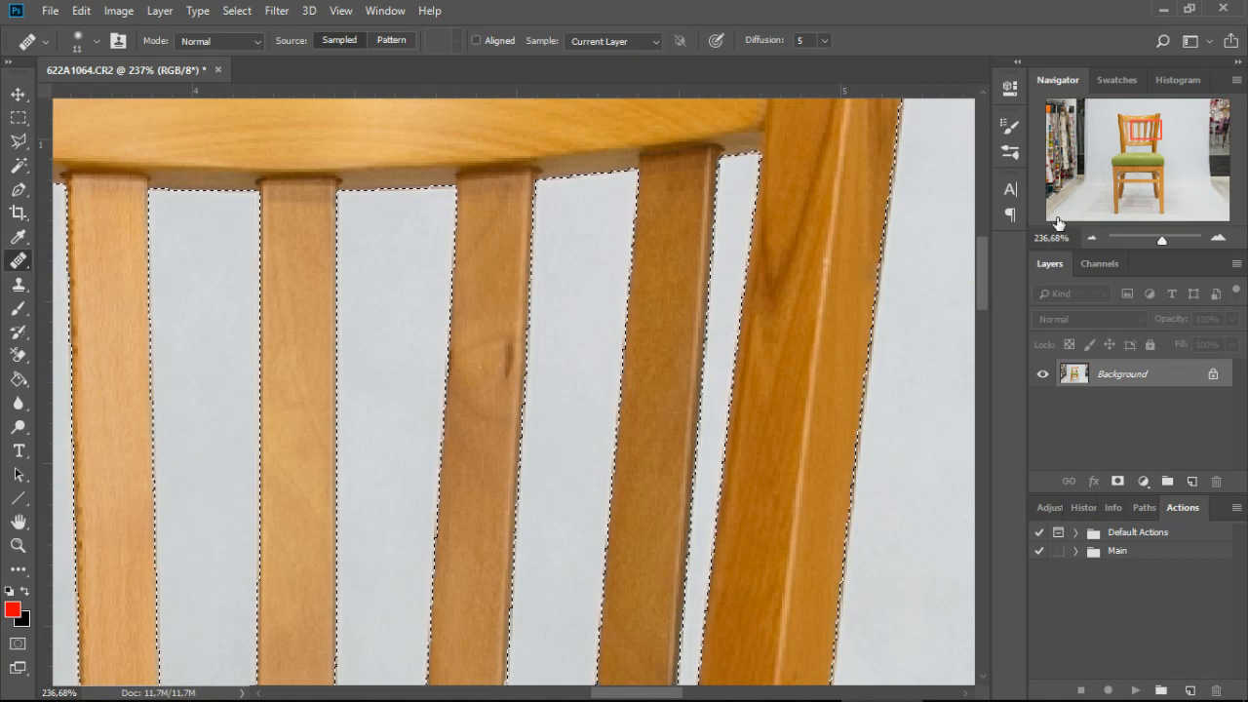
pyautogui.moveTo(1152, 129); pyautogui.dragTo(1128, 124)
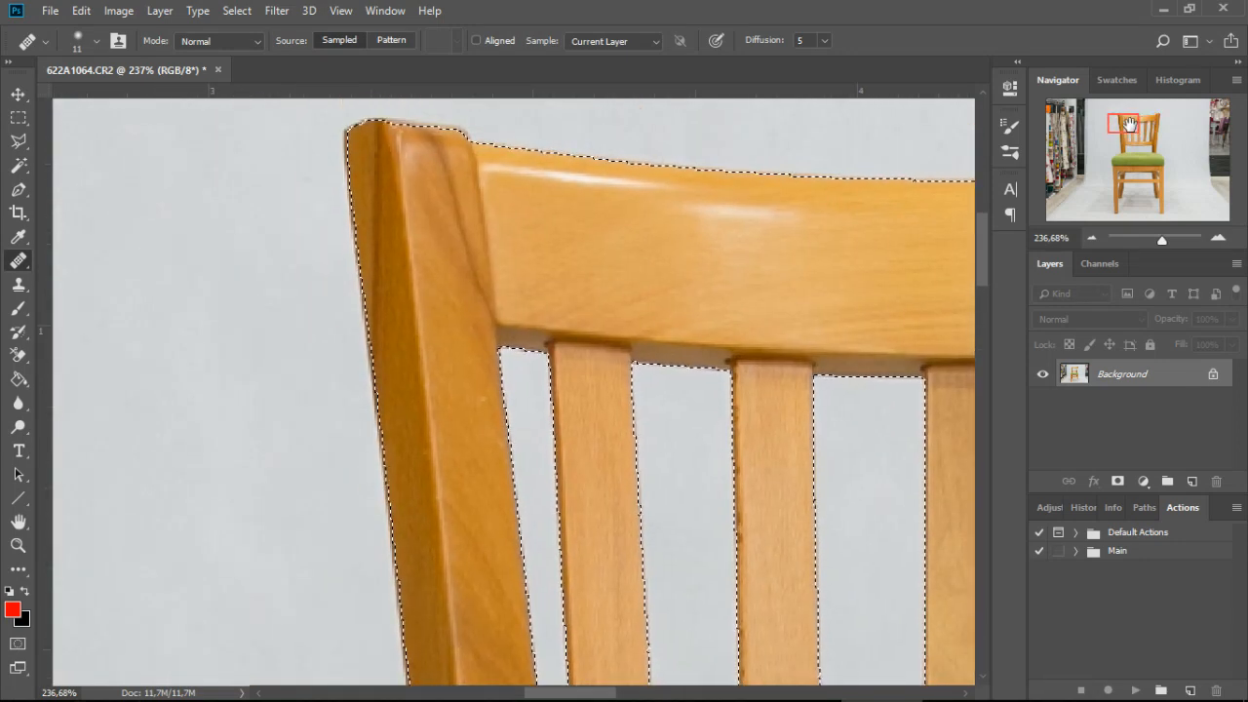
pyautogui.moveTo(1128, 124); pyautogui.dragTo(1128, 134)
pyautogui.moveTo(1129, 137); pyautogui.dragTo(1153, 121)
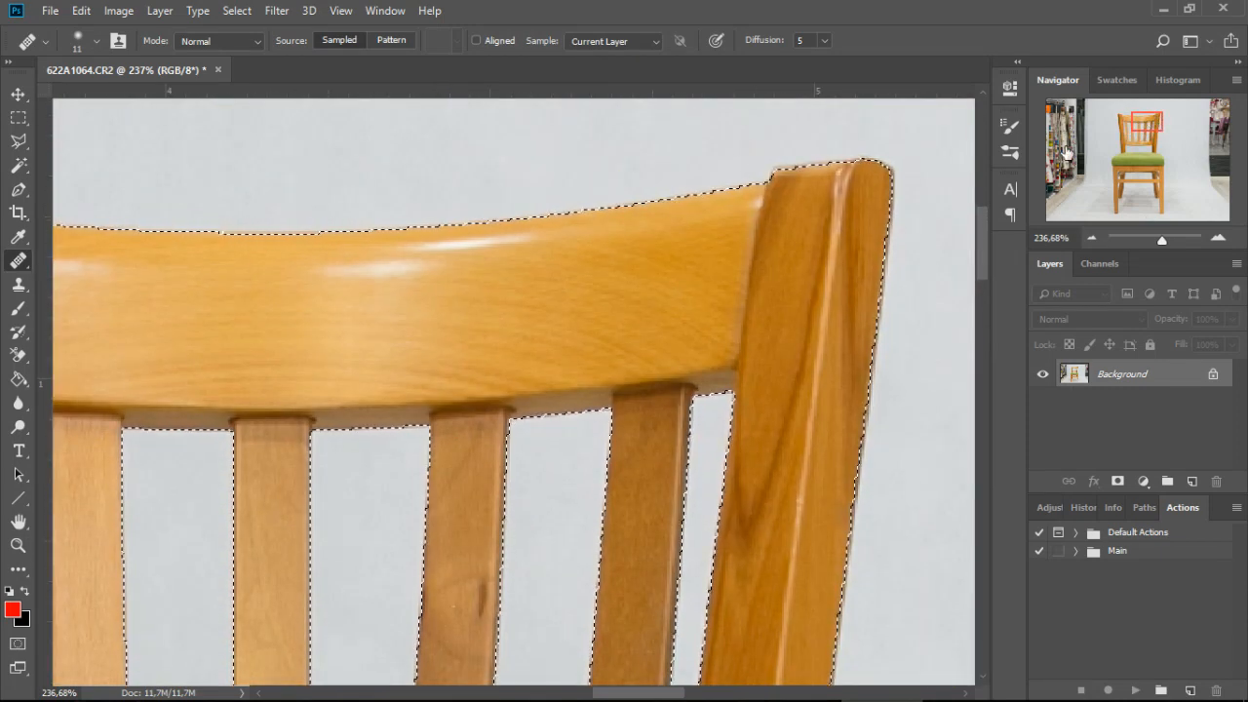
pyautogui.press('l')
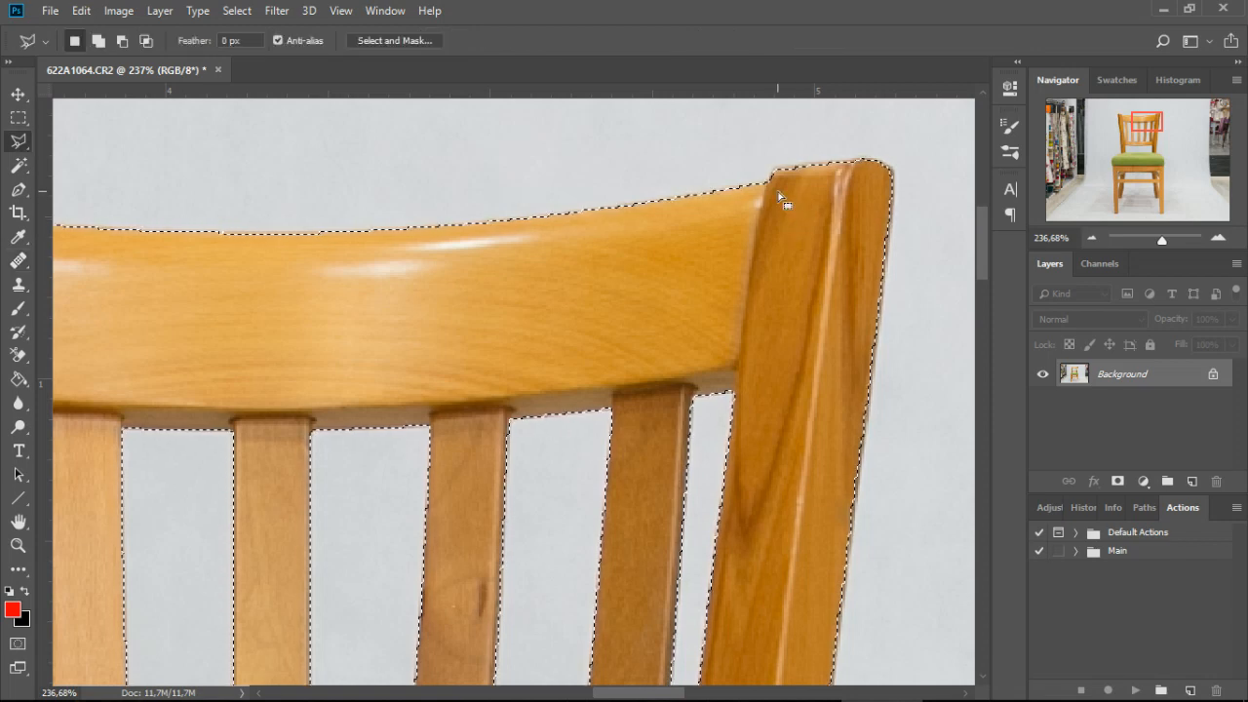
pyautogui.press('shift')
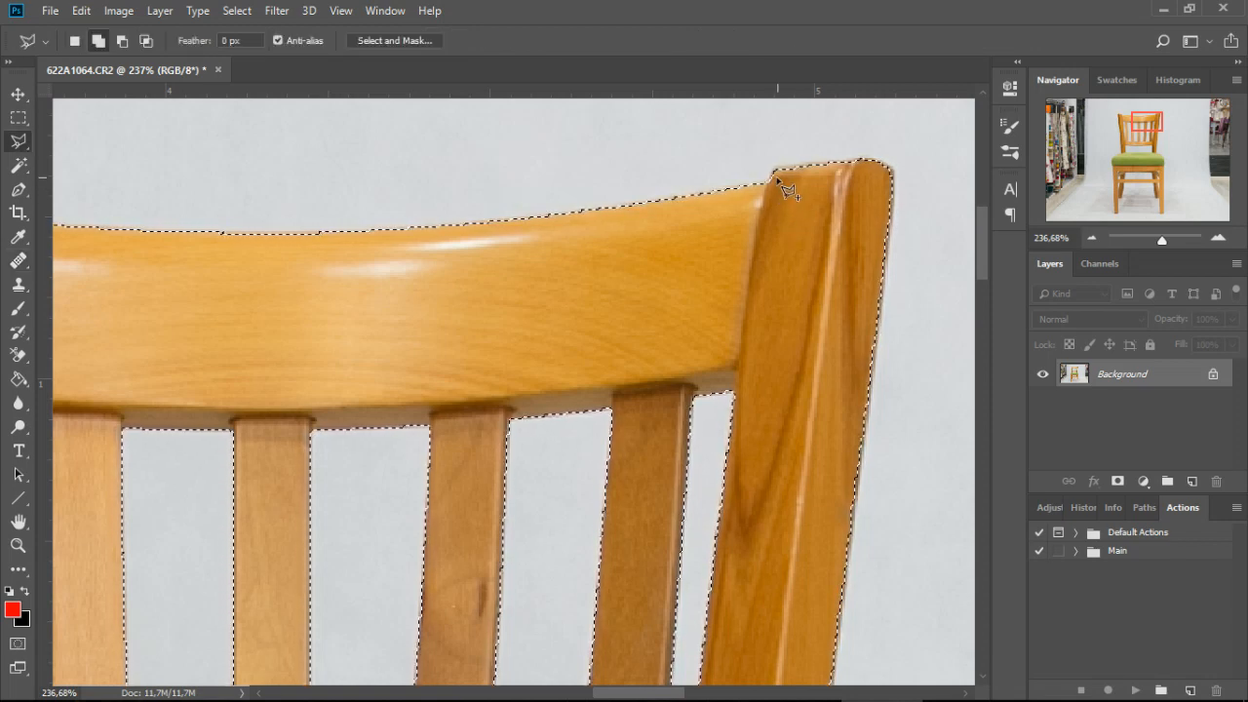
pyautogui.click(776, 168)
pyautogui.click(875, 162)
pyautogui.click(853, 208)
pyautogui.doubleClick(786, 243)
# Add the missed top edge of the left backrest post to the selection.
pyautogui.moveTo(1140, 127); pyautogui.dragTo(1125, 125)
pyautogui.press('shift')
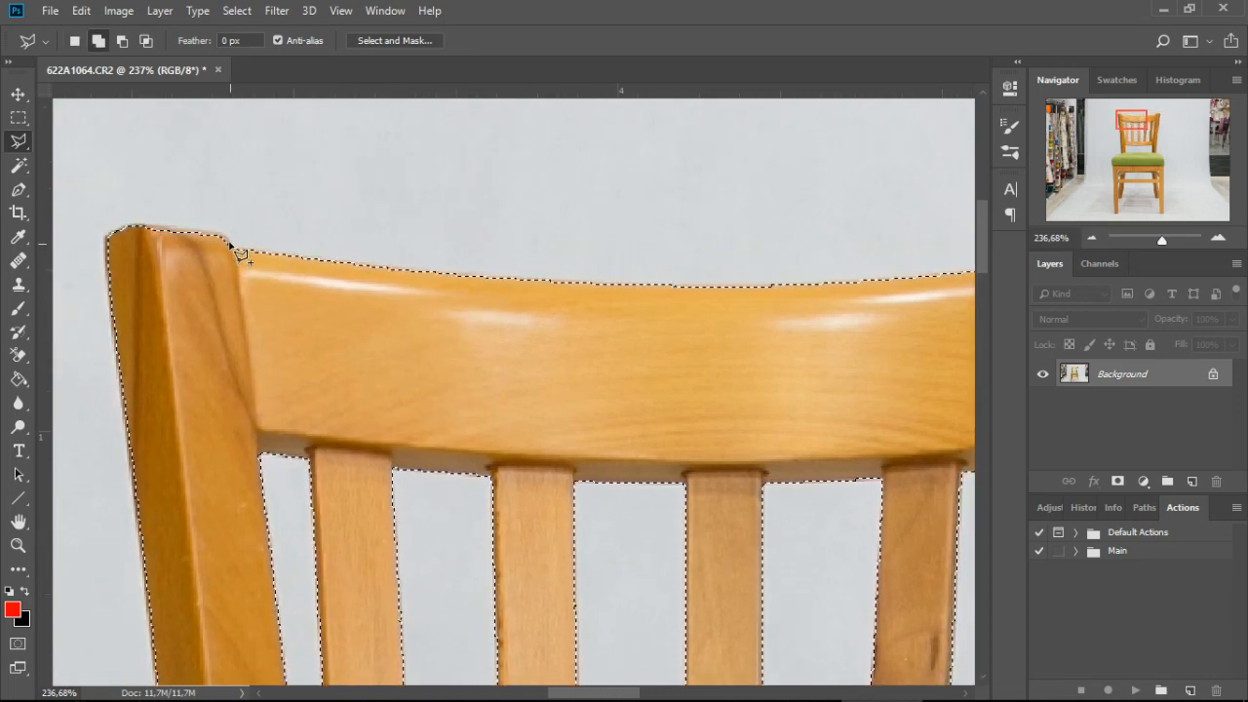
pyautogui.click(223, 236)
pyautogui.click(136, 227)
pyautogui.click(127, 246)
pyautogui.doubleClick(218, 288)
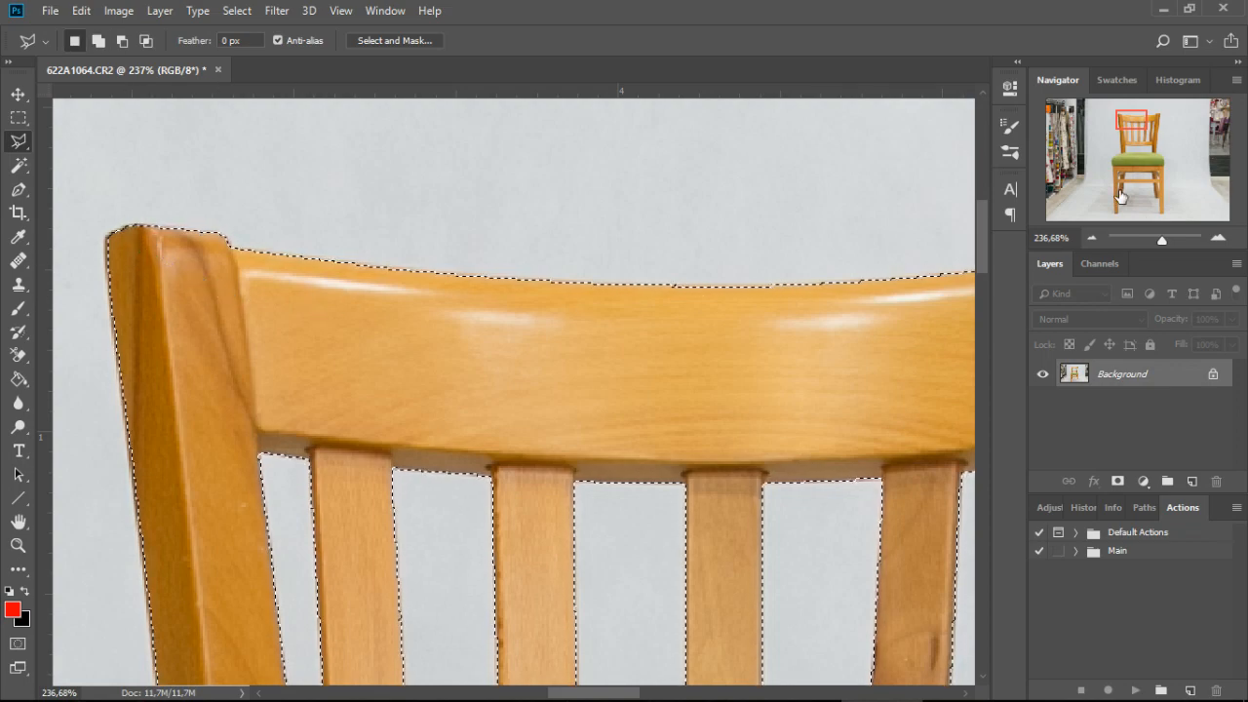
# Add the missed upper edge of the lower backrest rail between the two rightmost slats to the selection.
pyautogui.moveTo(1133, 126); pyautogui.dragTo(1133, 146)
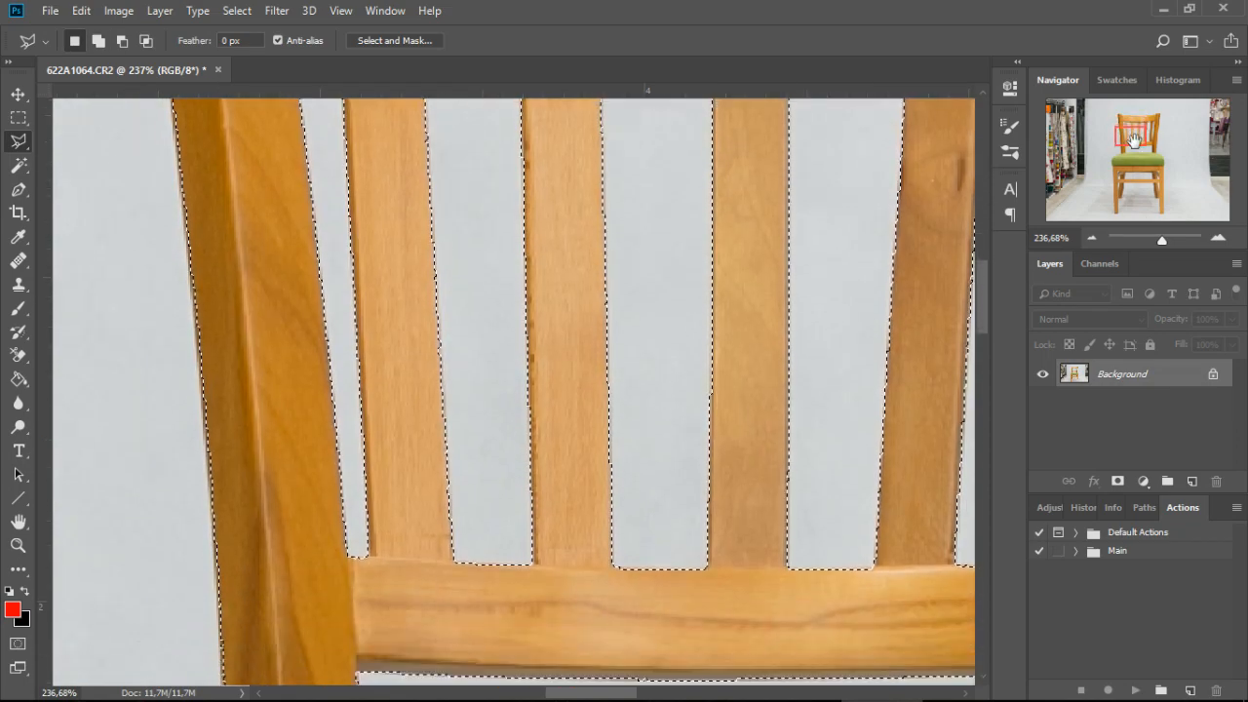
pyautogui.scroll(-3, 749, 310)
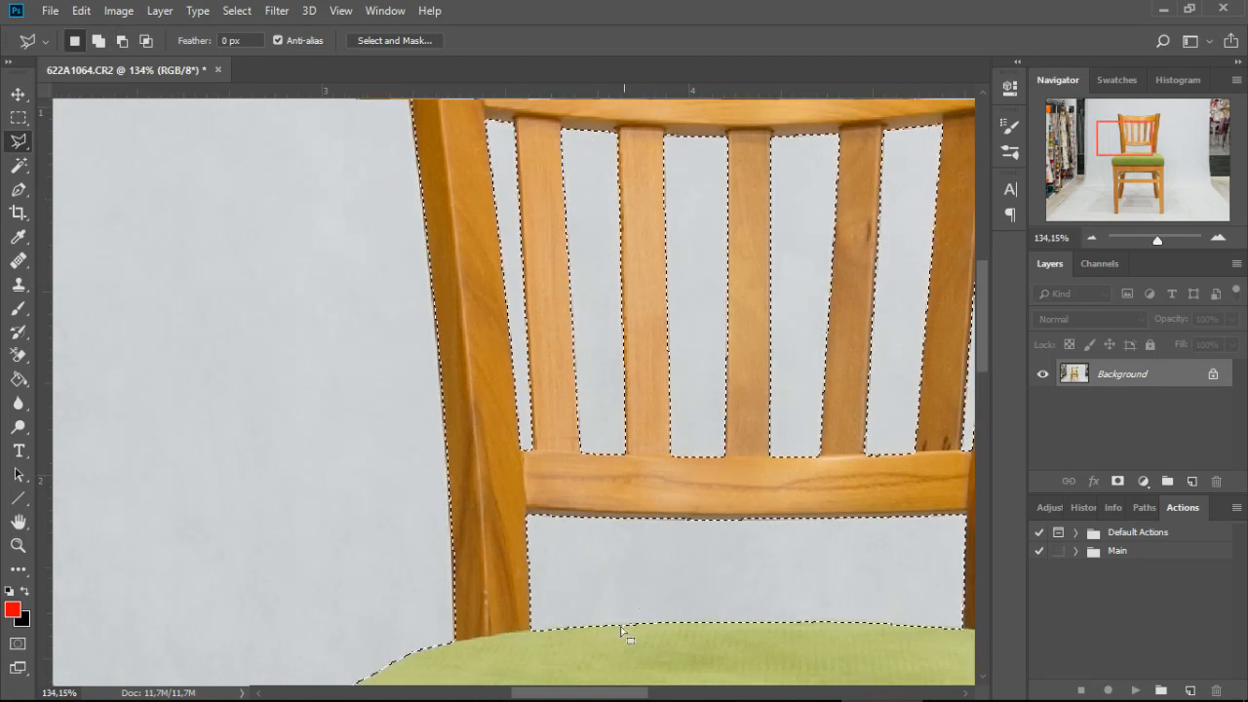
pyautogui.moveTo(608, 693); pyautogui.dragTo(640, 695)
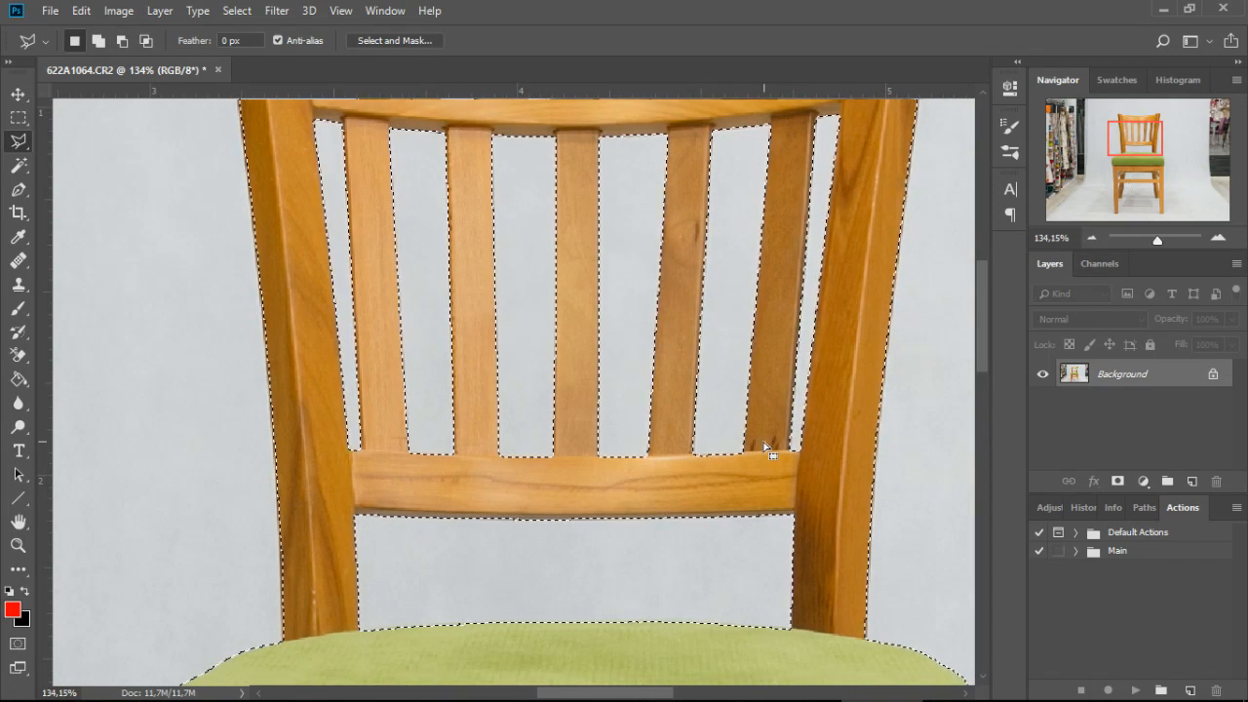
pyautogui.scroll(3, 726, 471)
pyautogui.scroll(4, 724, 467)
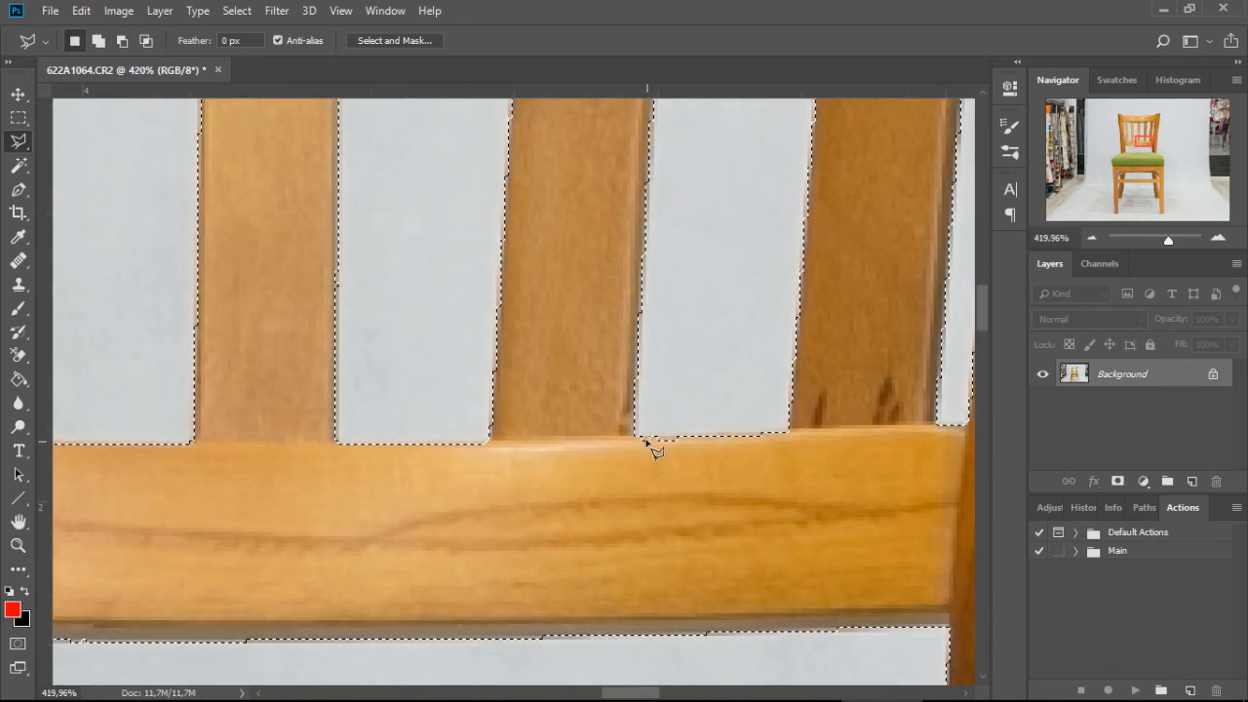
pyautogui.keyDown('shift'); pyautogui.click(642, 438); pyautogui.keyUp('shift')
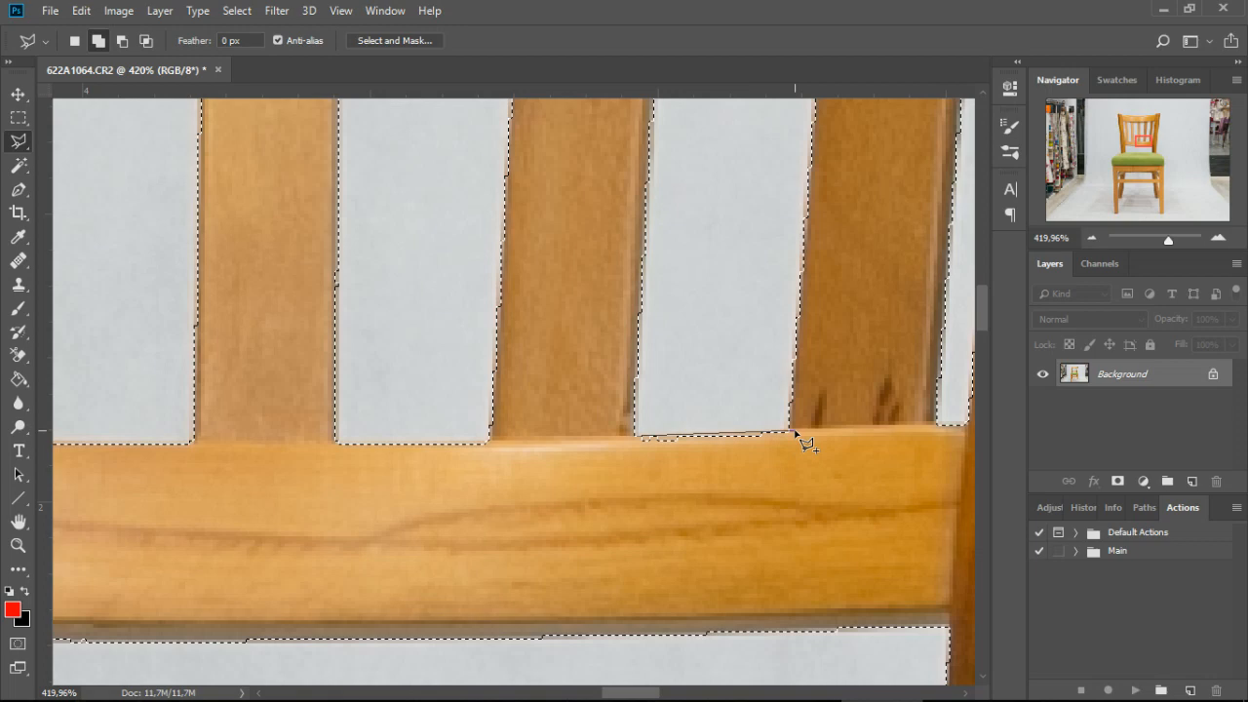
pyautogui.click(796, 432)
pyautogui.doubleClick(637, 476)
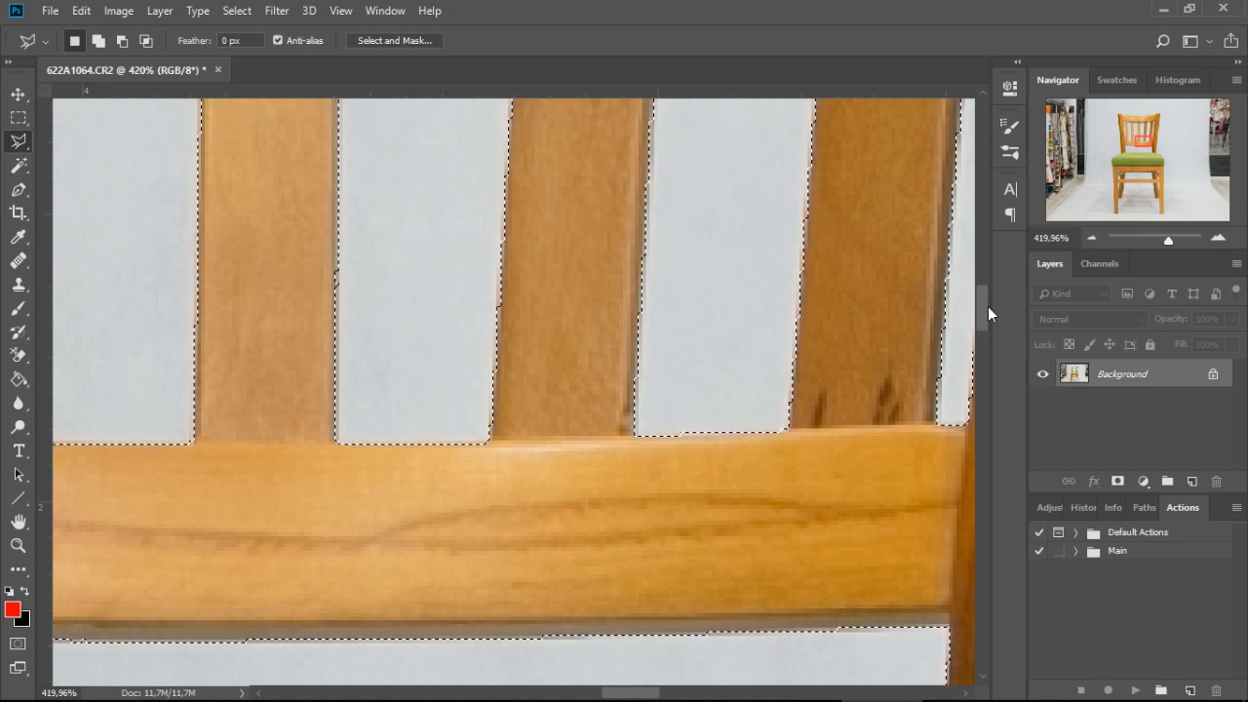
pyautogui.scroll(-6, 872, 270)
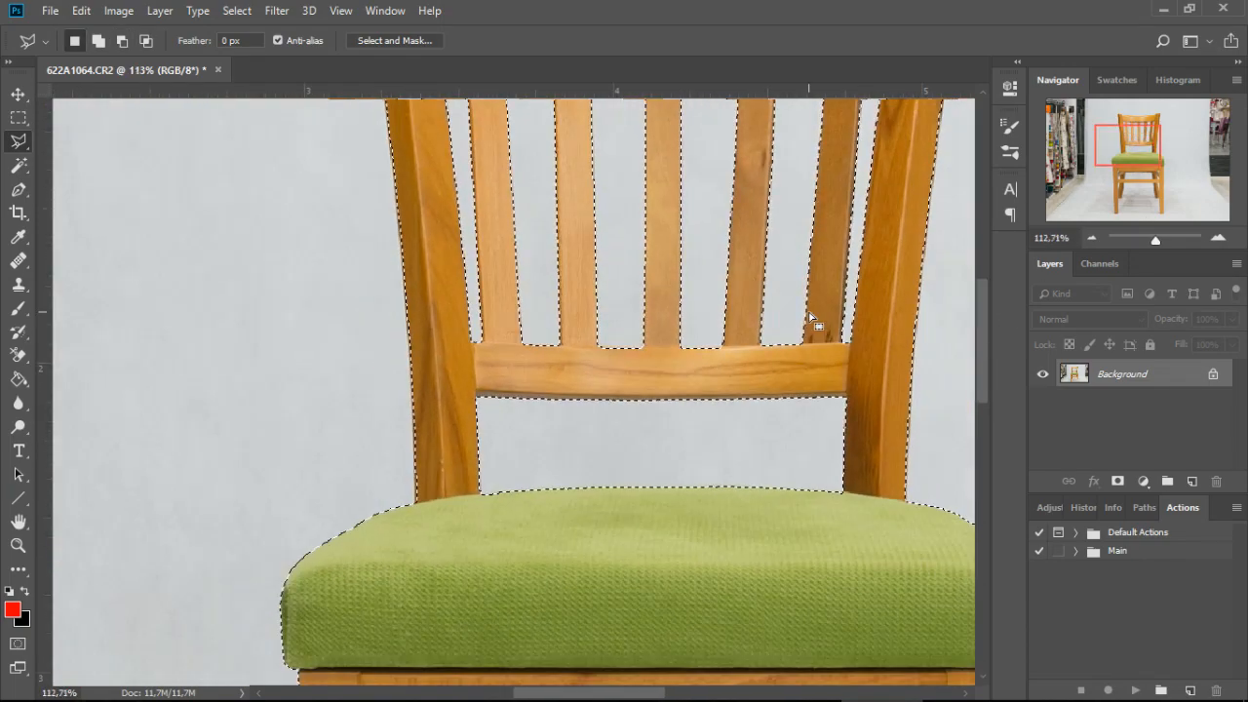
pyautogui.moveTo(1114, 148); pyautogui.dragTo(1124, 198)
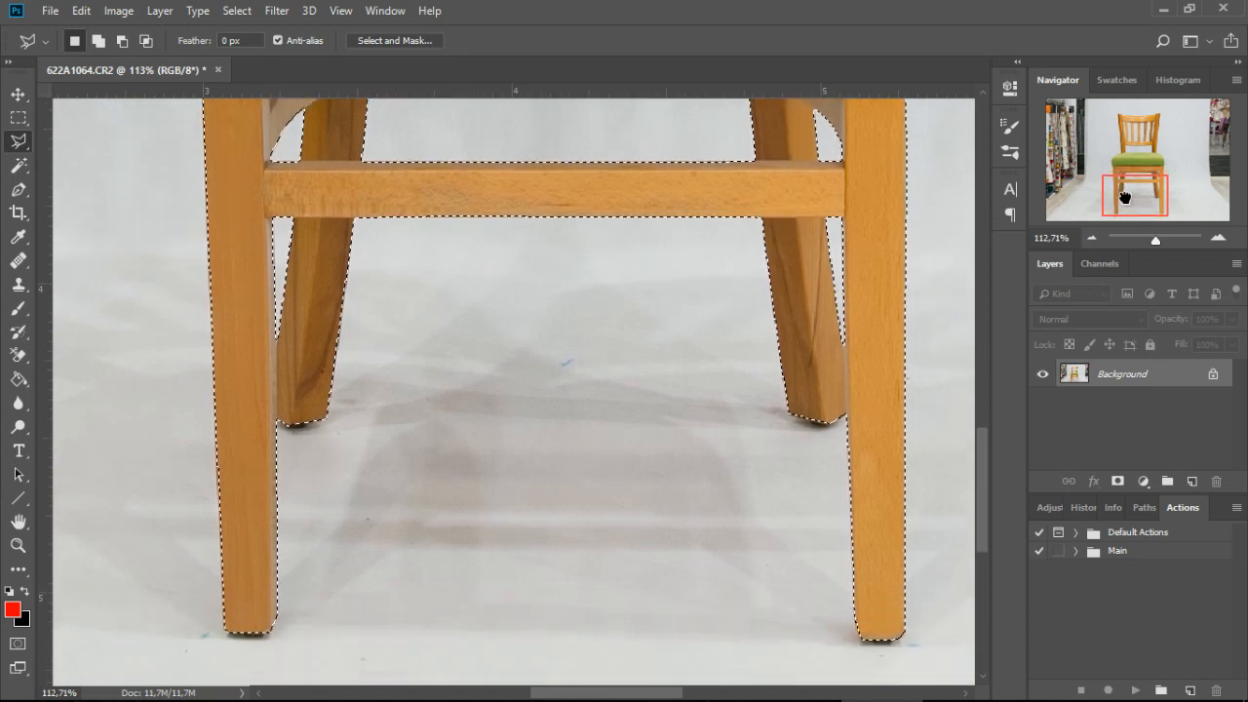
# Open Select and Mask for the chair selection and preview it on black at 100% opacity.
pyautogui.hotkey('ctrl', '0')
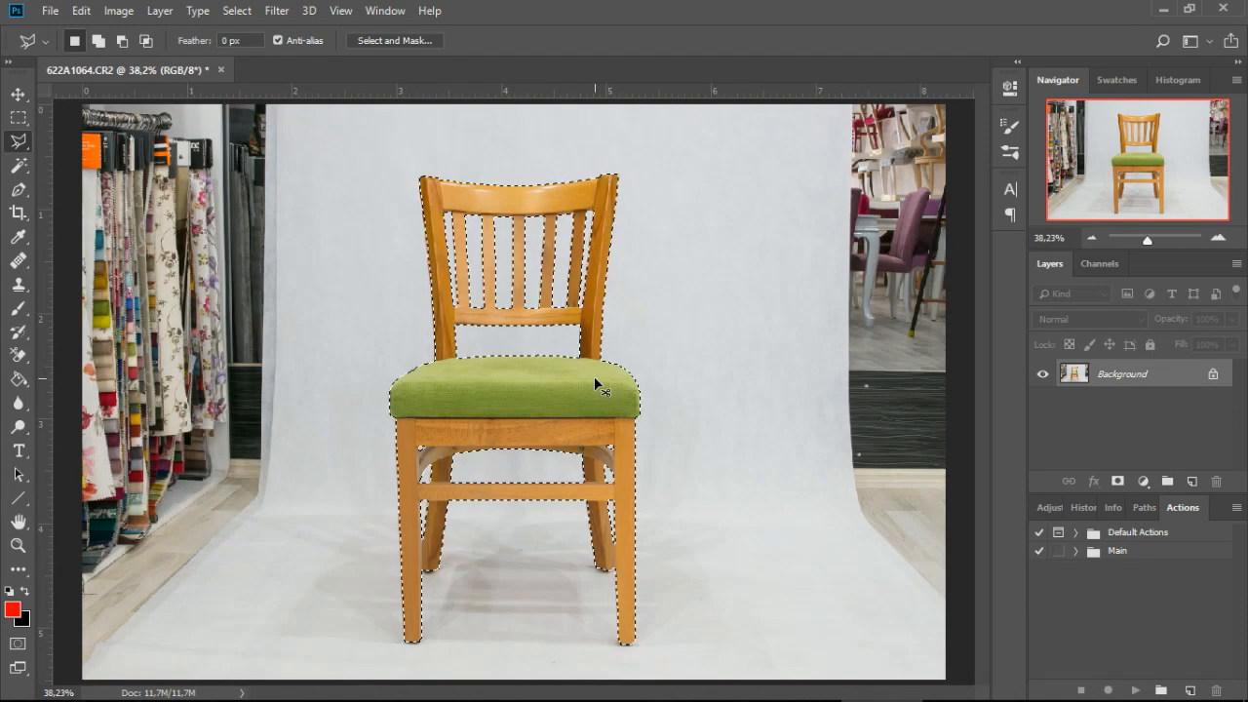
pyautogui.click(404, 40)
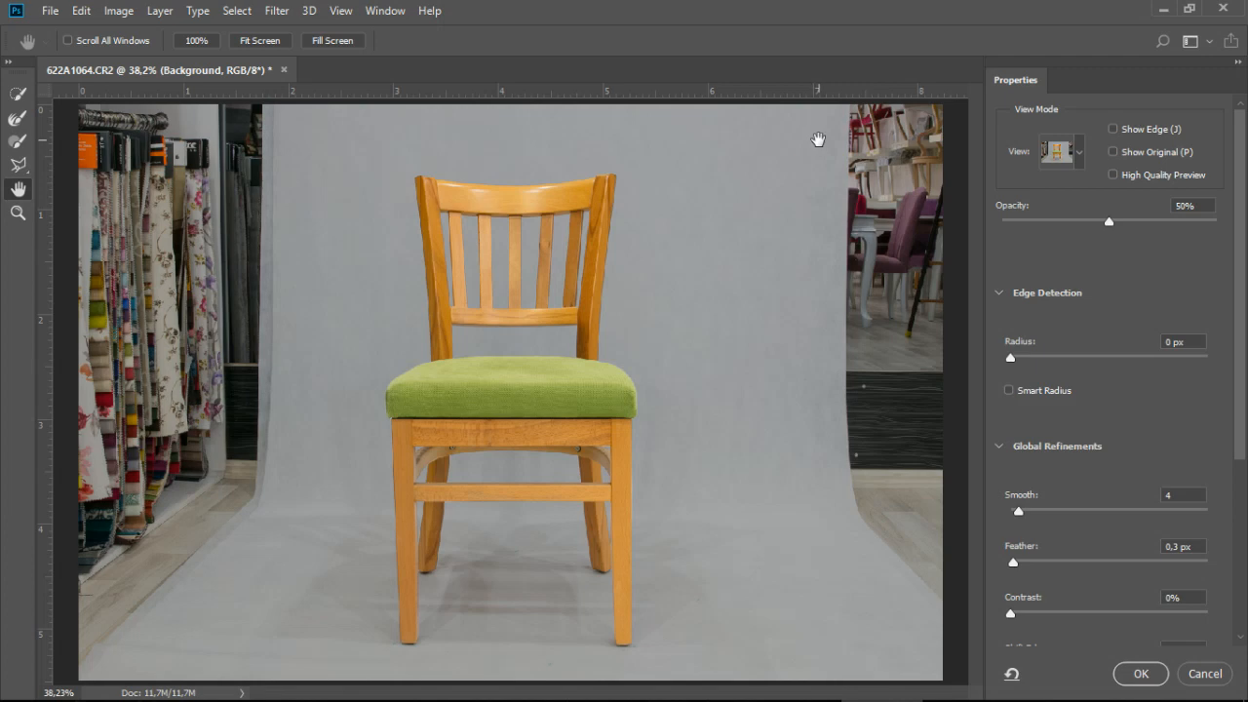
pyautogui.click(1079, 155)
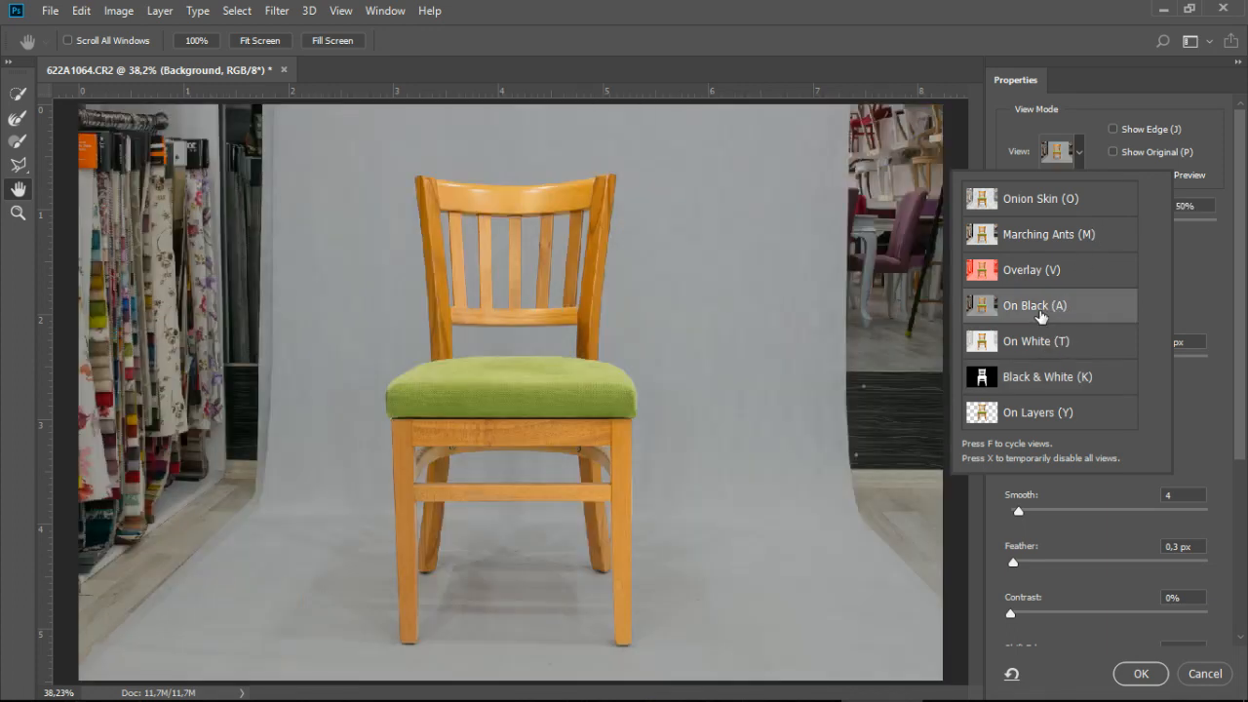
pyautogui.click(1040, 315)
pyautogui.moveTo(1112, 231); pyautogui.dragTo(1223, 235)
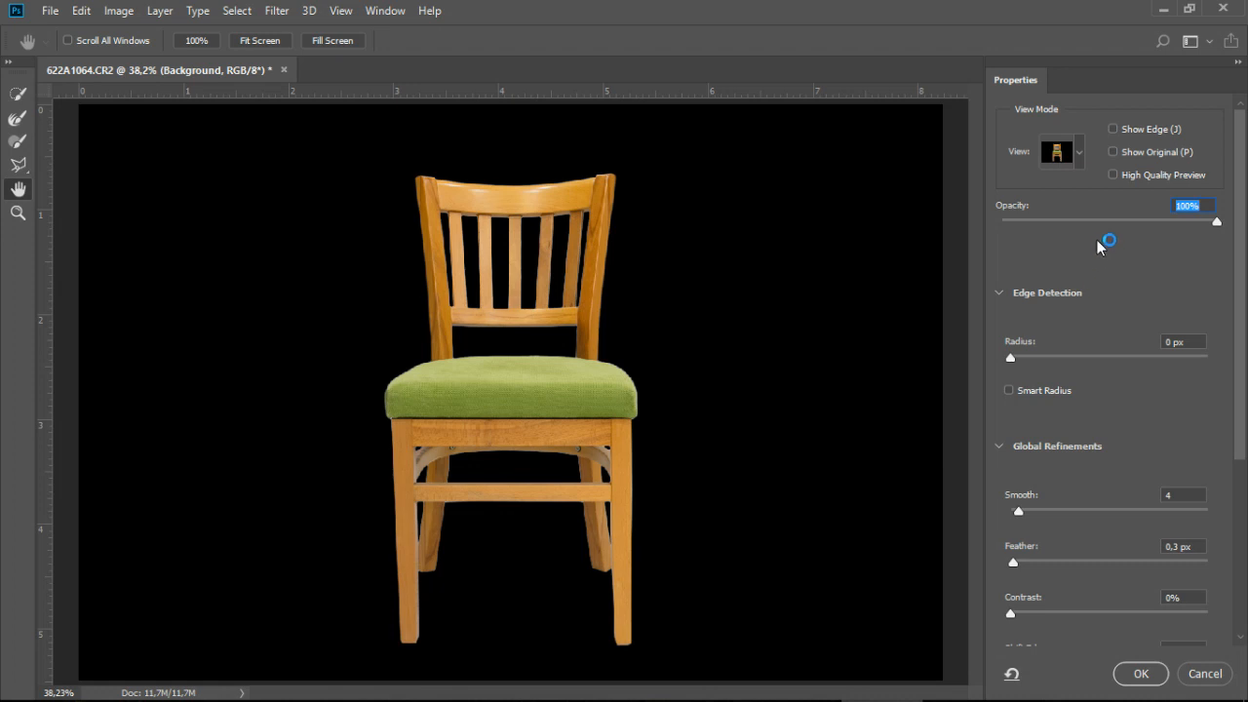
# Preview the chair cutout as Onion Skin at 100% transparency, and on a white background.
pyautogui.click(1062, 156)
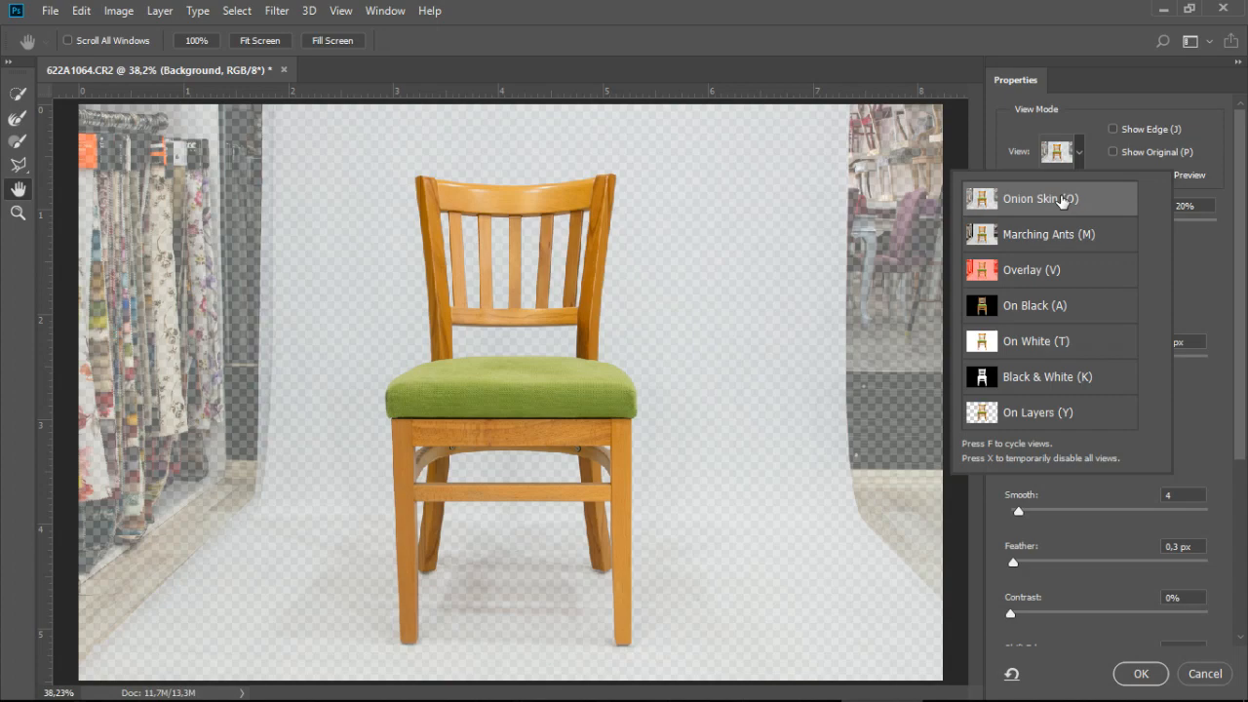
pyautogui.click(1063, 200)
pyautogui.moveTo(1053, 226); pyautogui.dragTo(1217, 228)
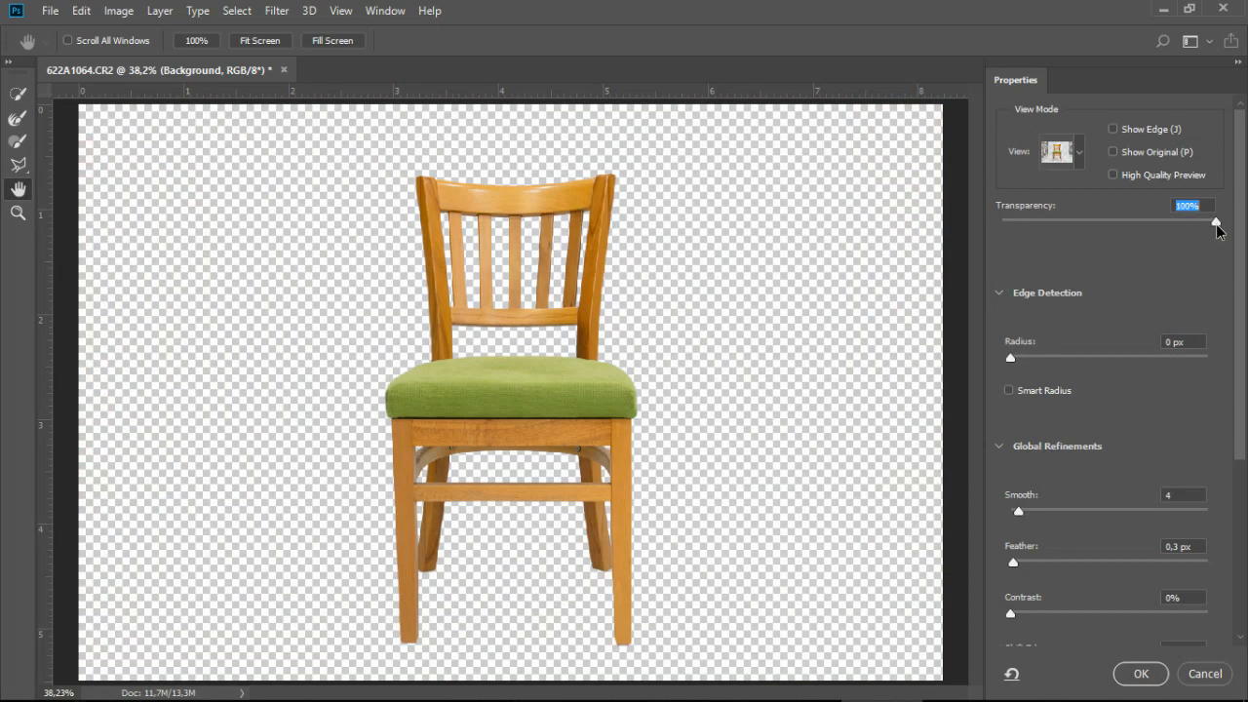
pyautogui.click(1068, 156)
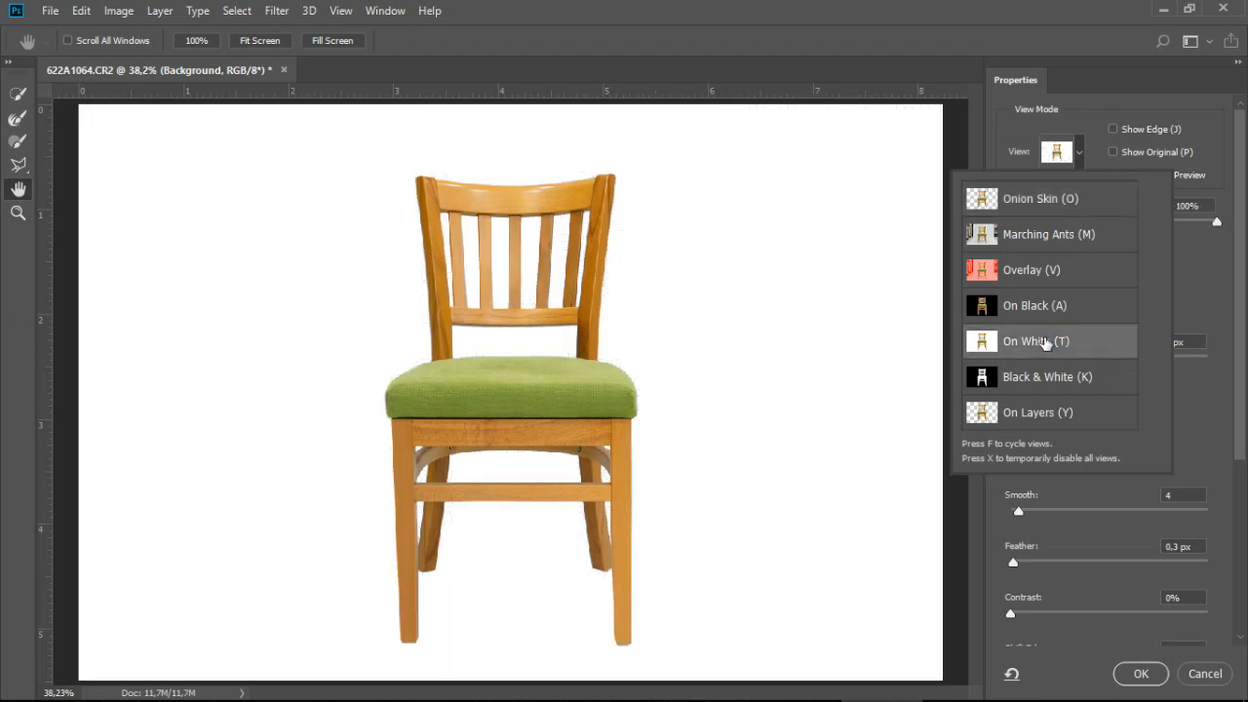
pyautogui.click(1046, 344)
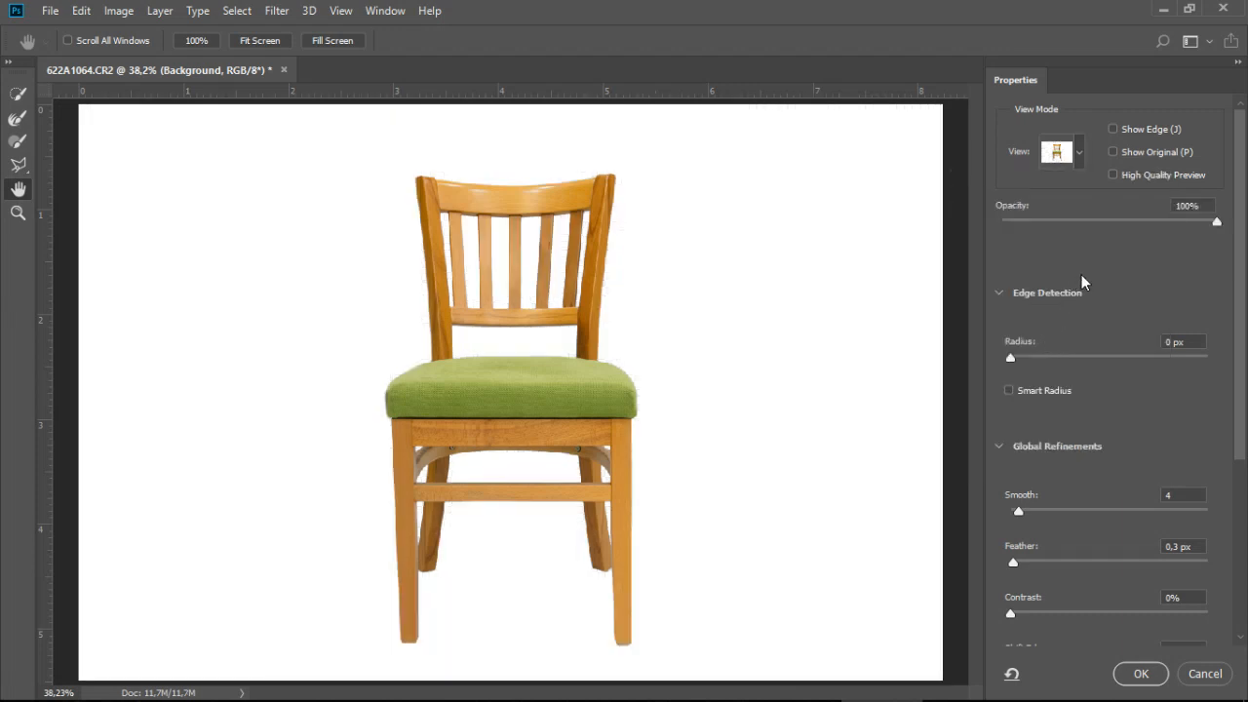
# Try the selection edge with Smooth 0 and Feather 0 px, examining the left backrest post up close.
pyautogui.moveTo(1241, 266); pyautogui.dragTo(1243, 271)
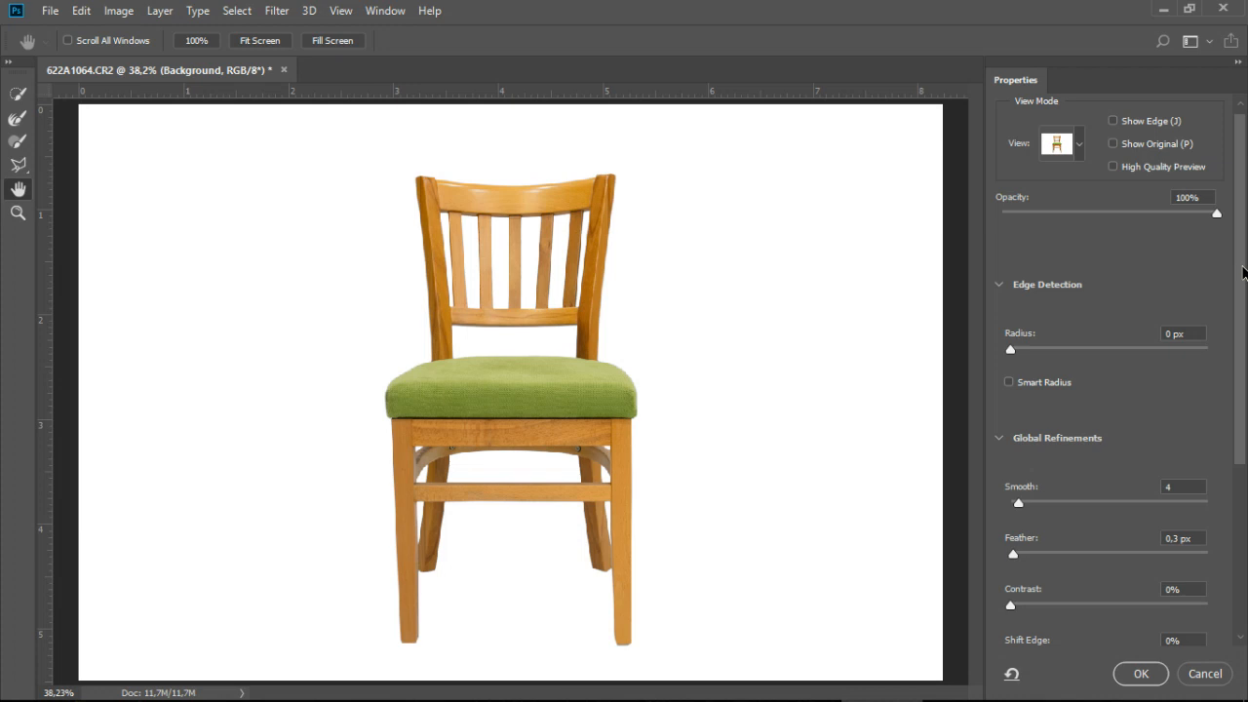
pyautogui.moveTo(1244, 271); pyautogui.dragTo(1241, 329)
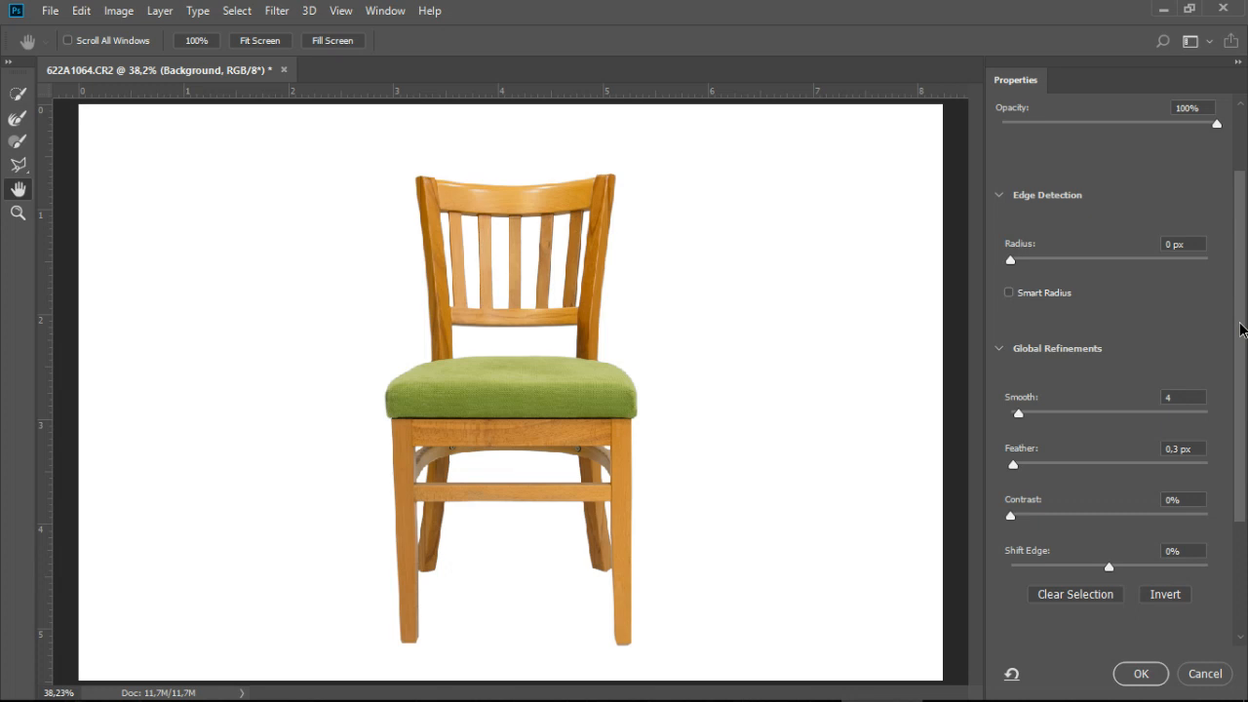
pyautogui.press('z')
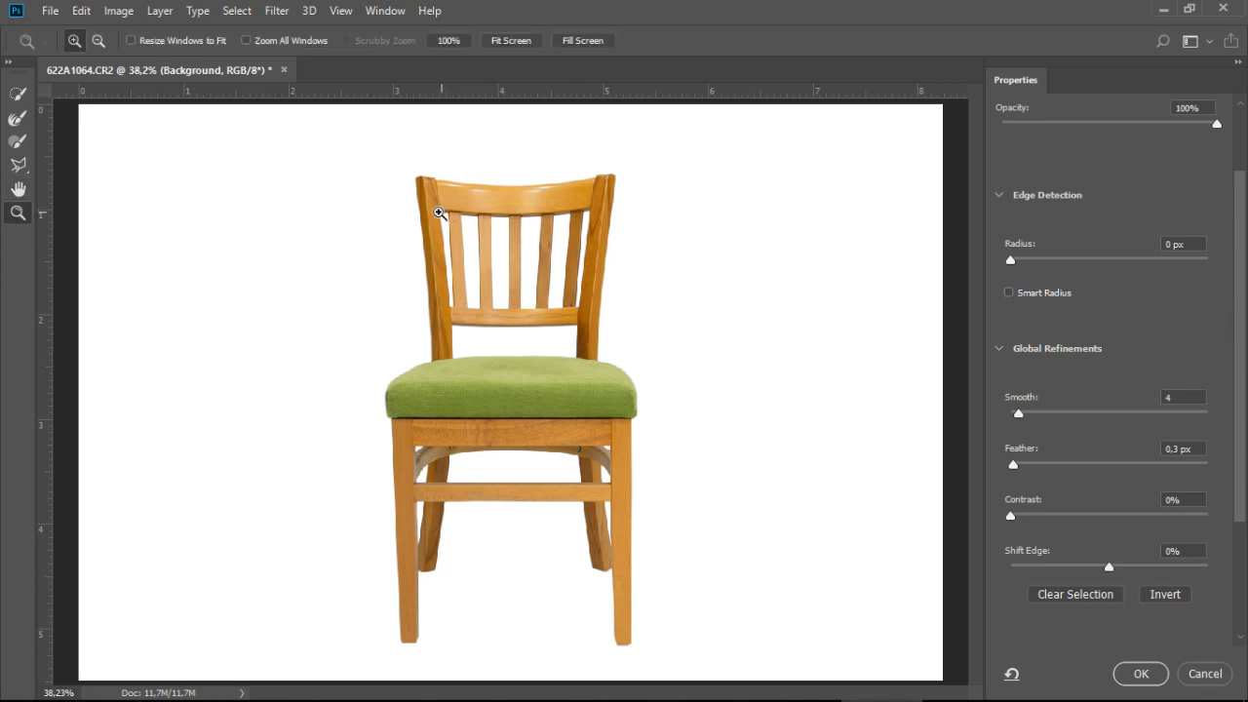
pyautogui.click(426, 199)
pyautogui.click(424, 235)
pyautogui.click(427, 255)
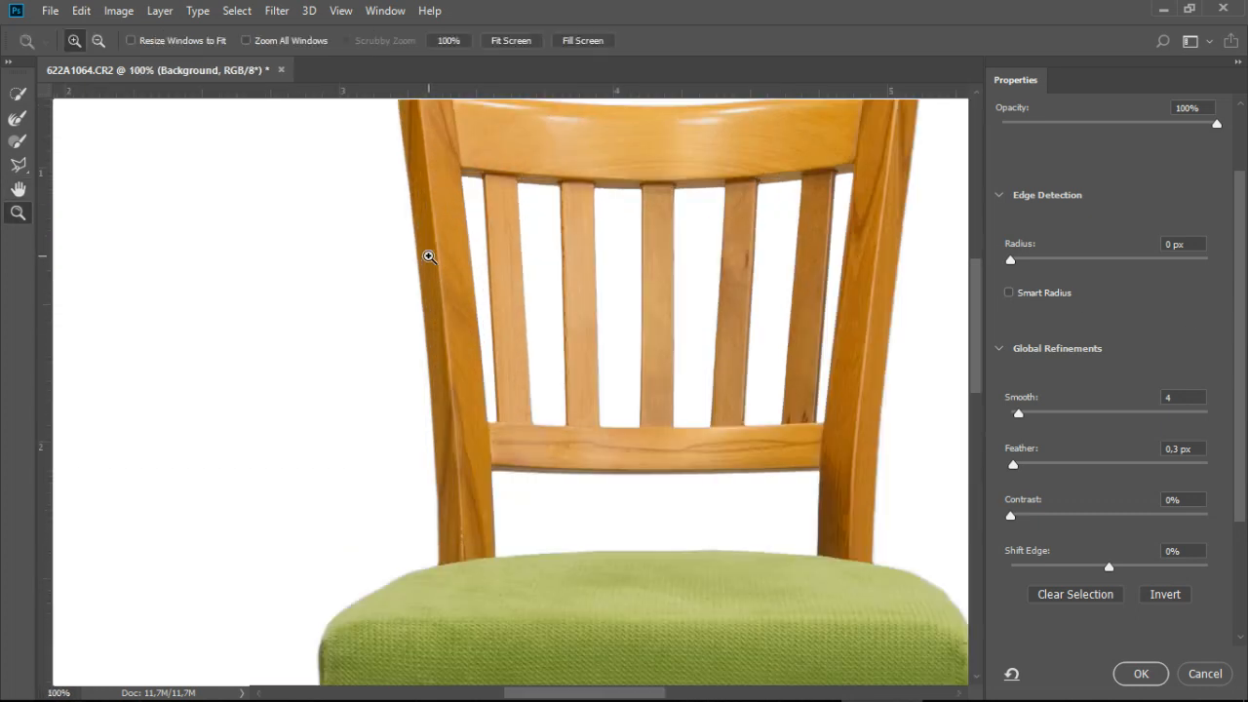
pyautogui.click(427, 255)
pyautogui.moveTo(1017, 414); pyautogui.dragTo(1011, 417)
pyautogui.moveTo(1014, 469); pyautogui.dragTo(1005, 469)
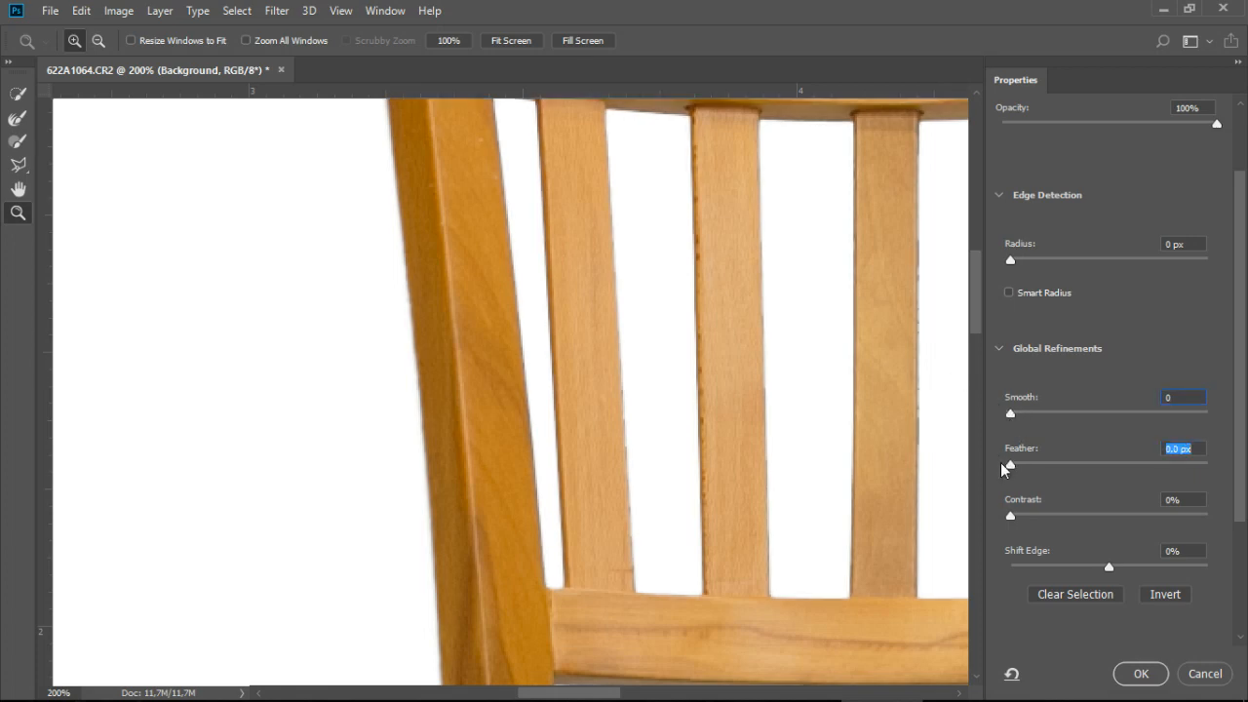
# Set the selection edge's Smooth to 4 and Feather to 0,3 px.
pyautogui.click(1168, 397)
pyautogui.write('4')
pyautogui.click(1195, 449)
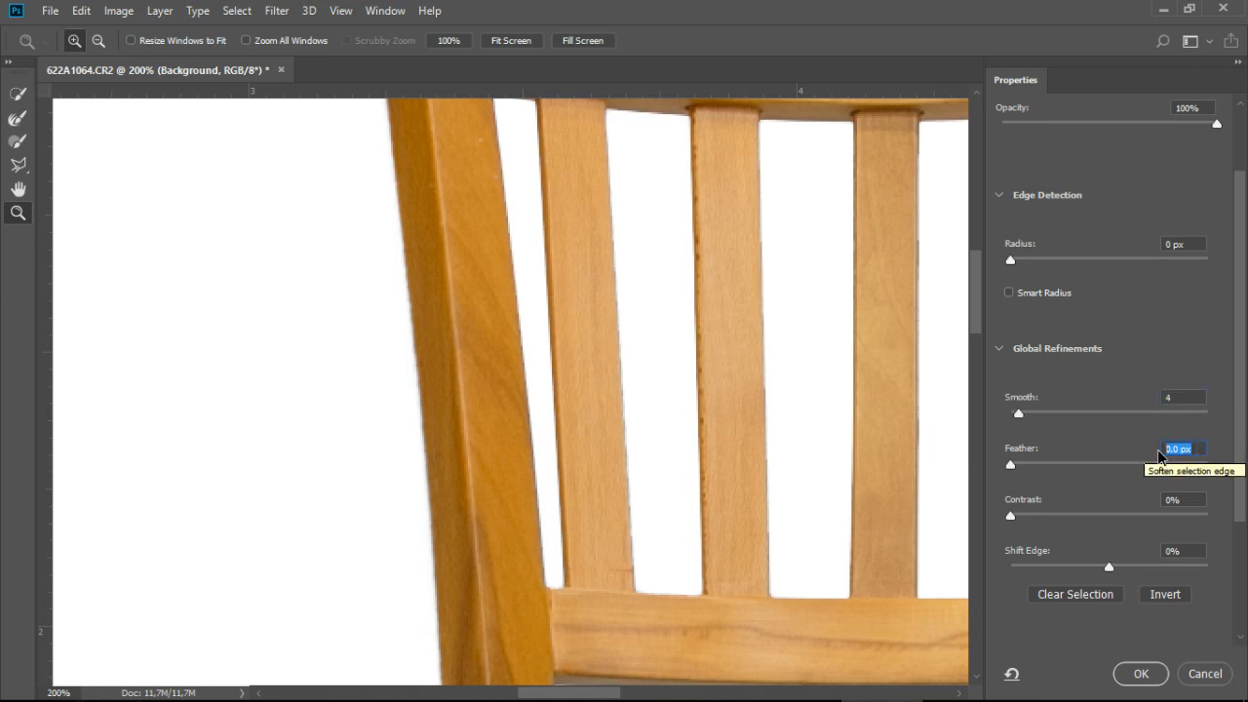
pyautogui.write('0,3')
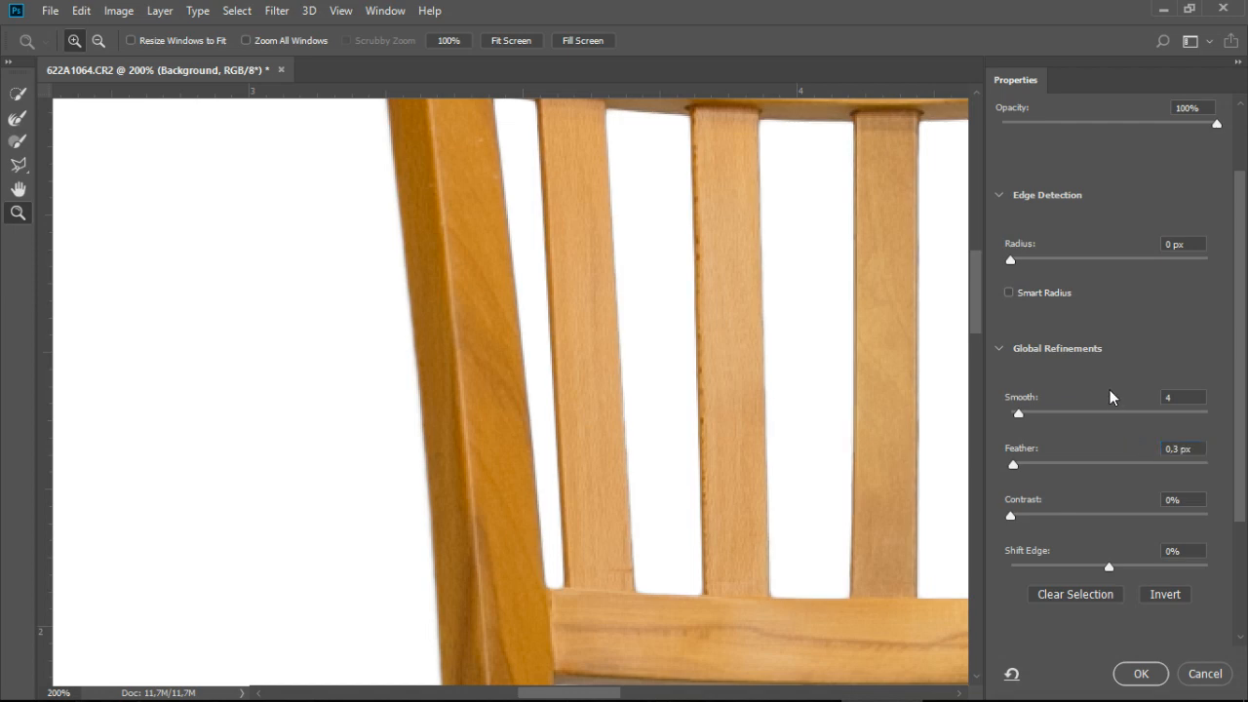
# Check the refined edges along the backrest and seat, and output the chair cutout to a new layer.
pyautogui.scroll(-10, 739, 399)
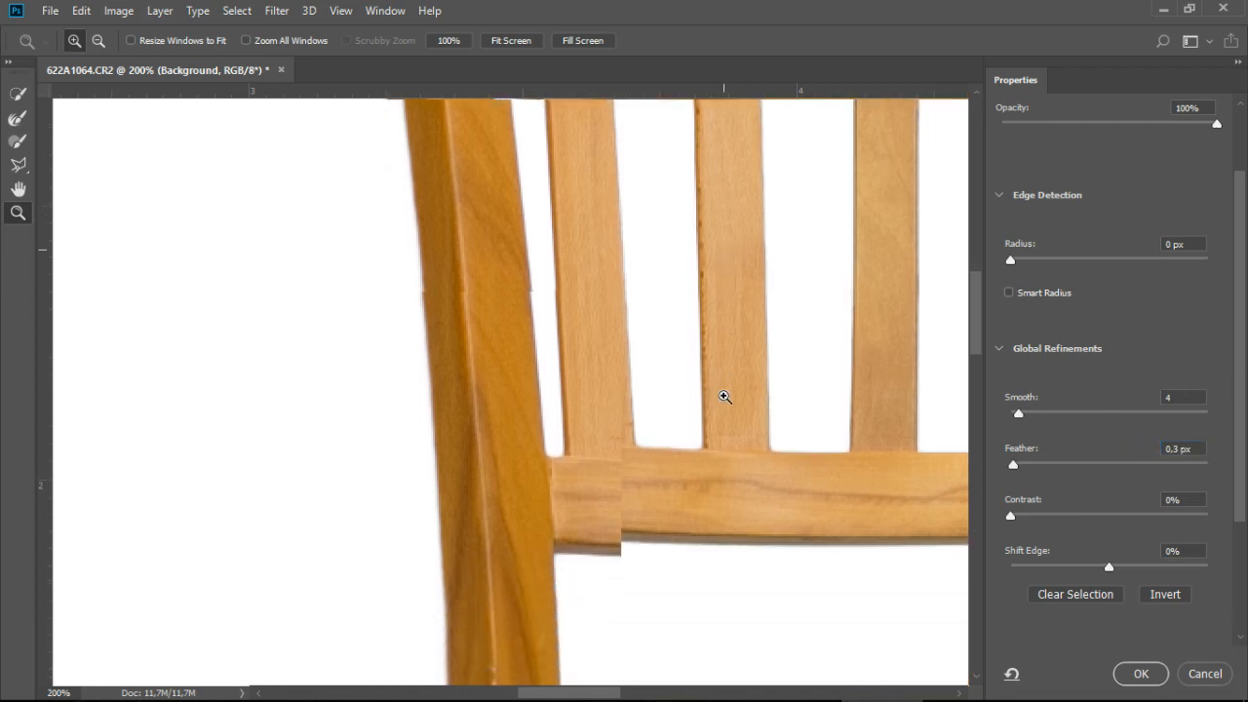
pyautogui.scroll(-6, 689, 397)
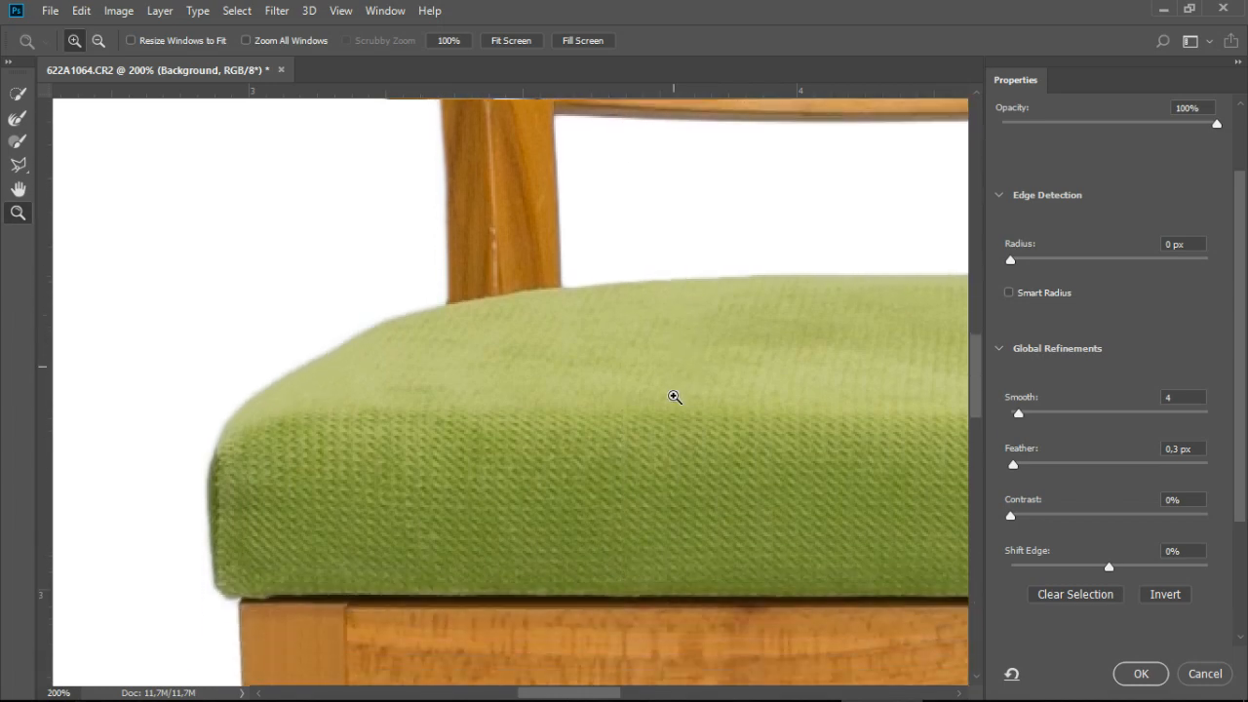
pyautogui.hotkey('ctrl', '0')
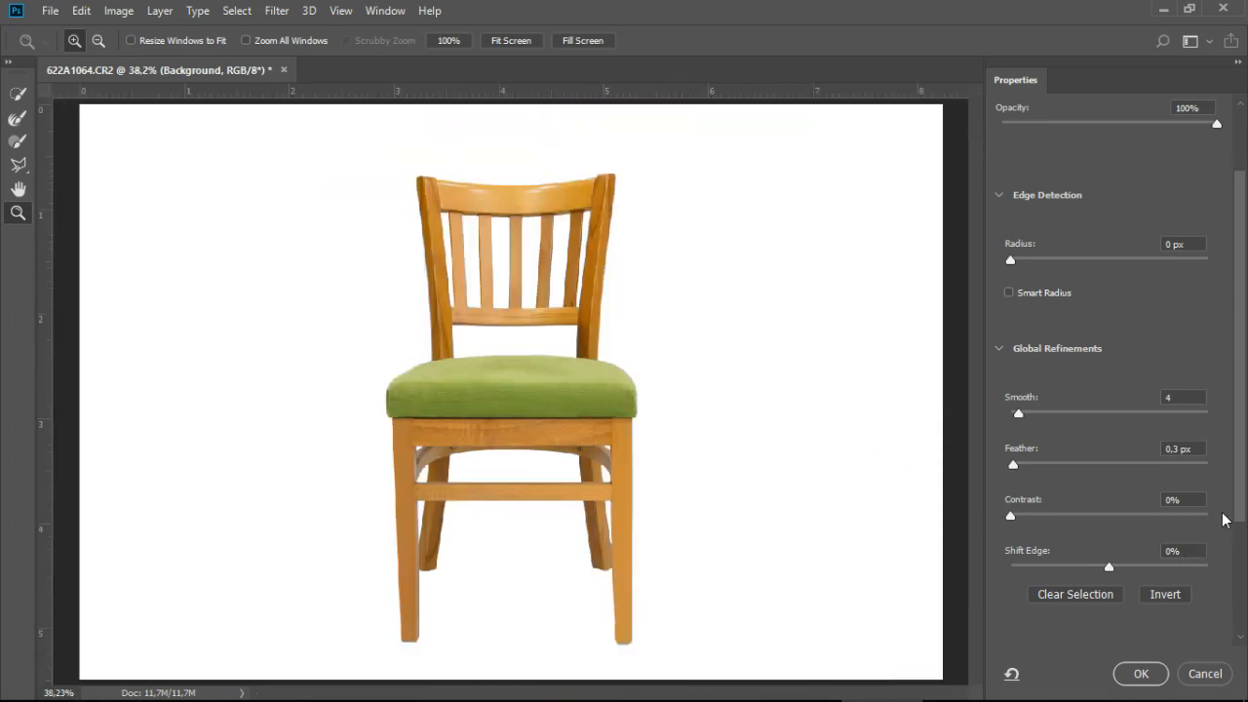
pyautogui.moveTo(1244, 500); pyautogui.dragTo(1244, 624)
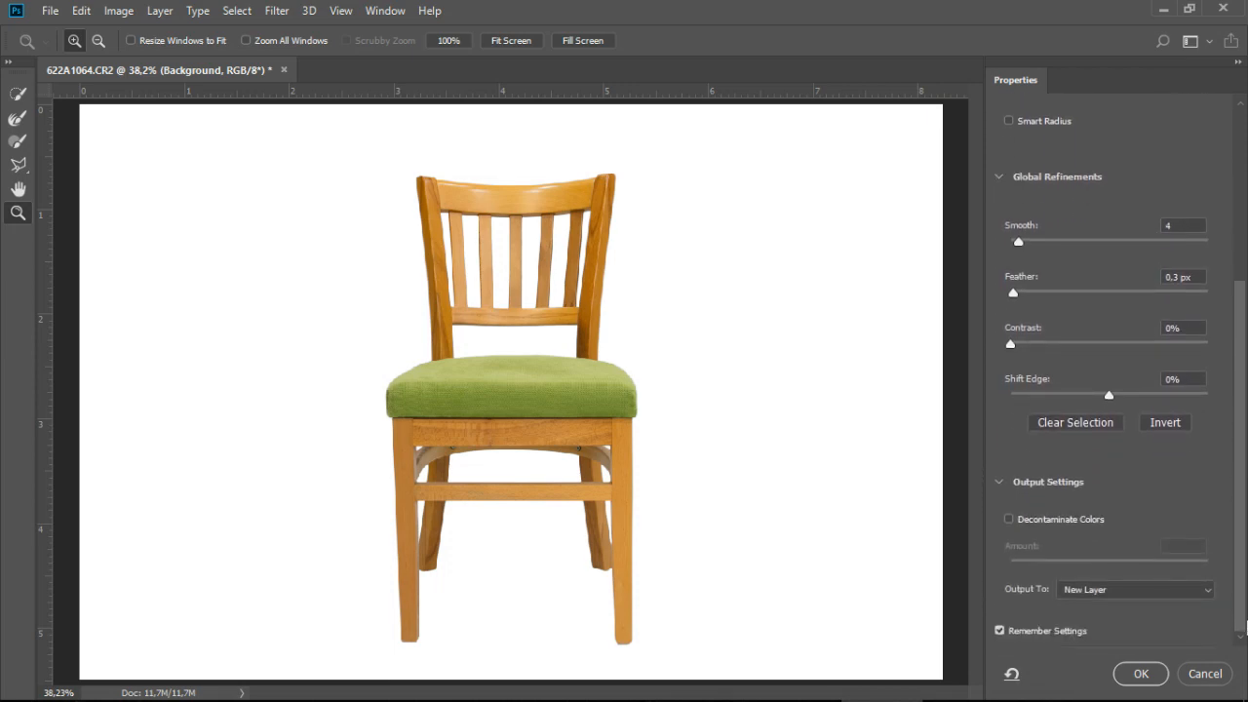
pyautogui.click(1139, 674)
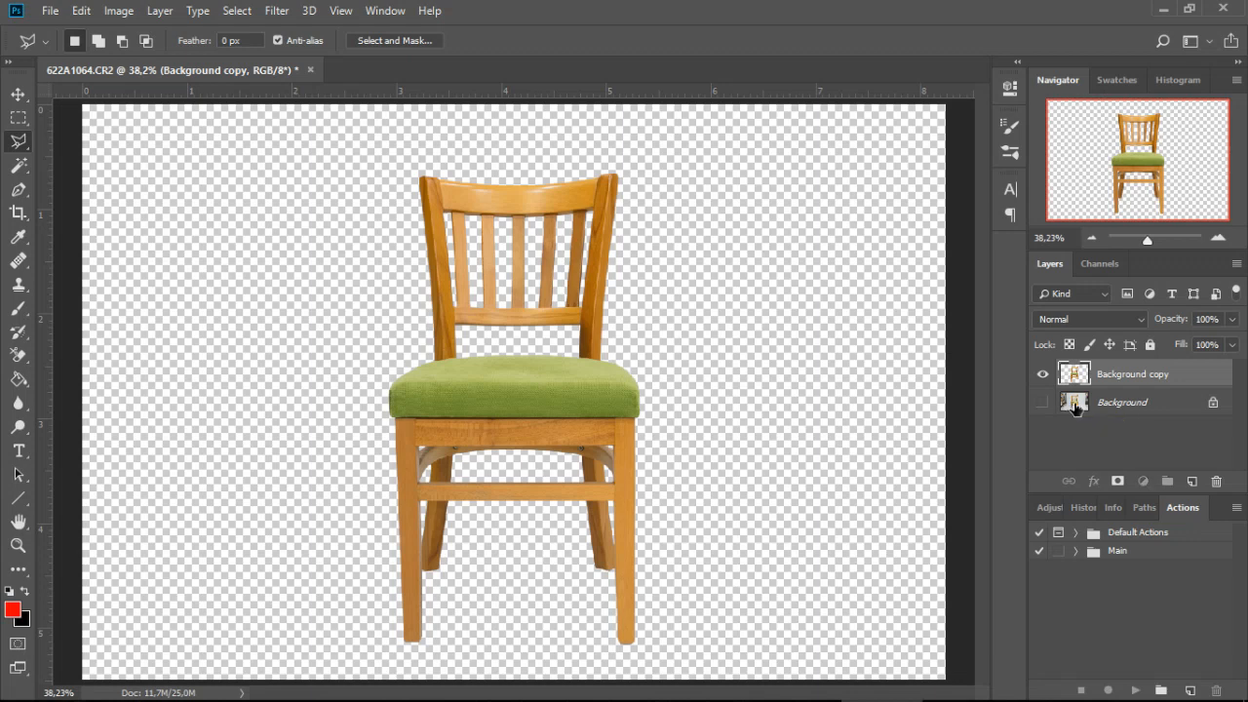
# Create a new empty layer and place it between the chair cutout and the original Background layer.
pyautogui.click(1075, 407)
pyautogui.click(1078, 386)
pyautogui.click(1191, 483)
pyautogui.moveTo(1077, 378); pyautogui.dragTo(1082, 413)
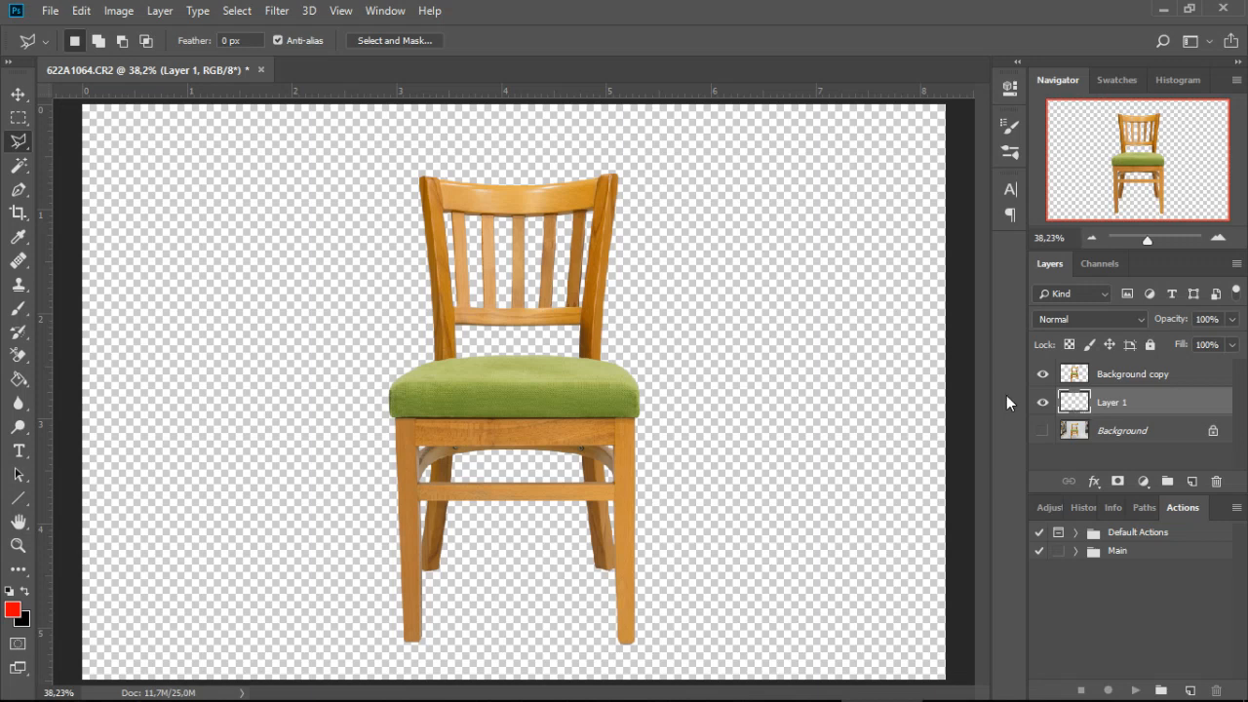
# Fill Layer 1 with white using the Paint Bucket and delete the original Background layer.
pyautogui.click(19, 381)
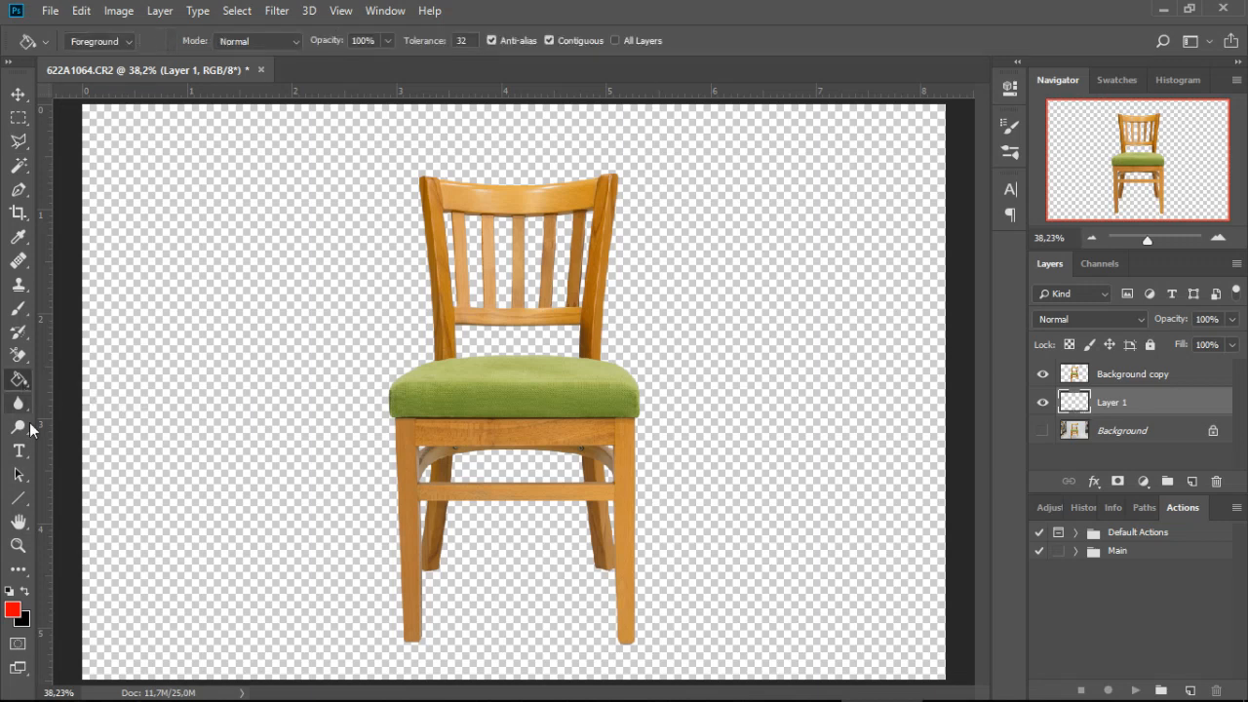
pyautogui.press('d')
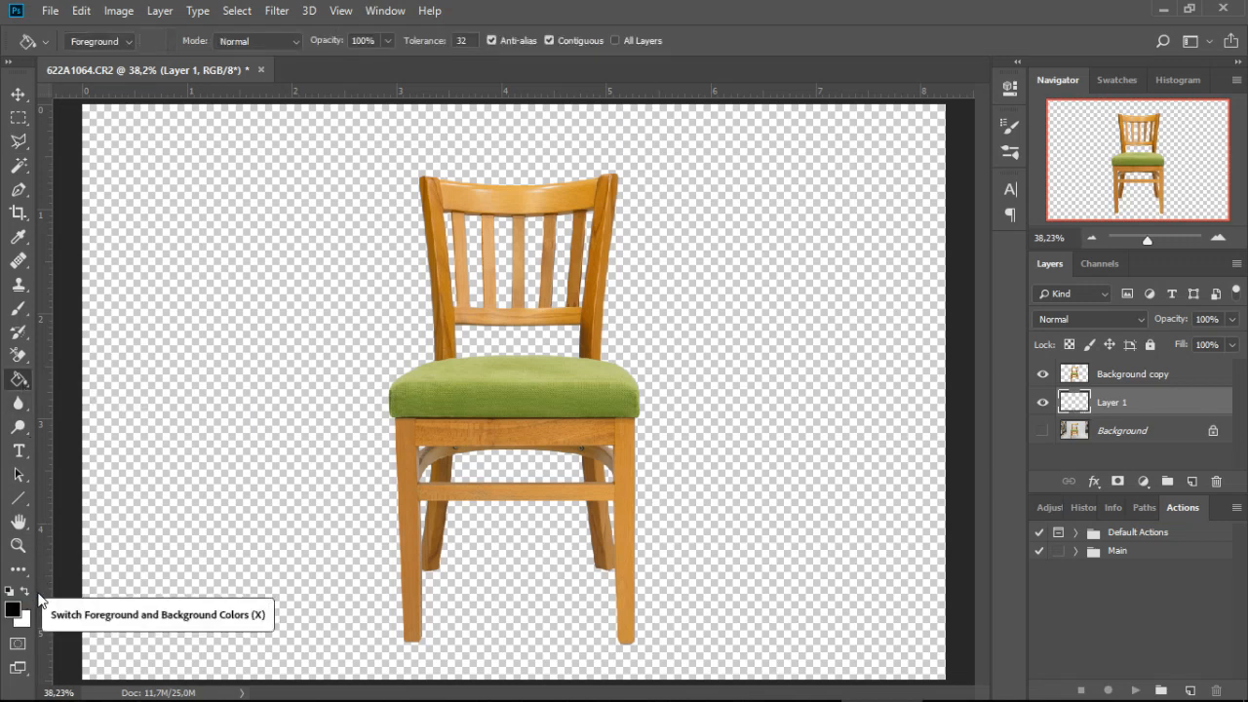
pyautogui.click(40, 596)
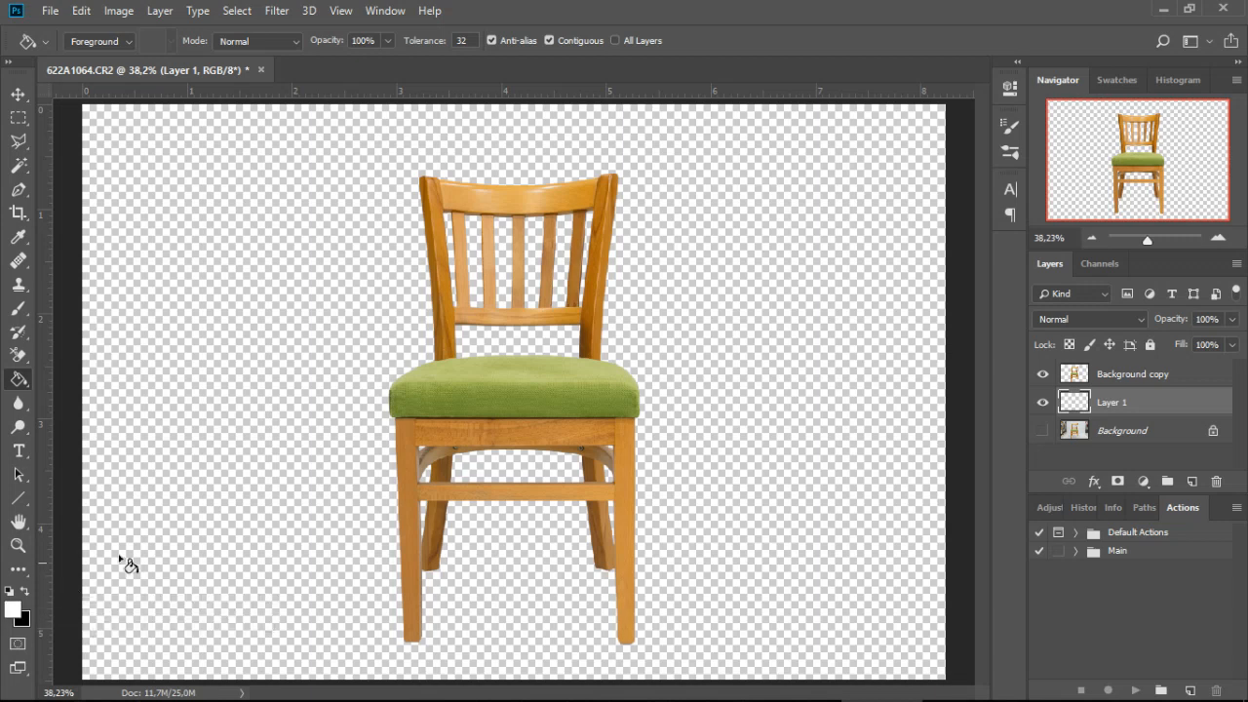
pyautogui.click(228, 418)
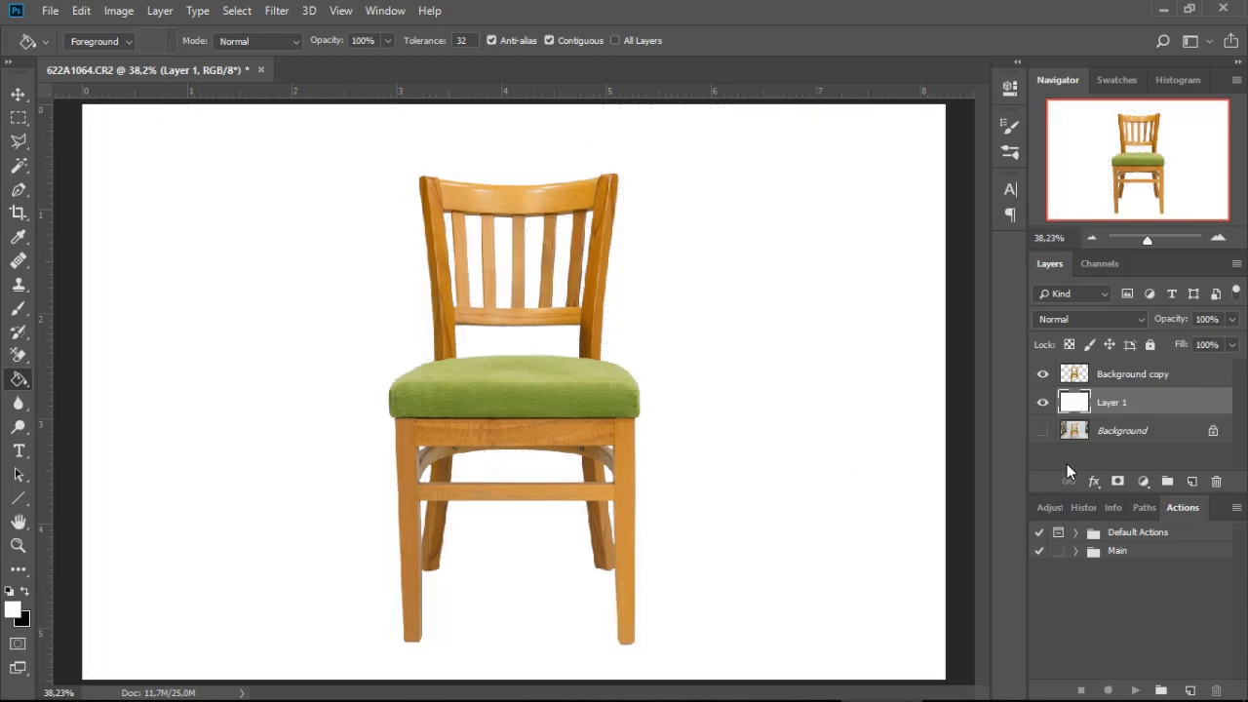
pyautogui.moveTo(1076, 436); pyautogui.dragTo(1216, 480)
# Inspect the chair legs up close and lock the transparent pixels of the Background copy layer.
pyautogui.hotkey('ctrl', '1')
pyautogui.moveTo(983, 379); pyautogui.dragTo(982, 474)
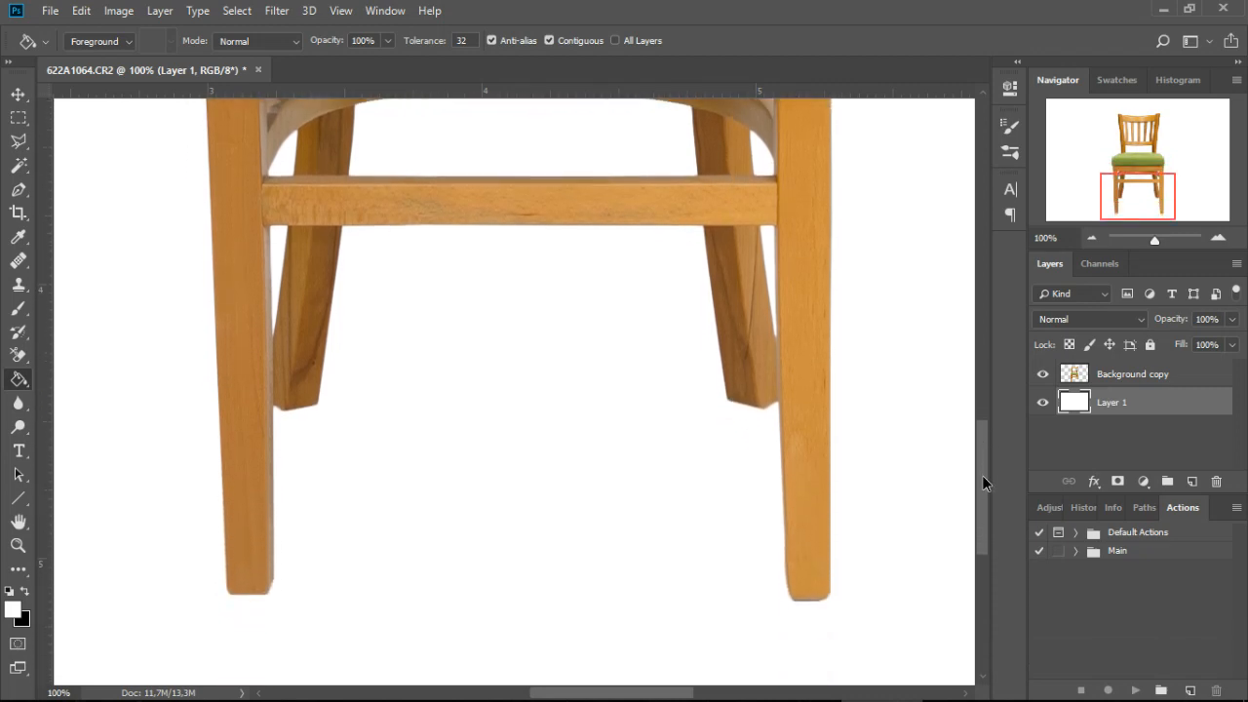
pyautogui.moveTo(981, 475); pyautogui.dragTo(982, 470)
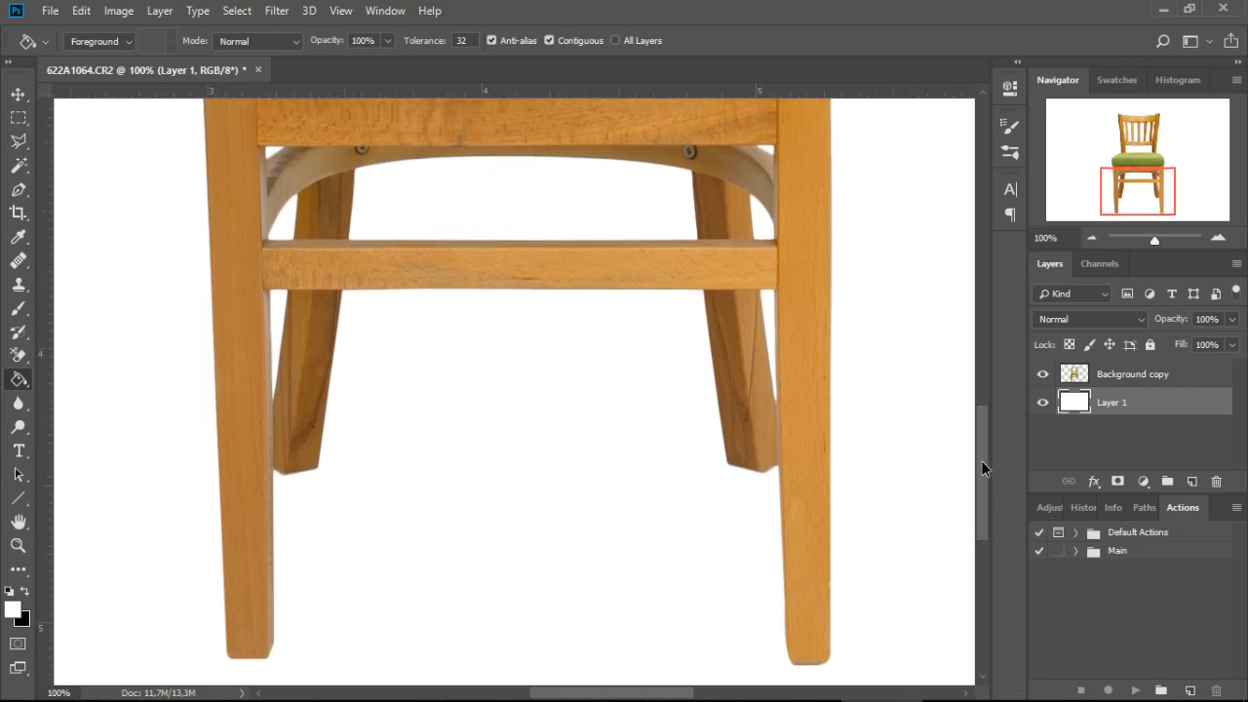
pyautogui.moveTo(981, 460)
pyautogui.mouseDown()
pyautogui.moveTo(981, 445)
pyautogui.moveTo(987, 482)
pyautogui.mouseUp()
pyautogui.scroll(5, 837, 496)
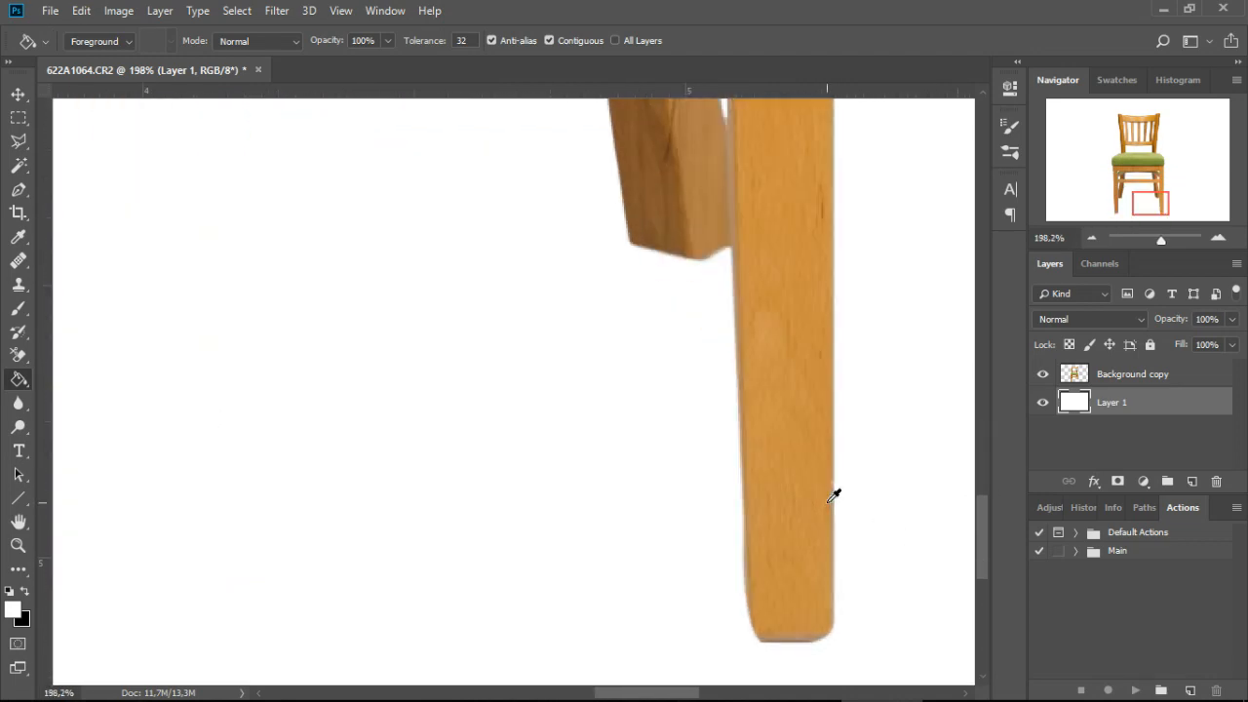
pyautogui.scroll(1, 834, 495)
pyautogui.click(1072, 378)
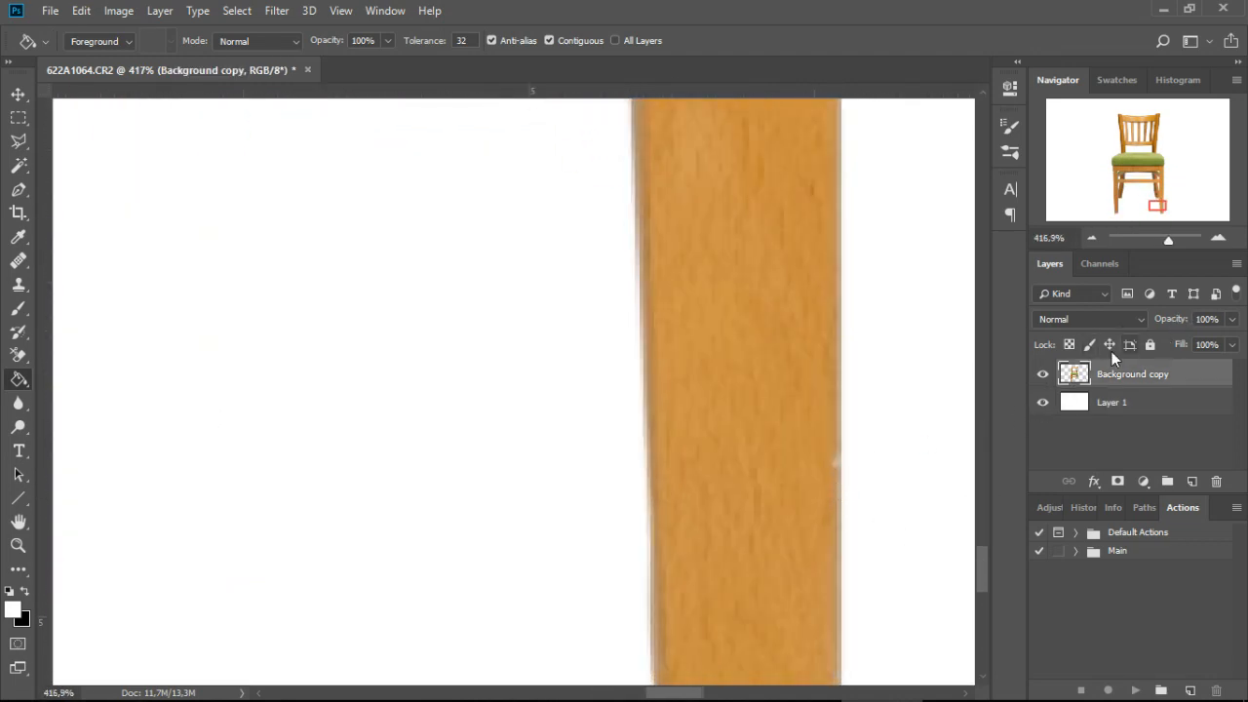
pyautogui.click(1069, 345)
# Clone clean wood over the pale nick on the right front leg's outer edge with the Clone Stamp.
pyautogui.click(18, 284)
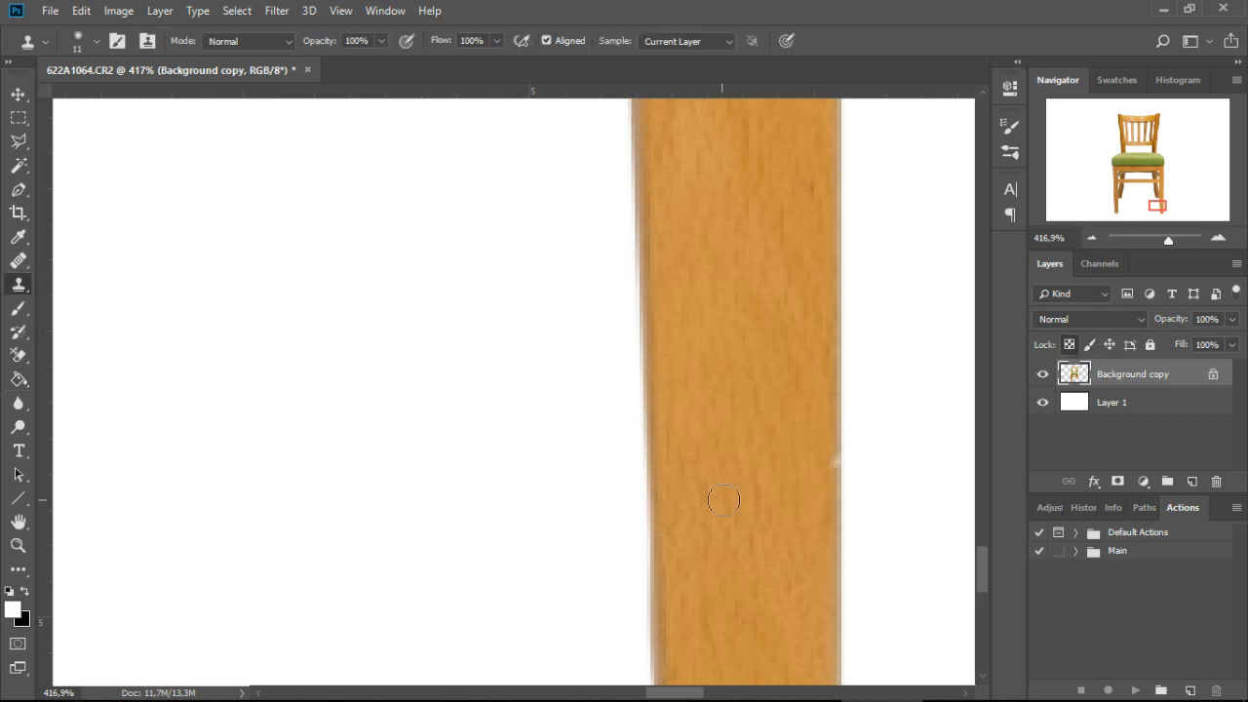
pyautogui.keyDown('alt'); pyautogui.click(833, 406); pyautogui.keyUp('alt')
pyautogui.hotkey('ctrl', '0')
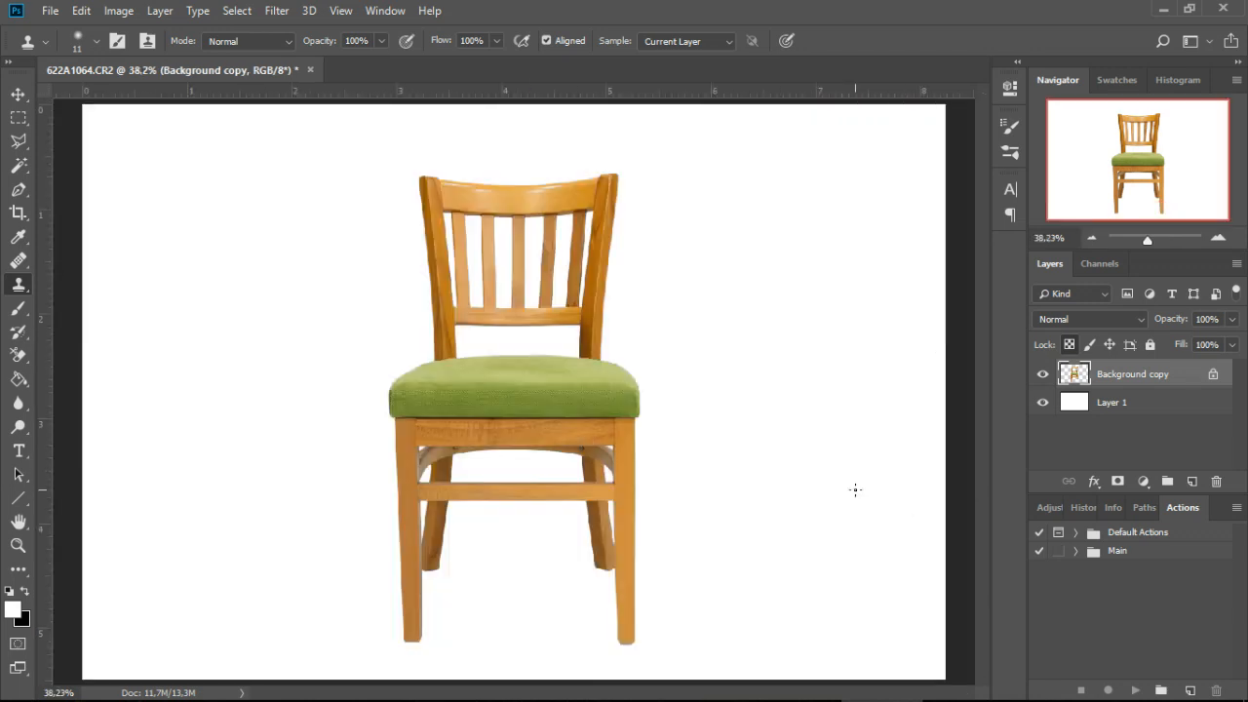